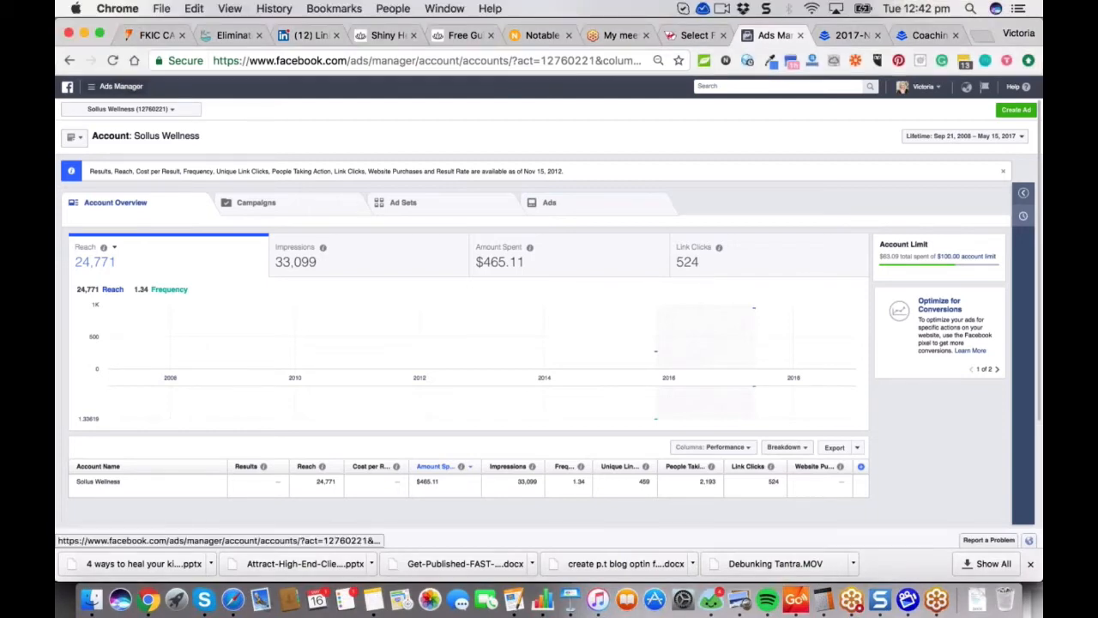
# Open Audience Insights for the ad account and start a new audience from everyone on Facebook.
pyautogui.click(116, 85)
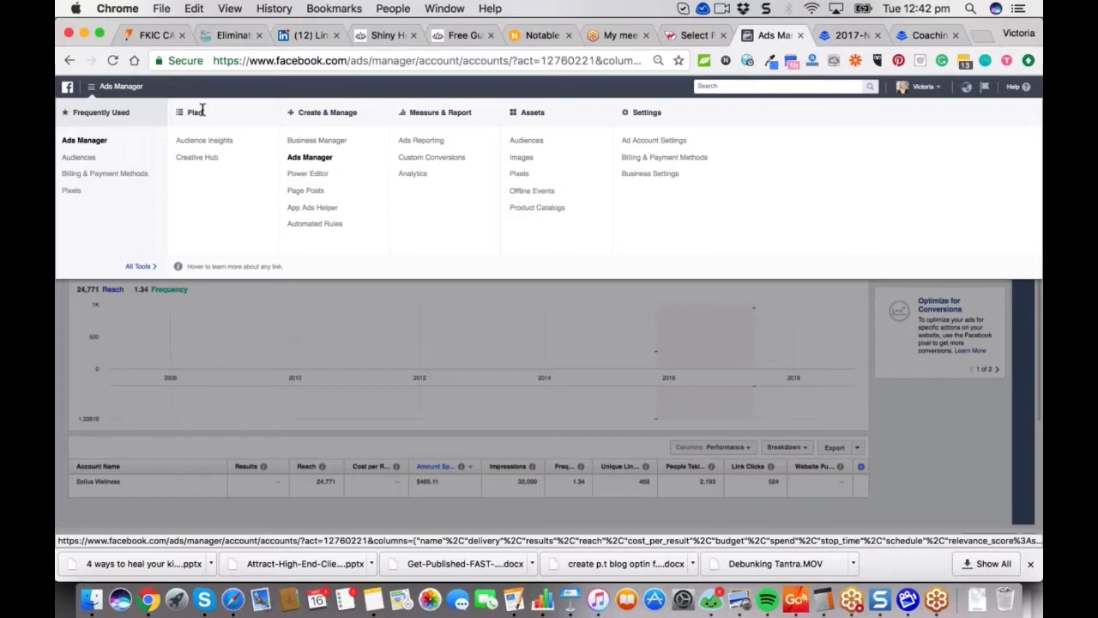
pyautogui.click(205, 143)
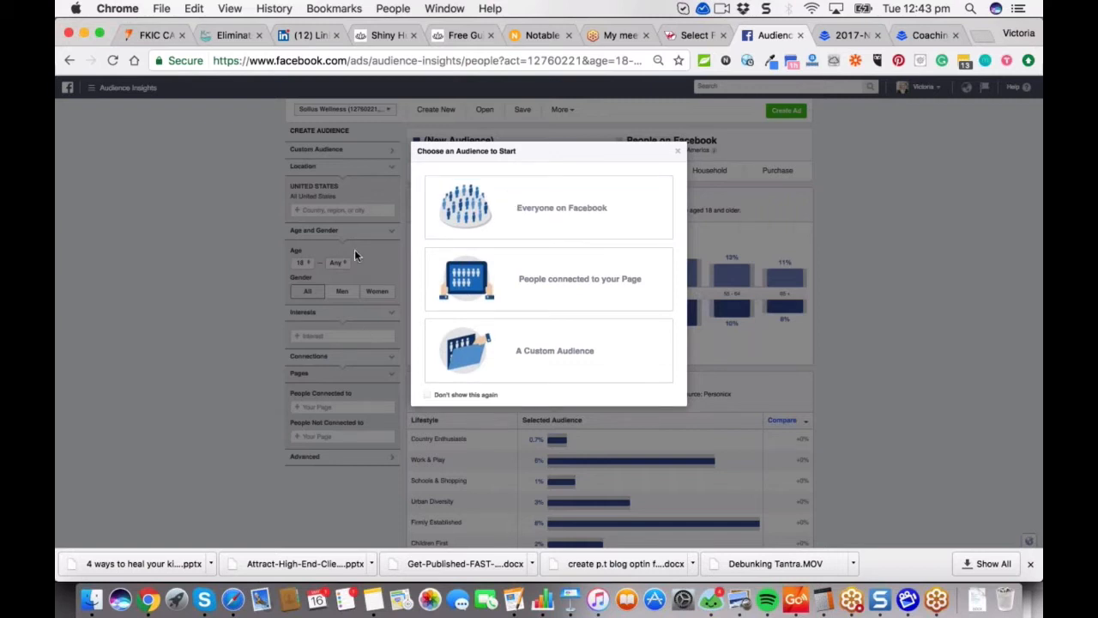
pyautogui.click(489, 222)
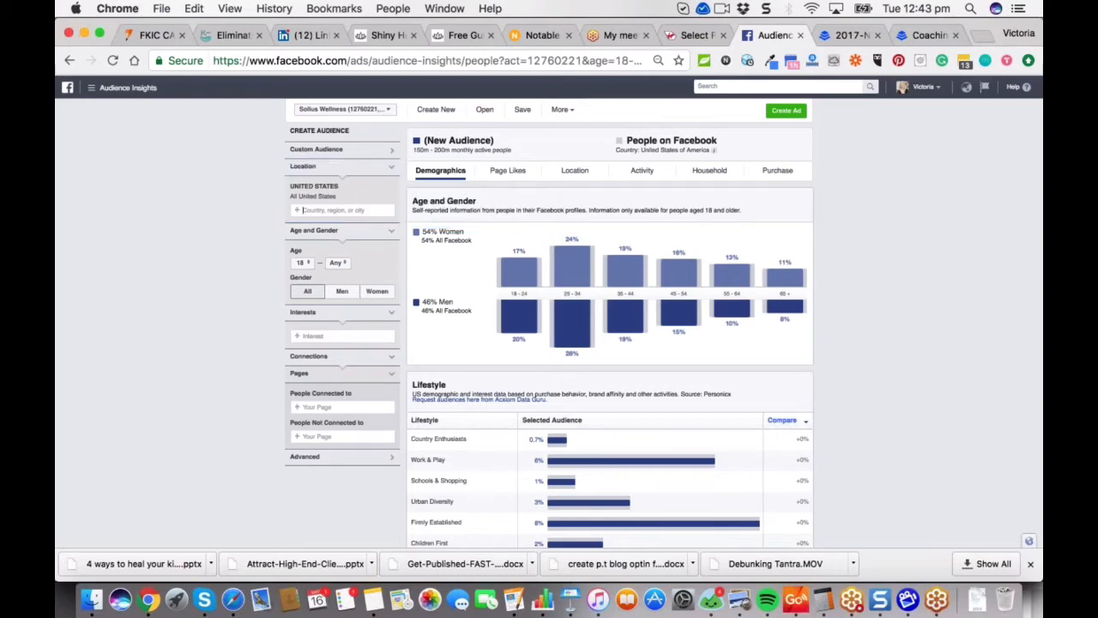
pyautogui.click(343, 209)
pyautogui.write('Melbourne')
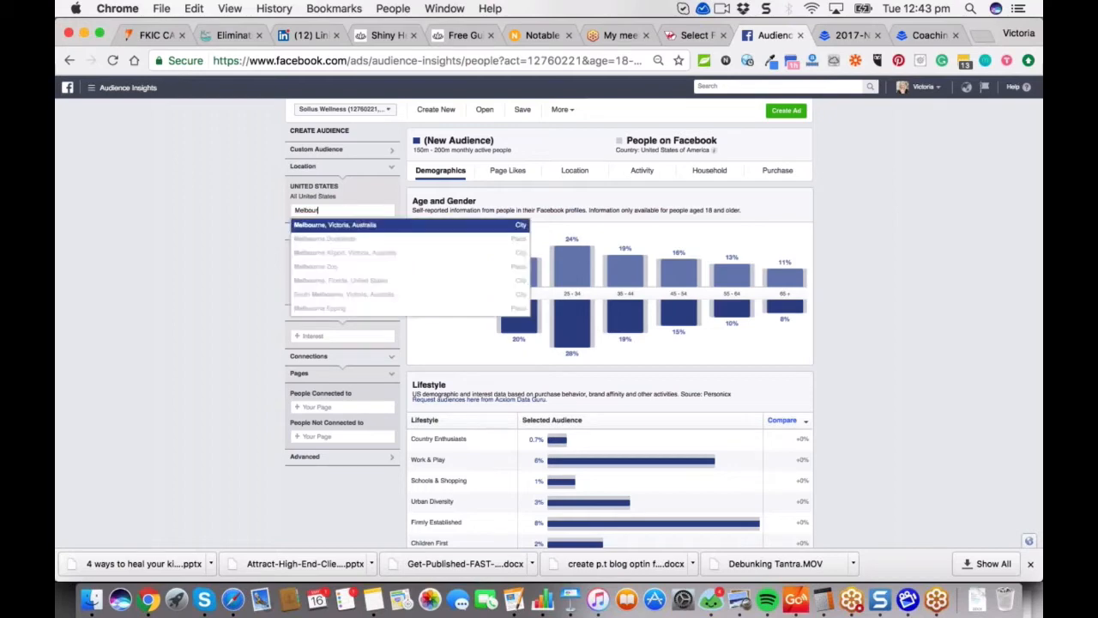
pyautogui.click(343, 226)
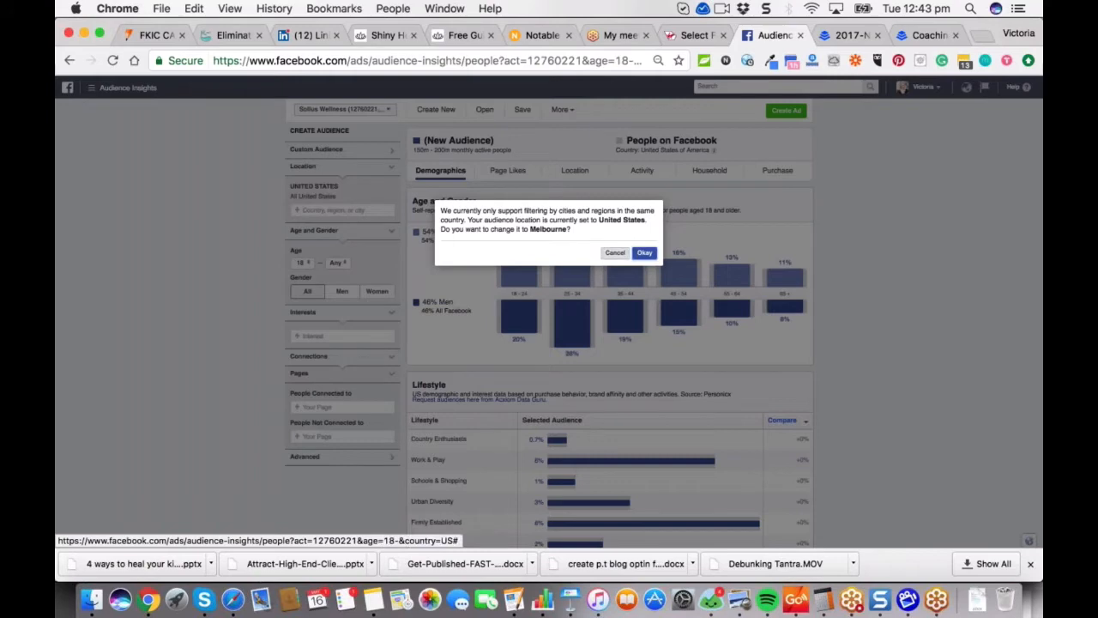
pyautogui.click(615, 252)
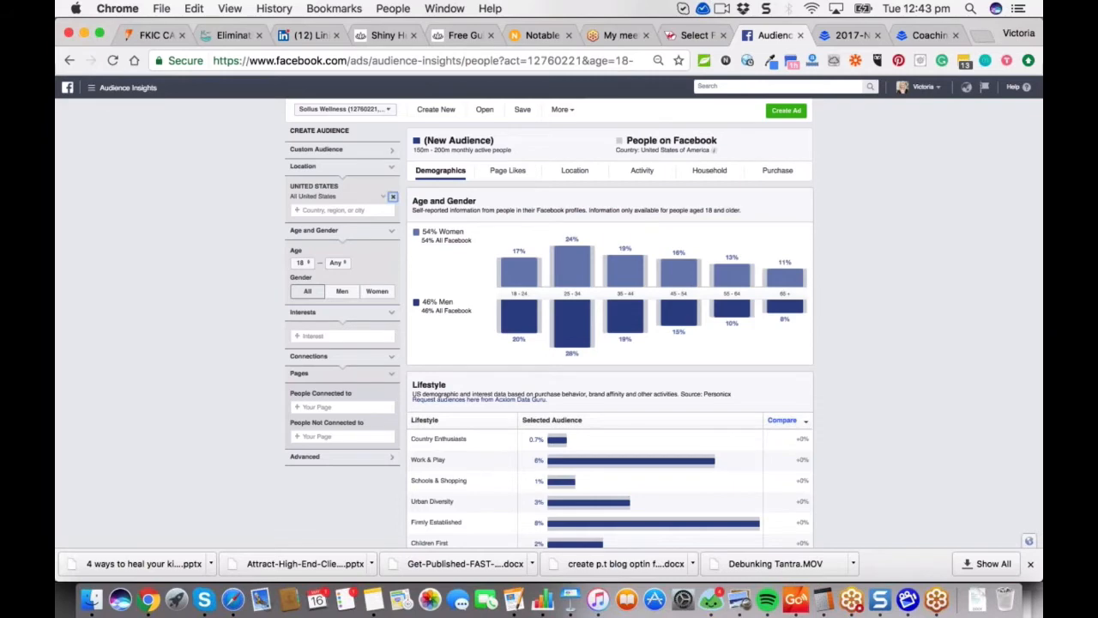
# Replace the audience's United States location with Australia and narrow it to the city of Melbourne, Victoria.
pyautogui.click(393, 196)
pyautogui.click(336, 190)
pyautogui.write('Austral')
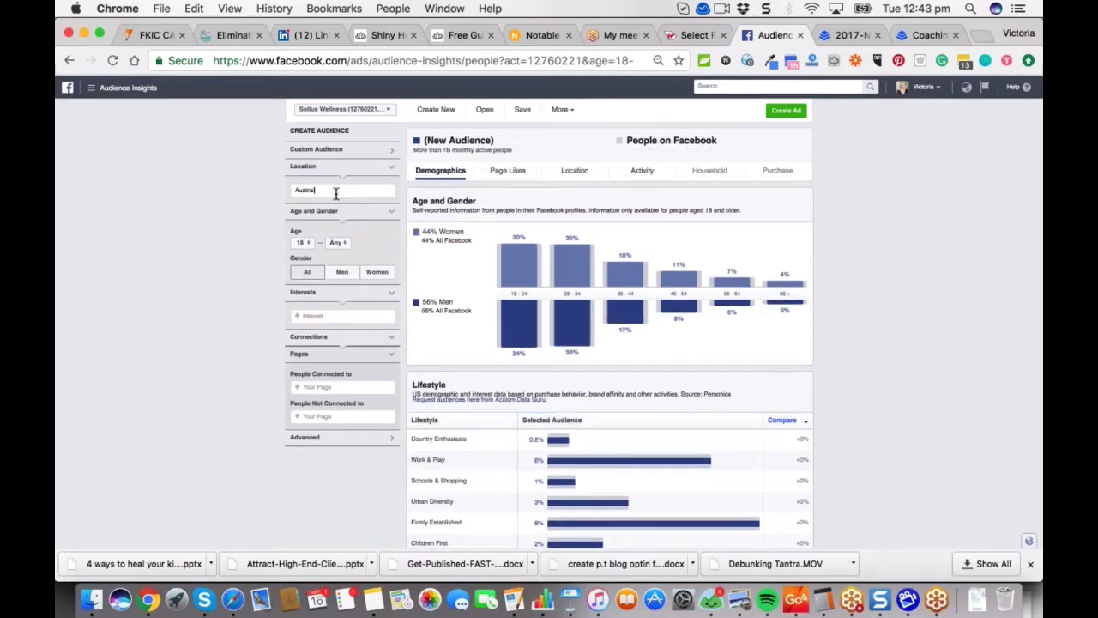
pyautogui.write('ia')
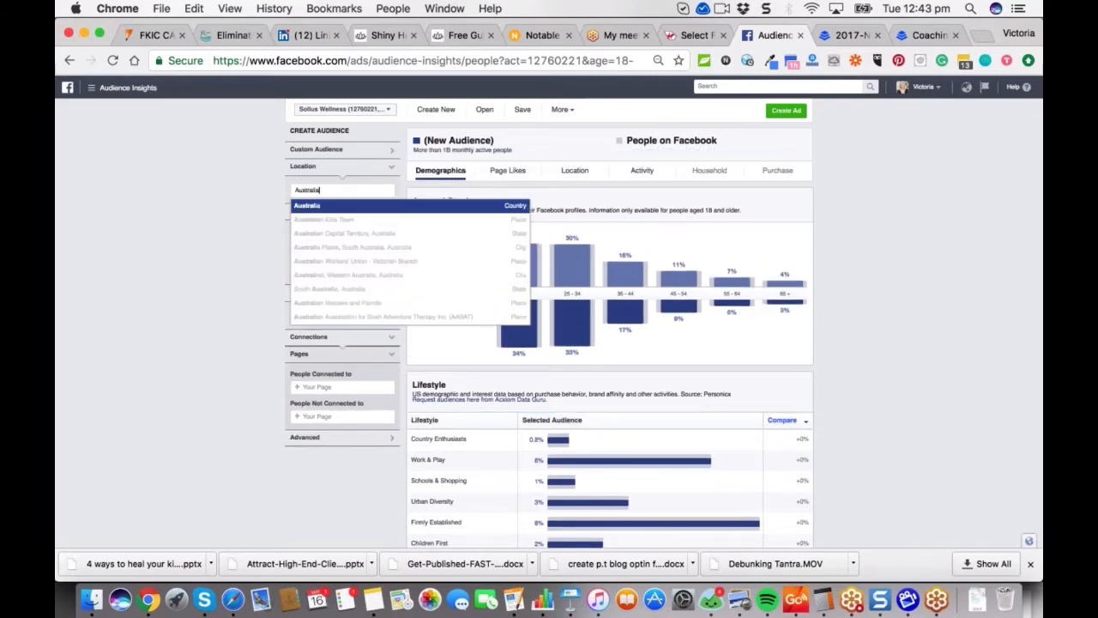
pyautogui.press('Return')
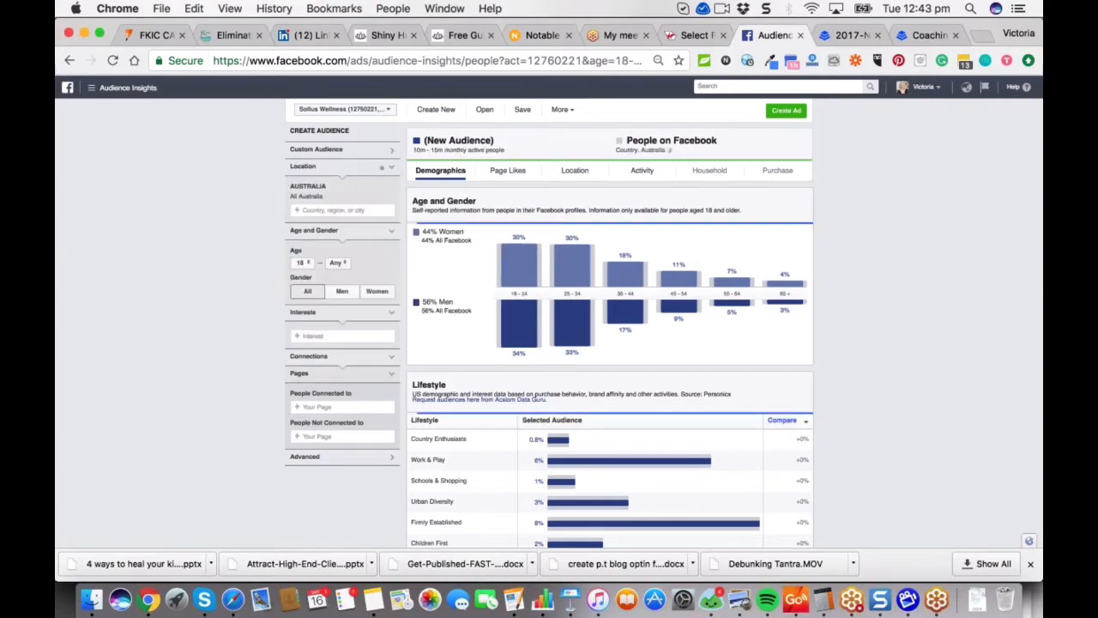
pyautogui.write('Melbourne')
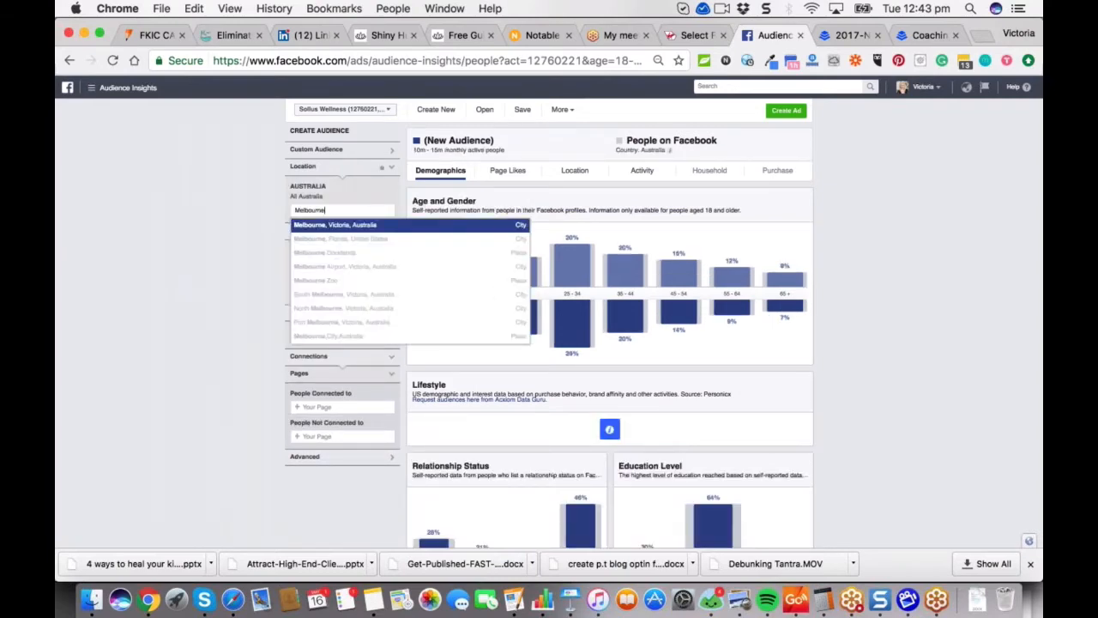
pyautogui.press('Return')
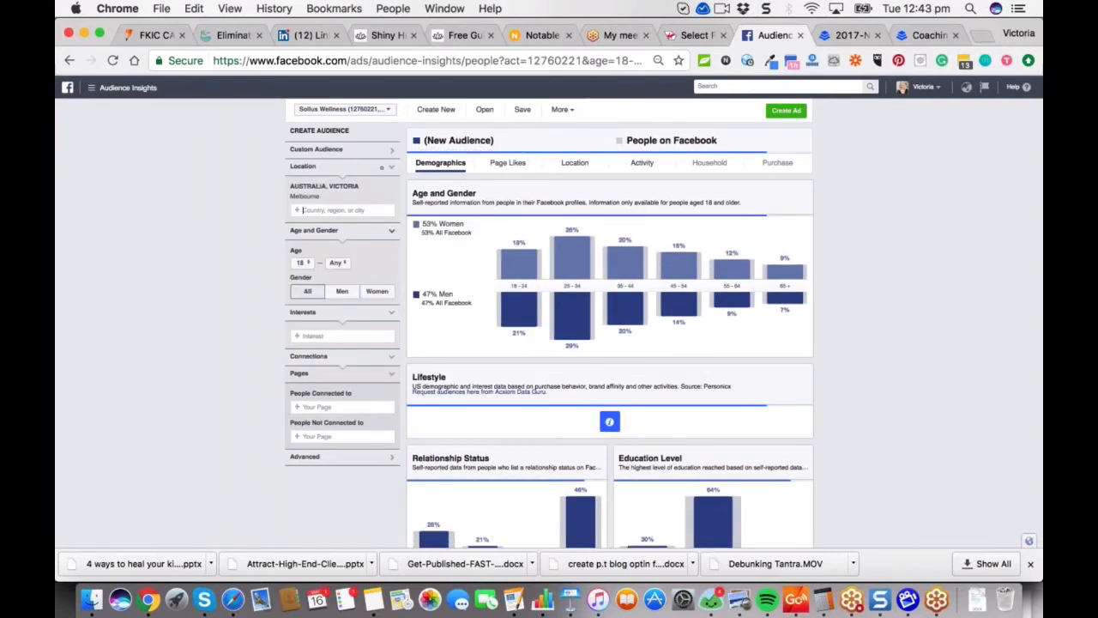
# Limit the audience to women aged 30 to 44.
pyautogui.click(300, 263)
pyautogui.write('32')
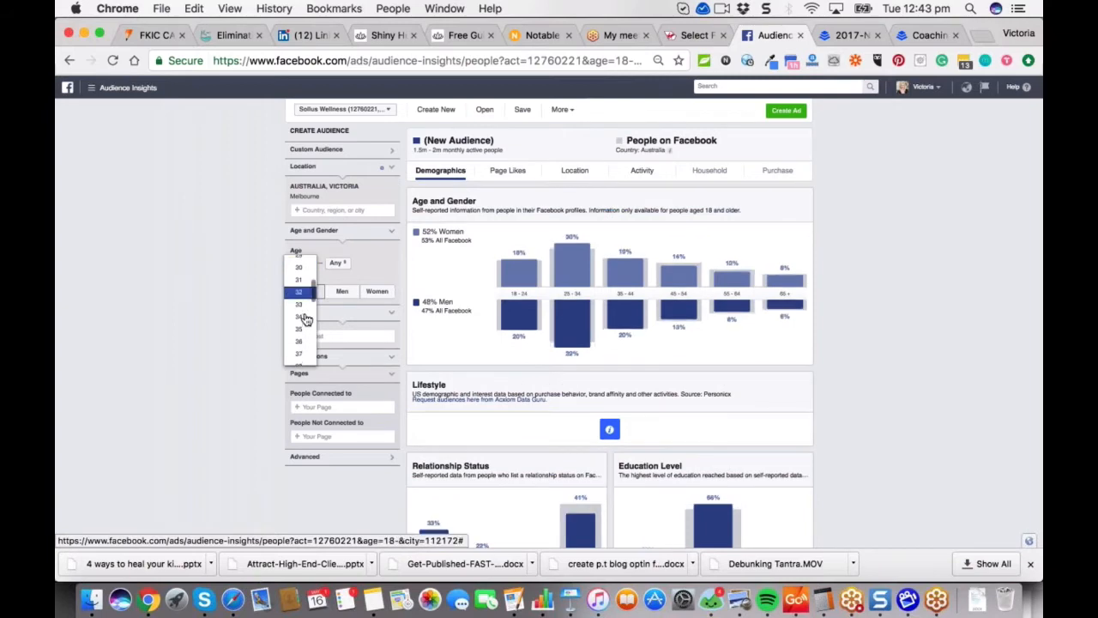
pyautogui.scroll(2, 306, 313)
pyautogui.click(298, 307)
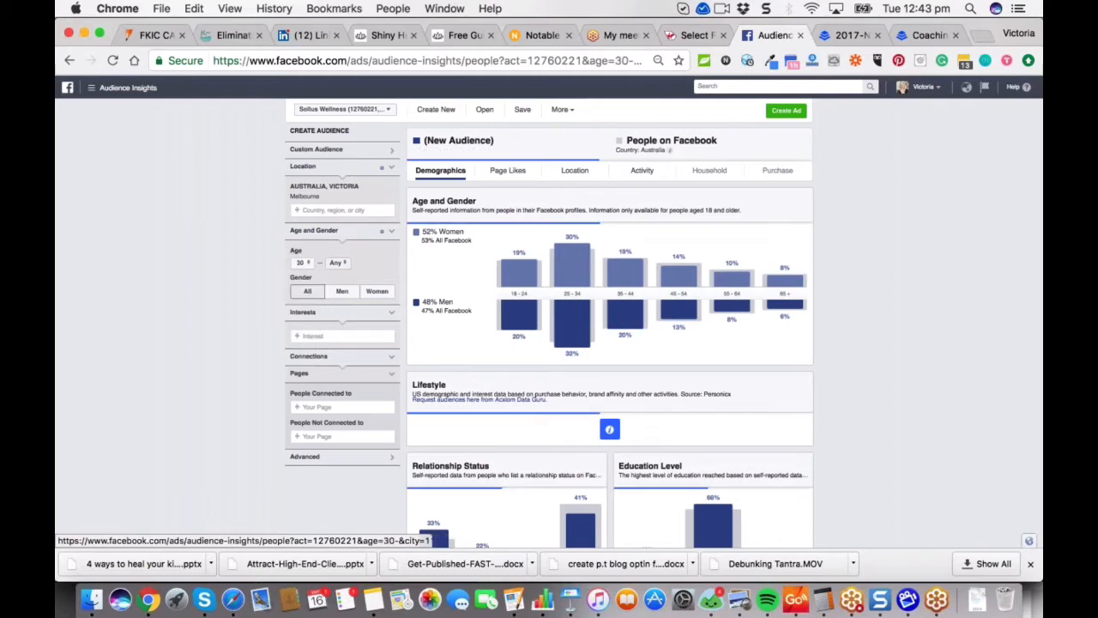
pyautogui.click(336, 263)
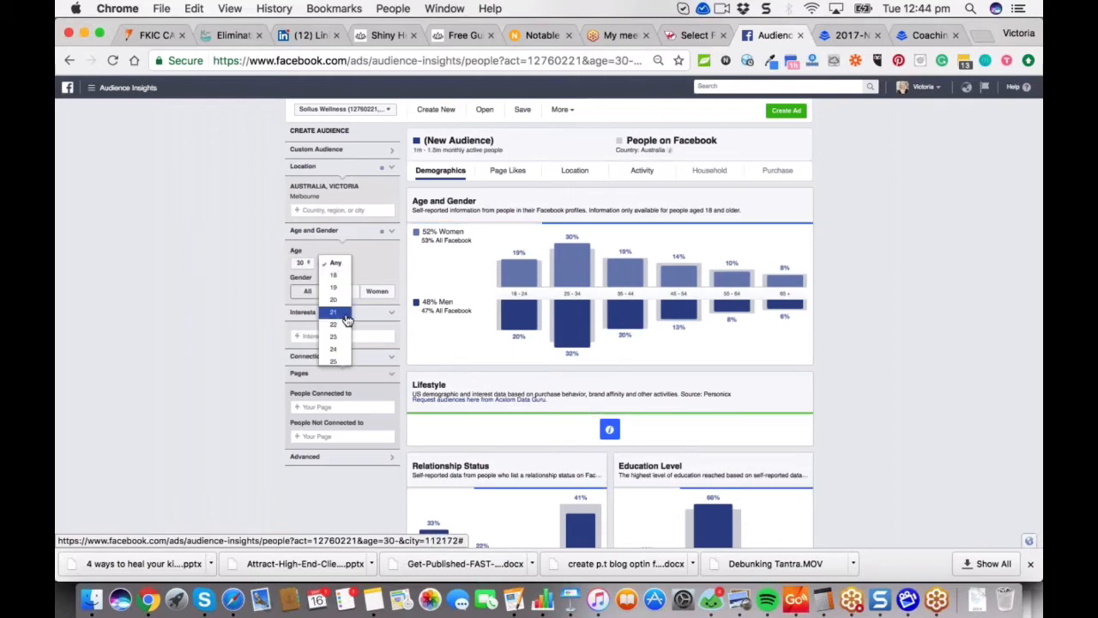
pyautogui.scroll(-5, 343, 319)
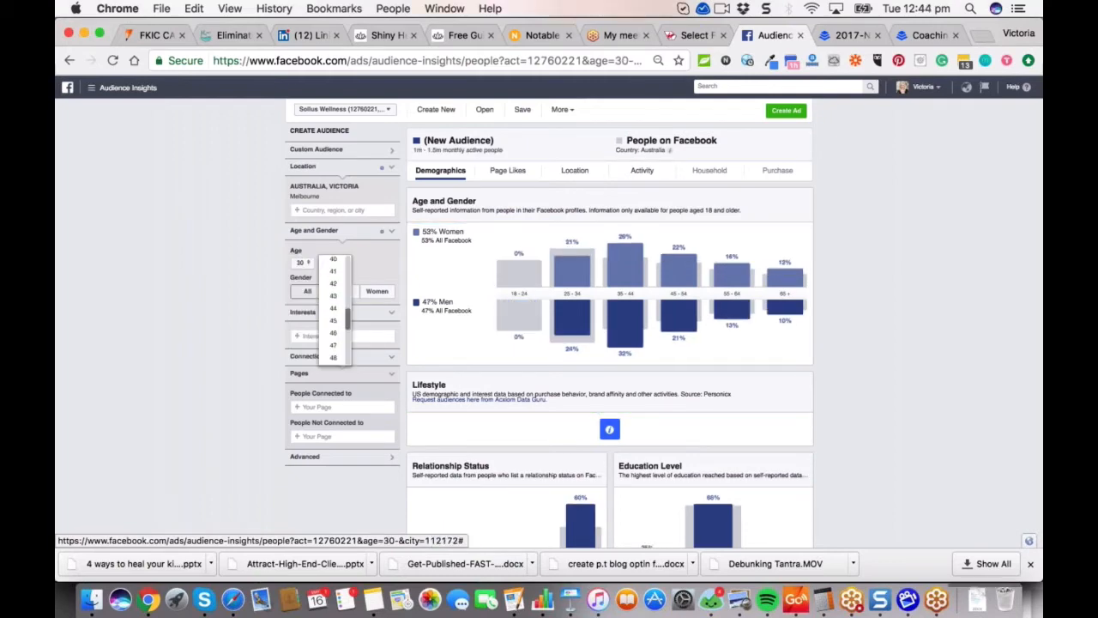
pyautogui.click(333, 307)
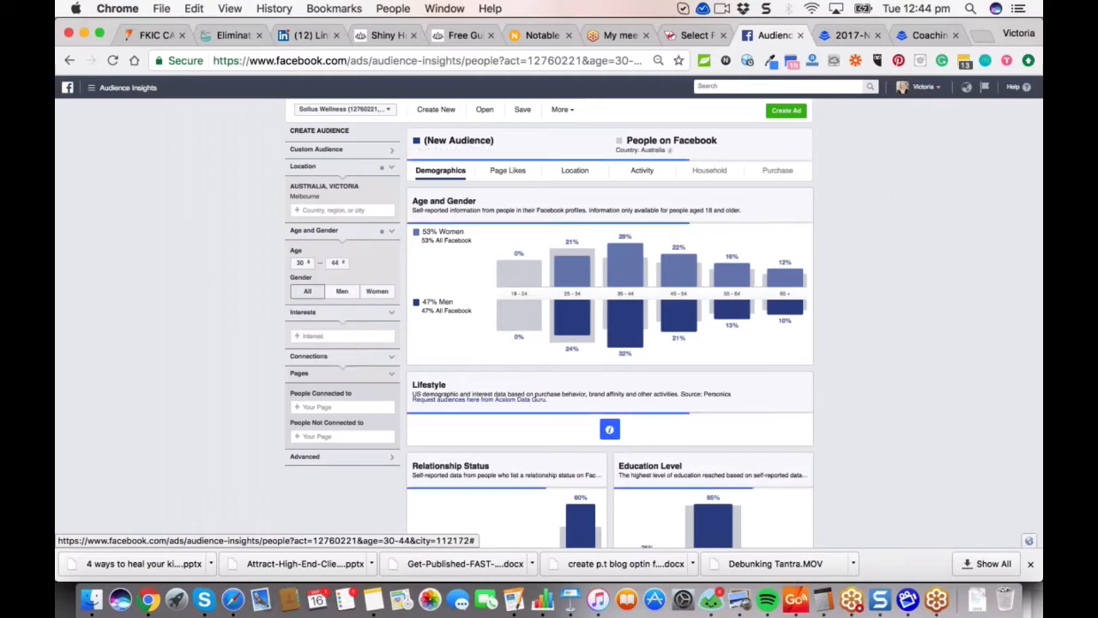
pyautogui.click(377, 291)
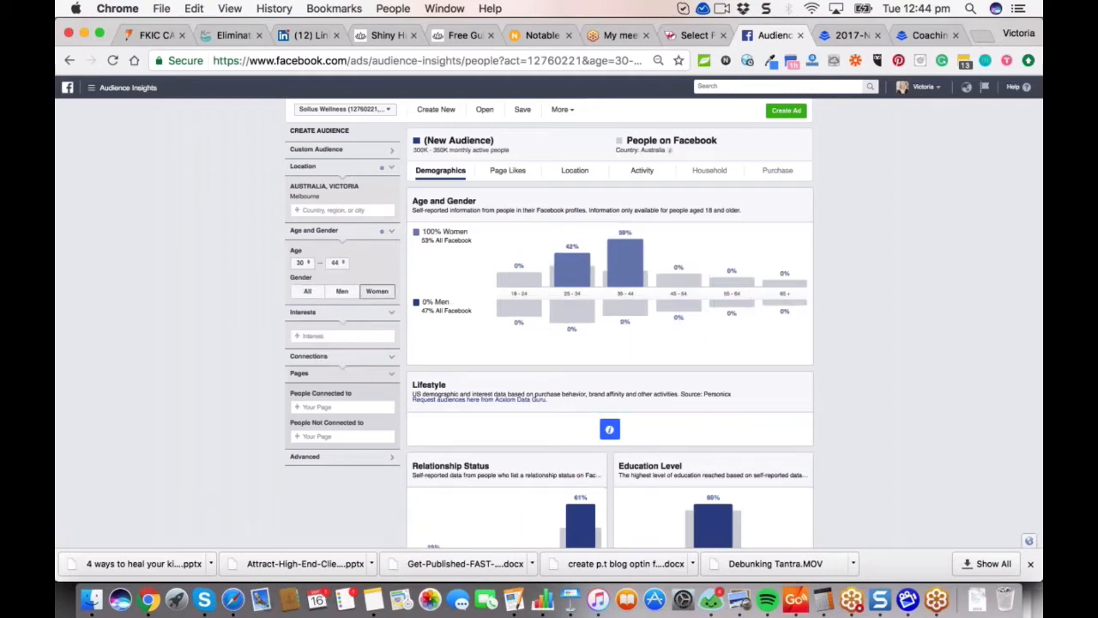
# Examine the audience's age and gender, relationship status, education level and job title breakdowns.
pyautogui.moveTo(591, 273)
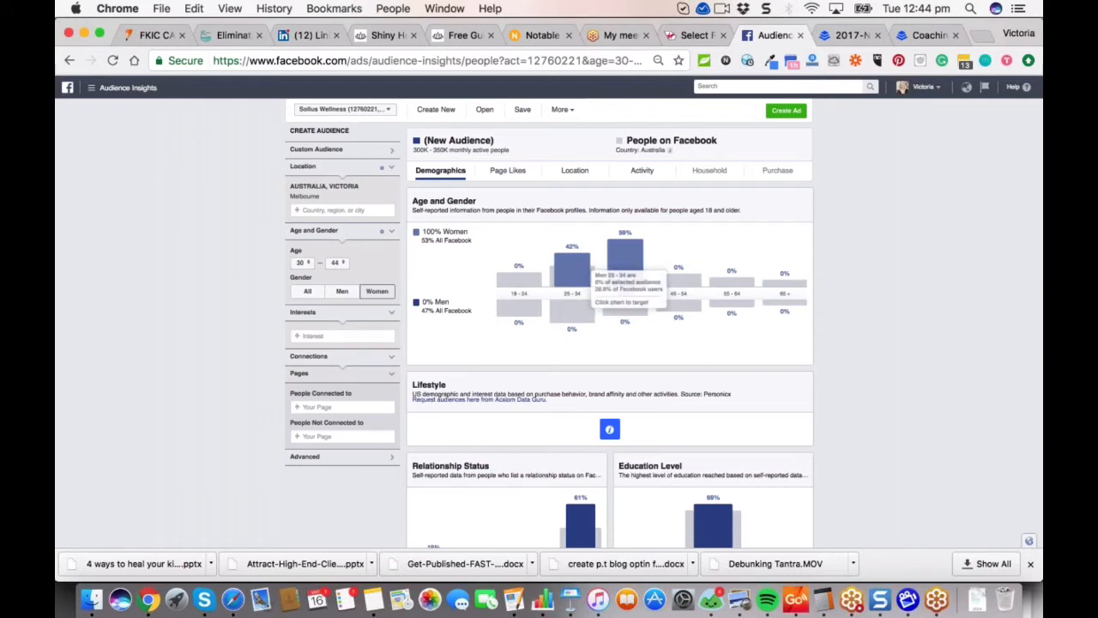
pyautogui.moveTo(651, 283)
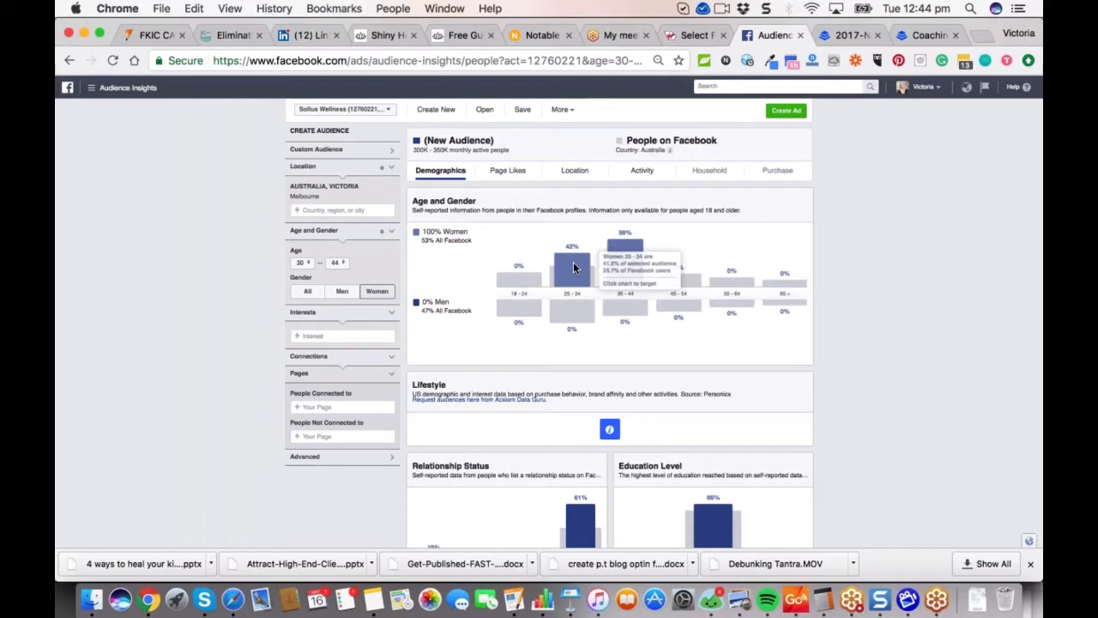
pyautogui.moveTo(535, 267)
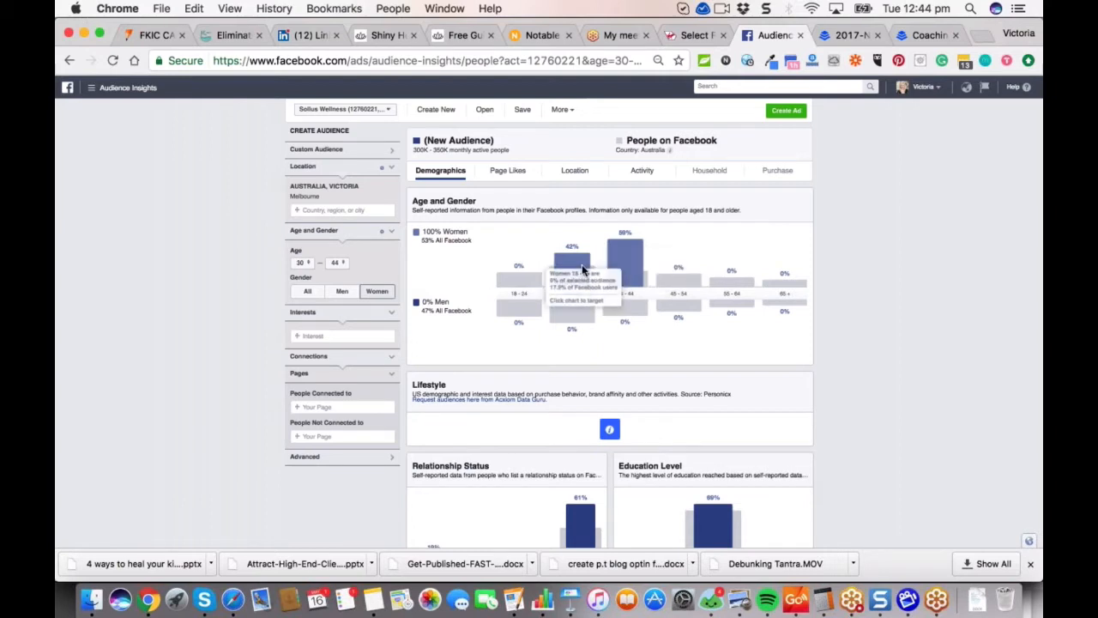
pyautogui.moveTo(627, 241)
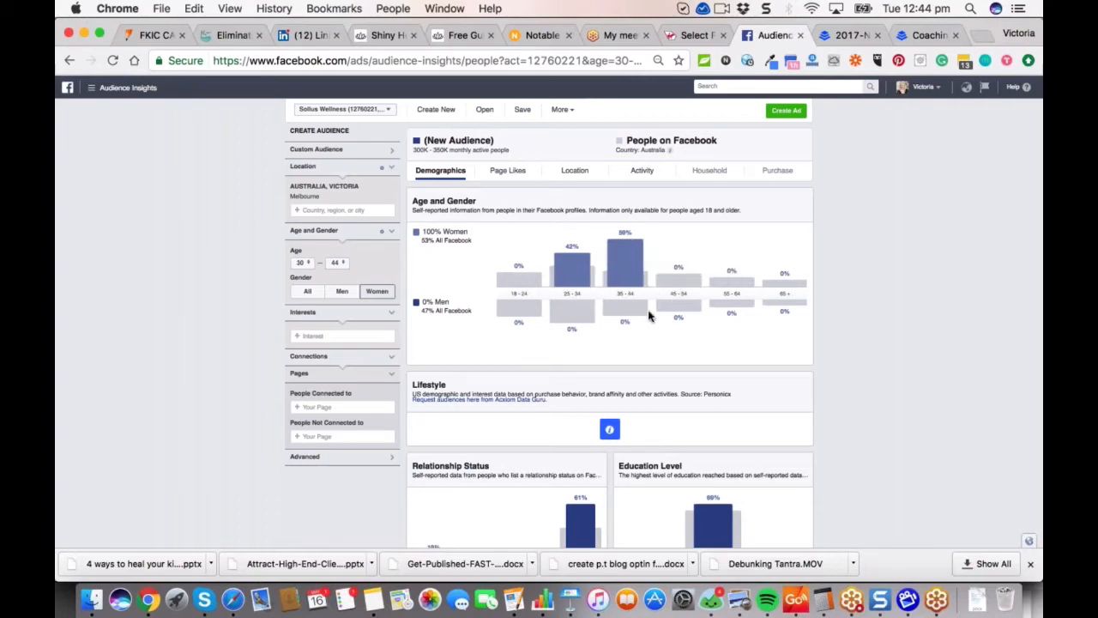
pyautogui.scroll(-3, 635, 403)
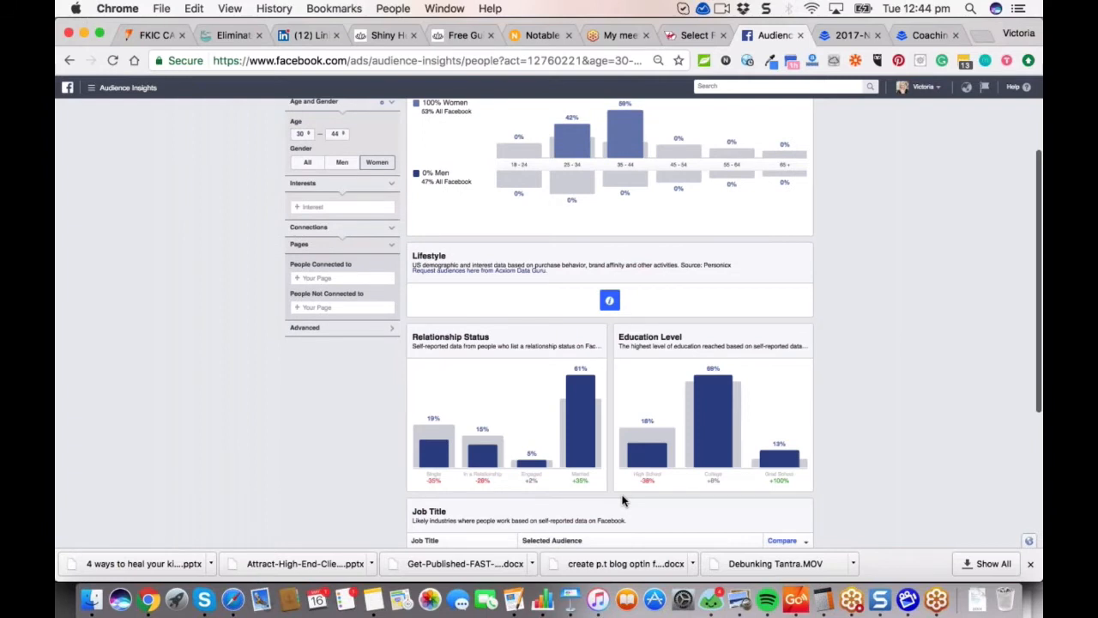
pyautogui.moveTo(591, 470)
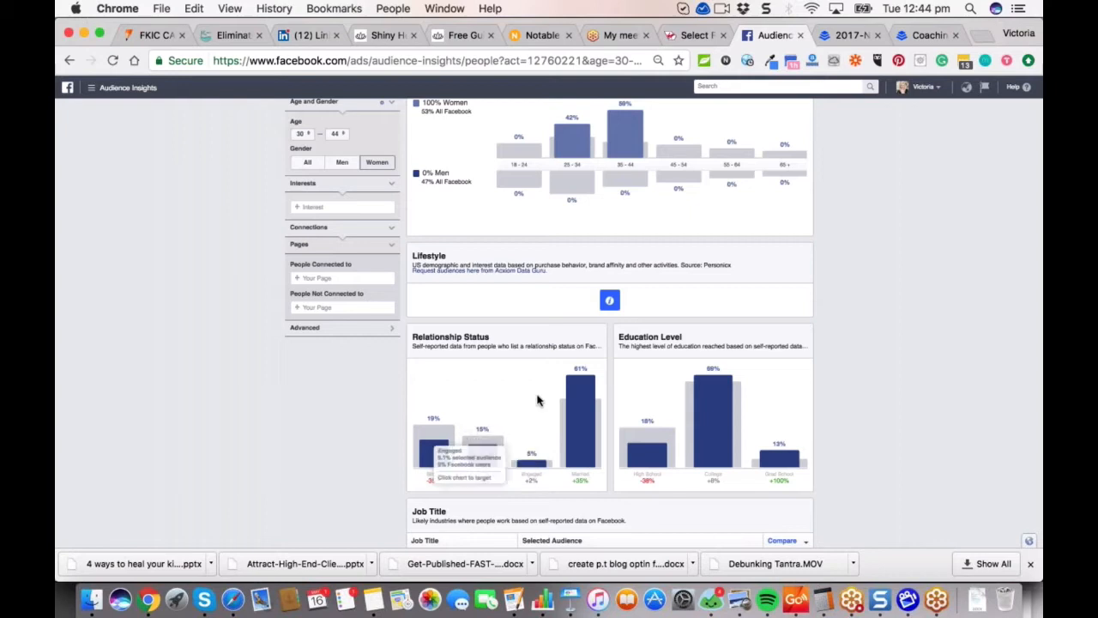
pyautogui.moveTo(580, 441)
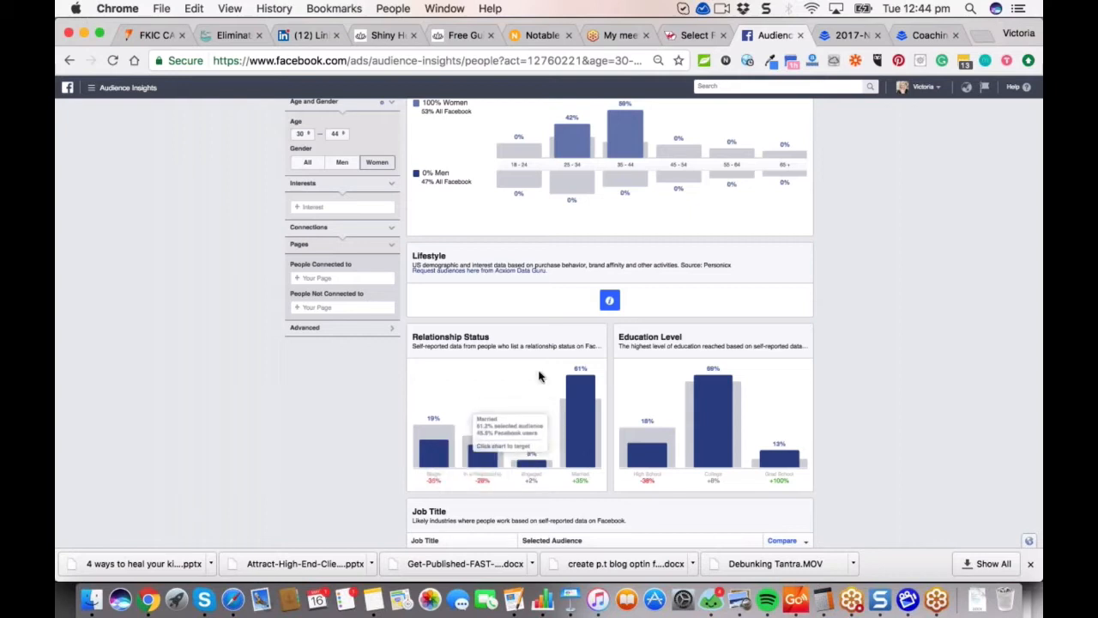
pyautogui.scroll(1, 525, 361)
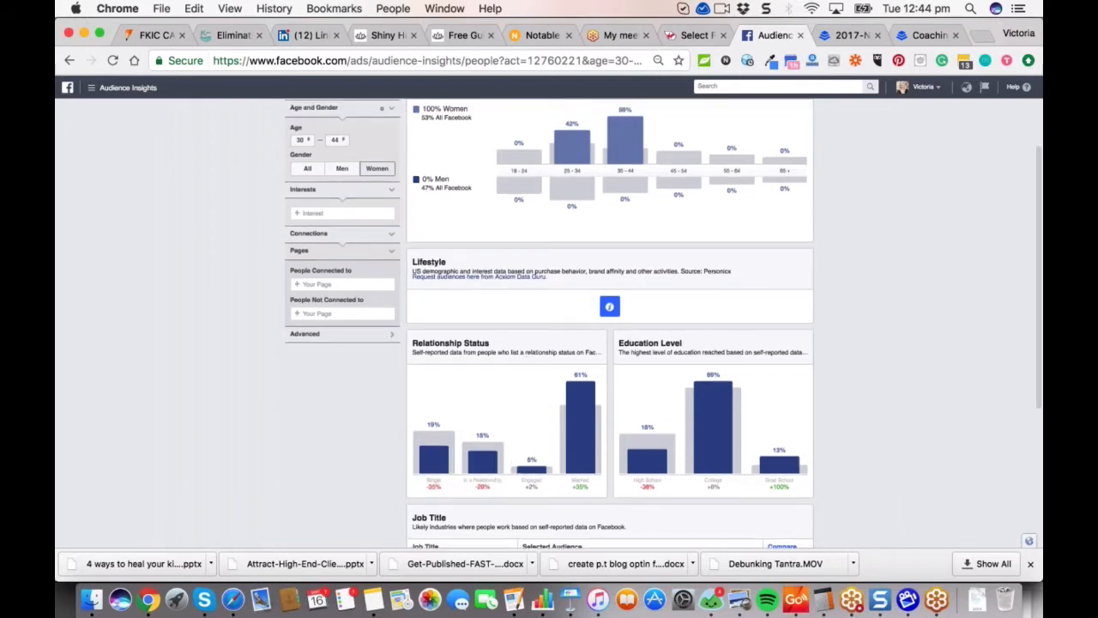
pyautogui.moveTo(742, 371)
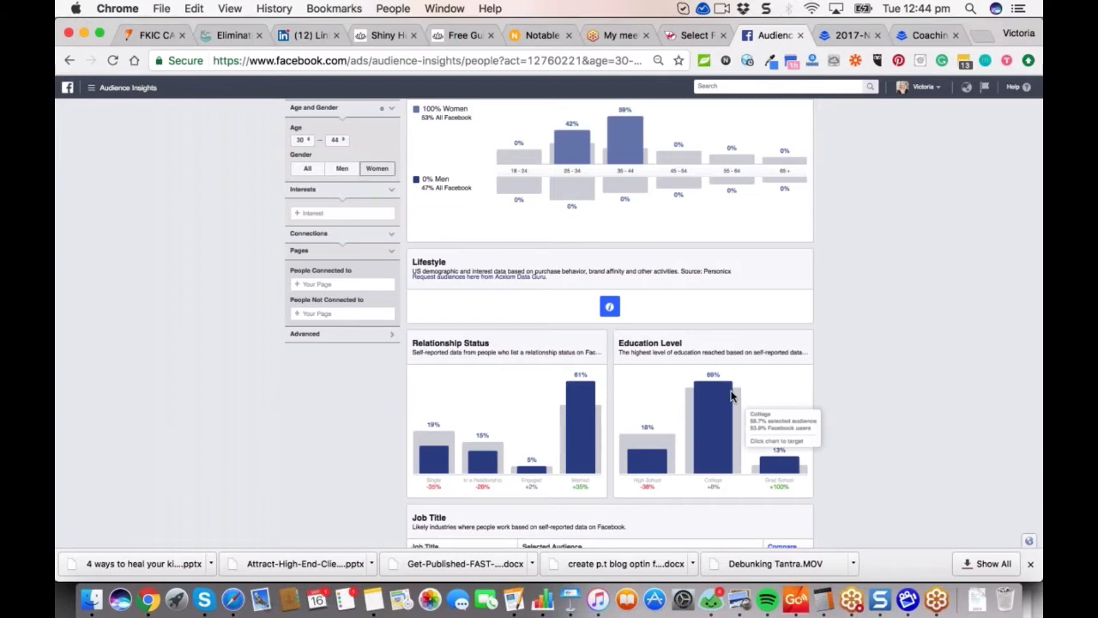
pyautogui.scroll(-3, 732, 394)
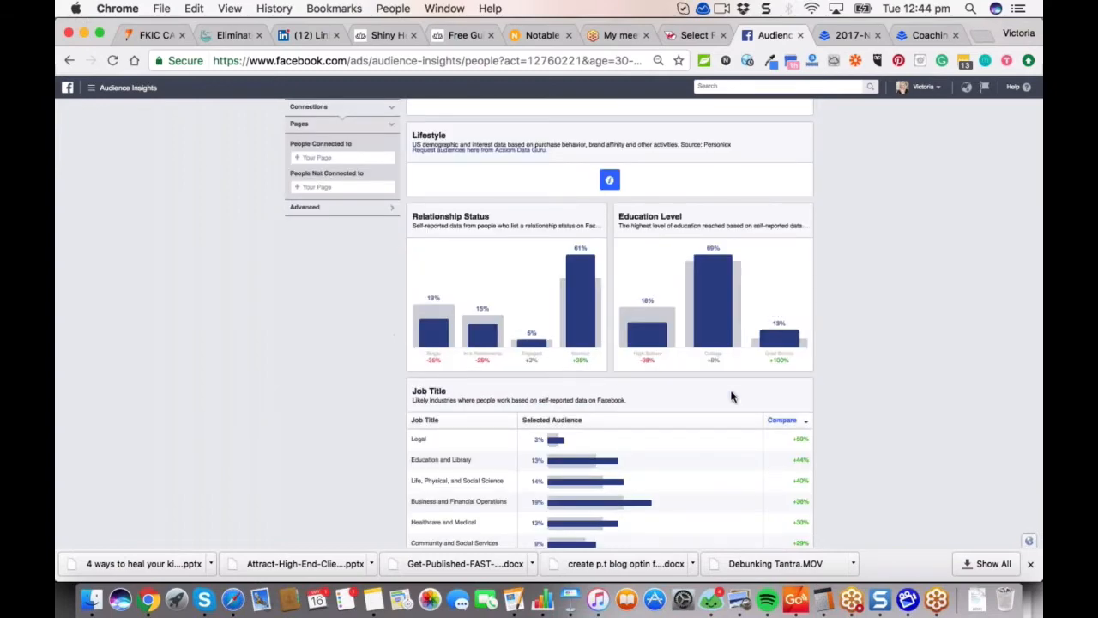
pyautogui.scroll(-3, 730, 392)
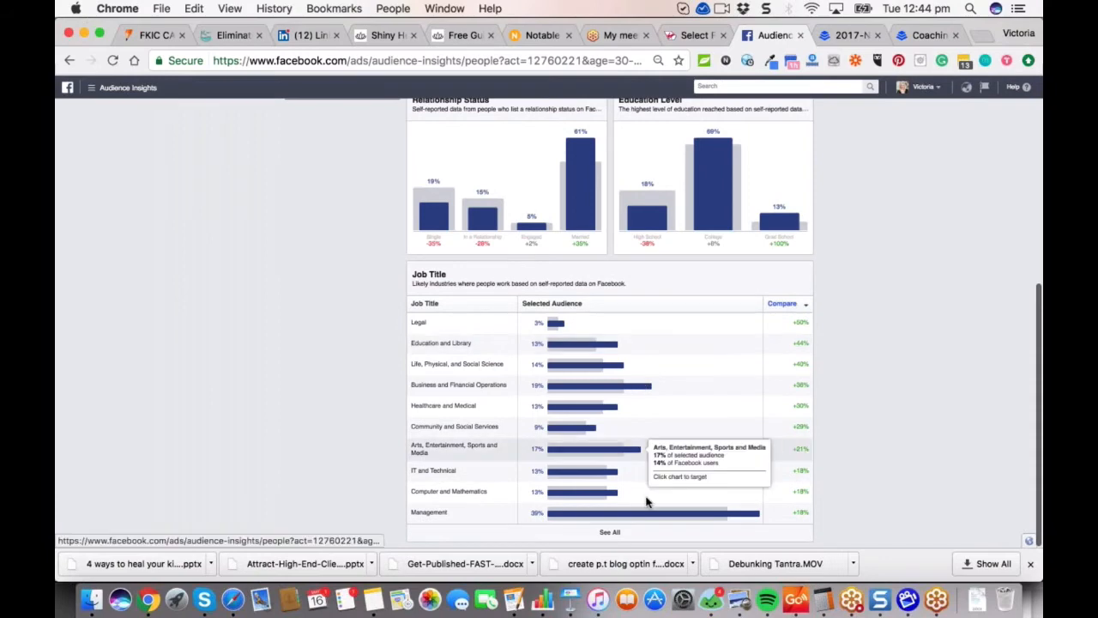
pyautogui.scroll(-1, 647, 502)
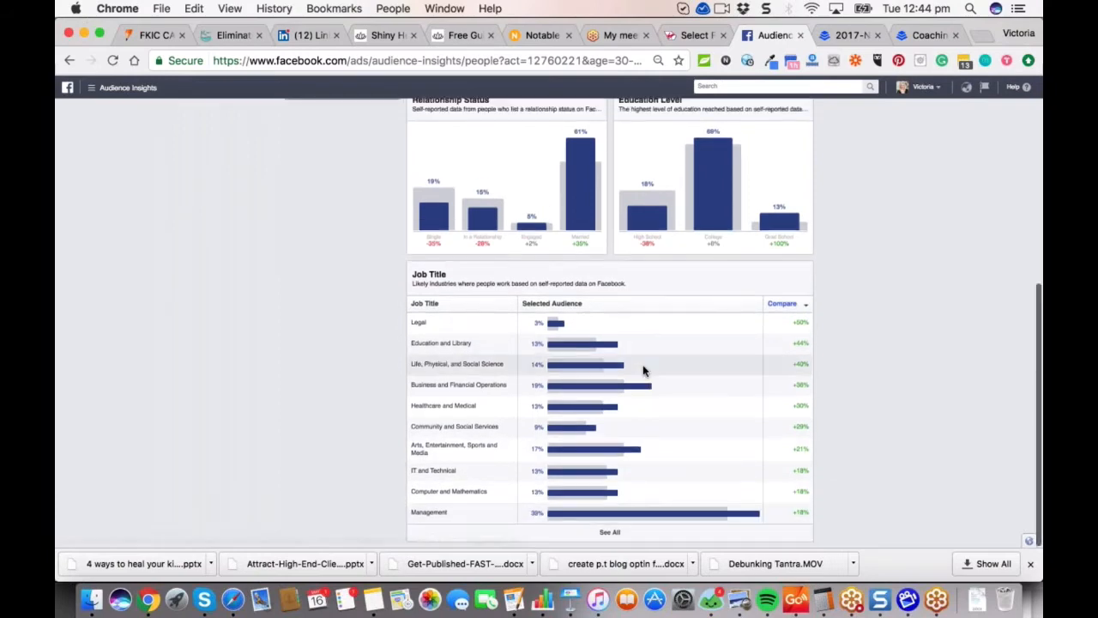
pyautogui.scroll(5, 643, 365)
pyautogui.moveTo(517, 307)
pyautogui.scroll(1, 517, 307)
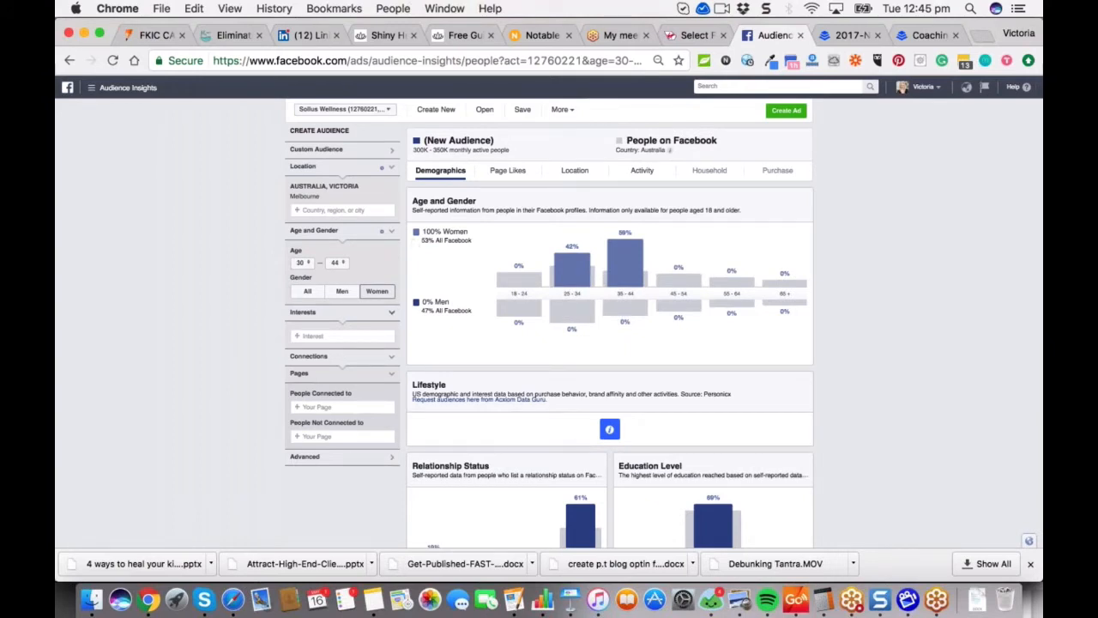
# Add Dating from the Family and relationships category as an audience interest.
pyautogui.click(391, 317)
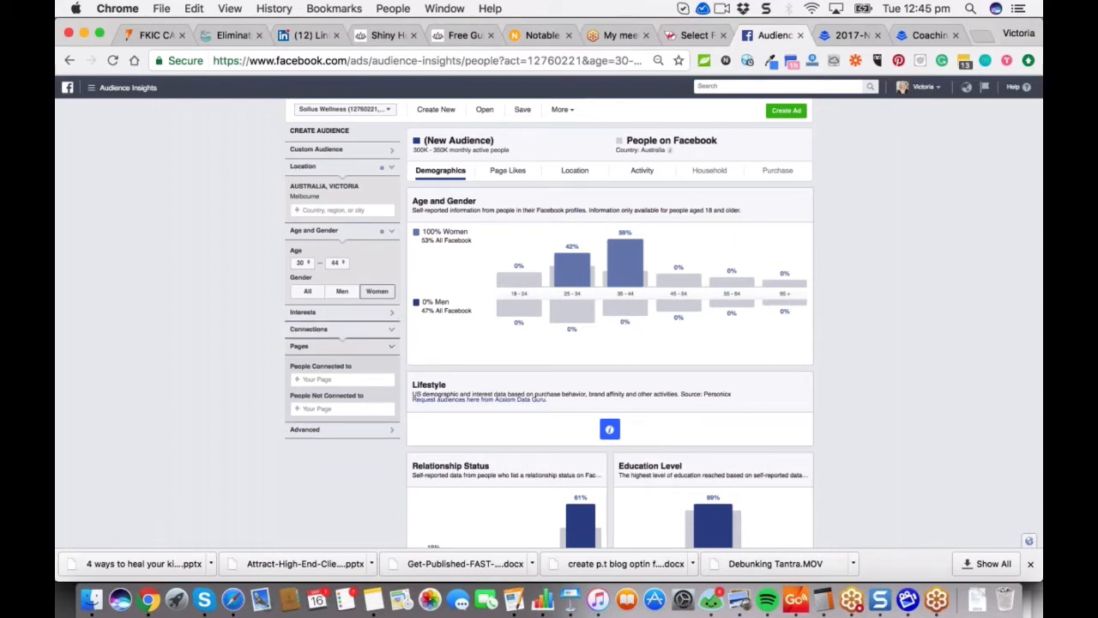
pyautogui.click(380, 316)
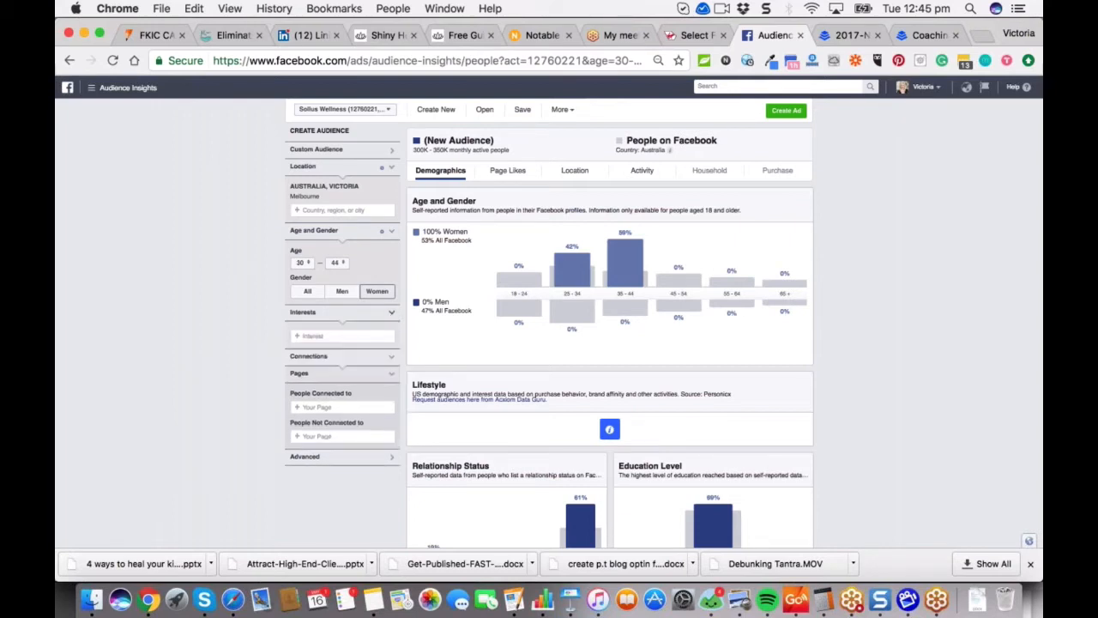
pyautogui.click(344, 334)
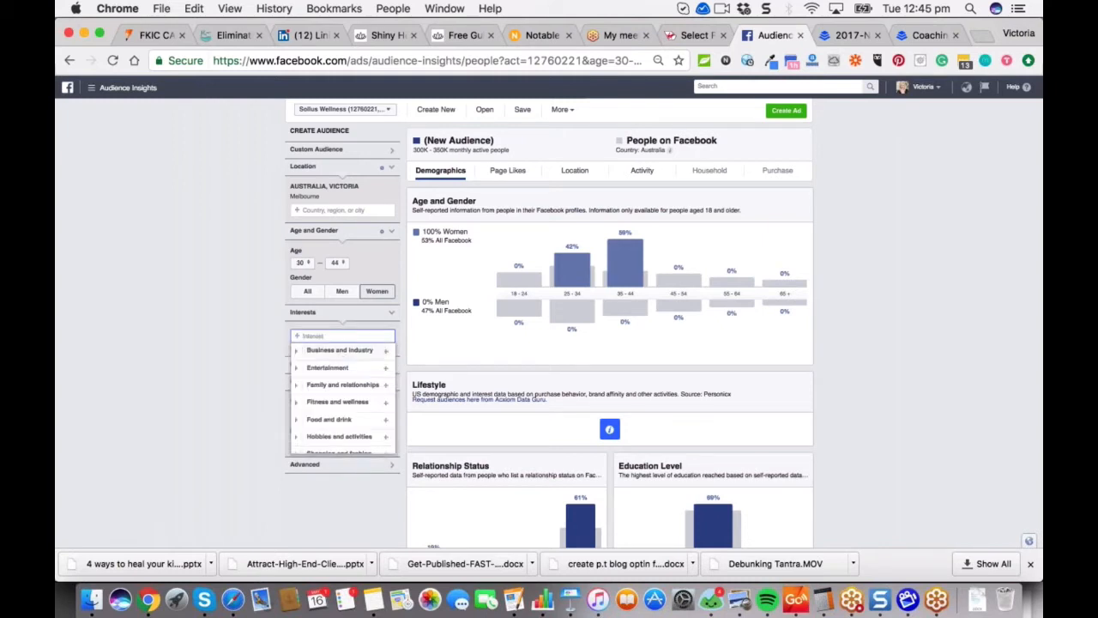
pyautogui.click(298, 388)
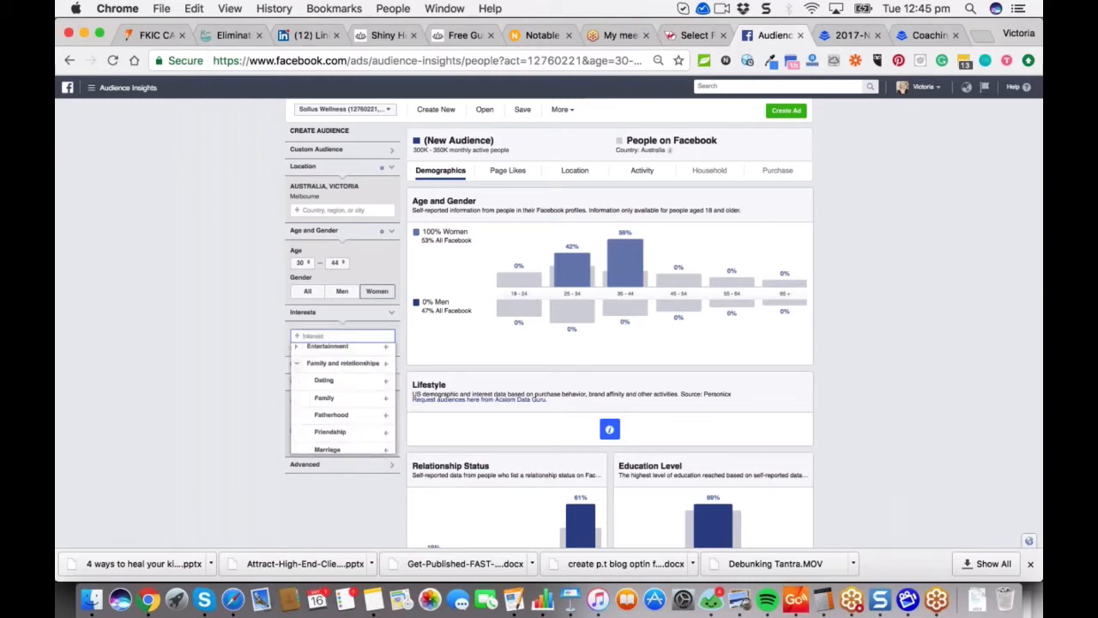
pyautogui.click(323, 367)
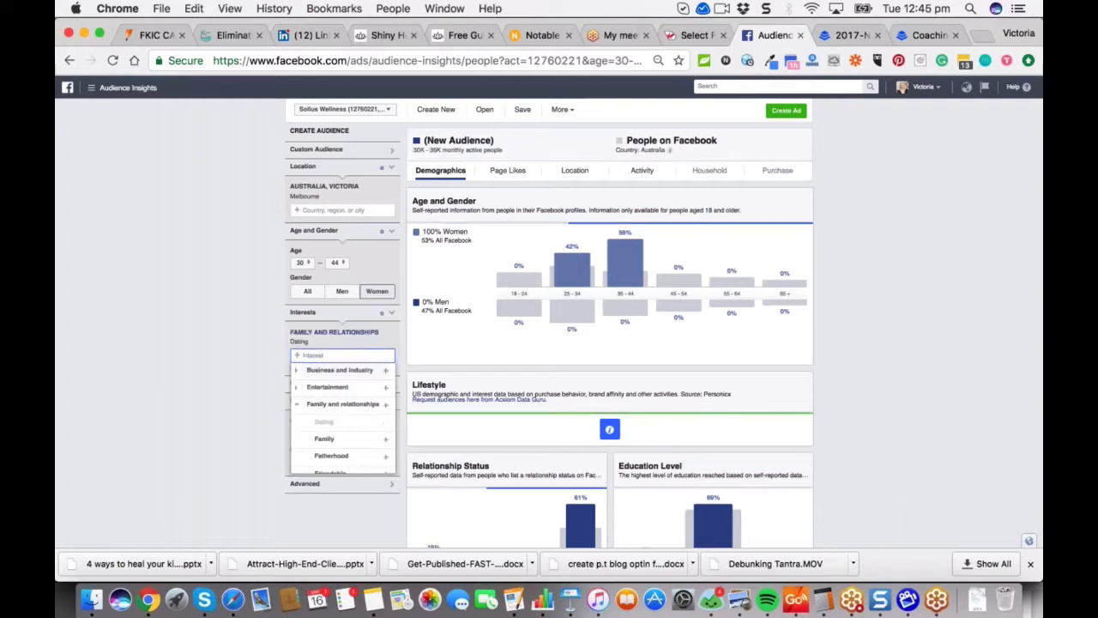
# Review the age and gender, relationship status and education level charts for the audience interested in dating.
pyautogui.click(226, 293)
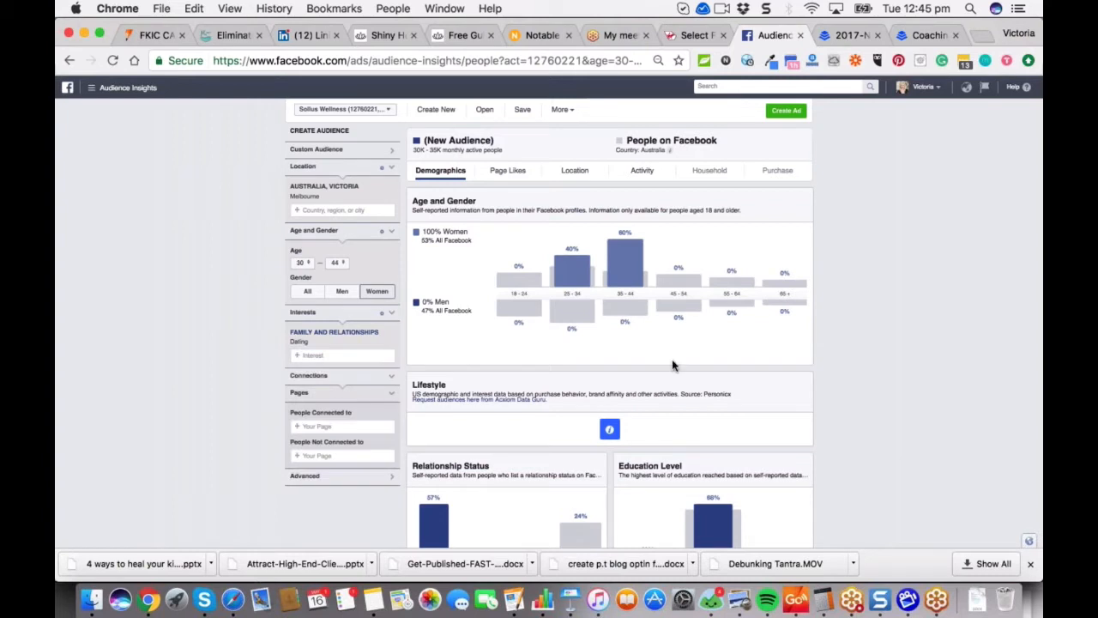
pyautogui.moveTo(686, 296)
pyautogui.moveTo(633, 277)
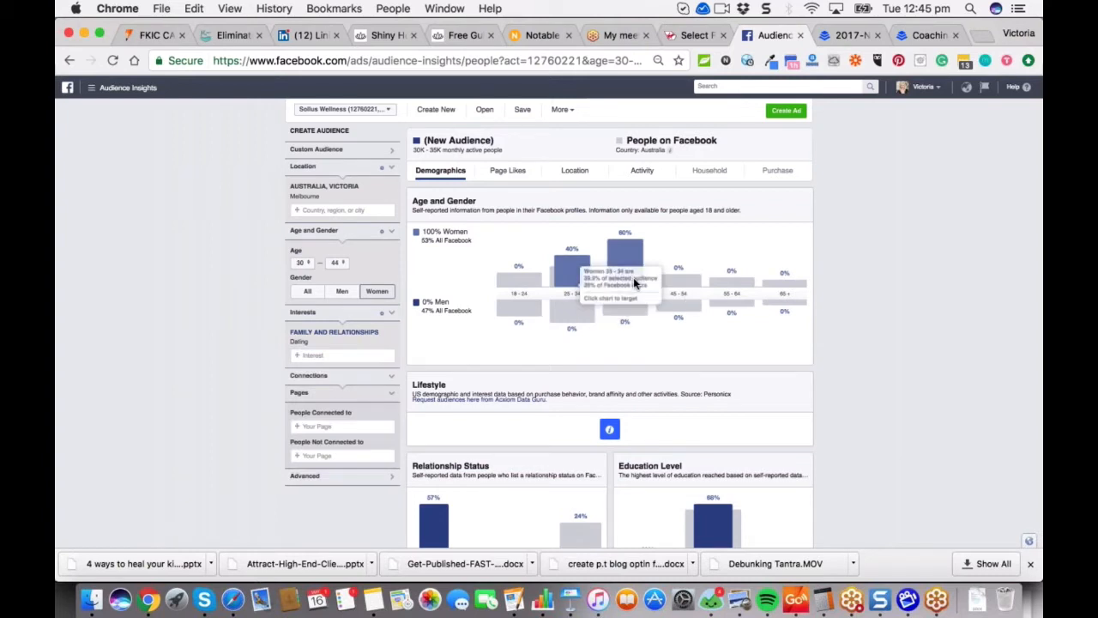
pyautogui.scroll(-2, 633, 277)
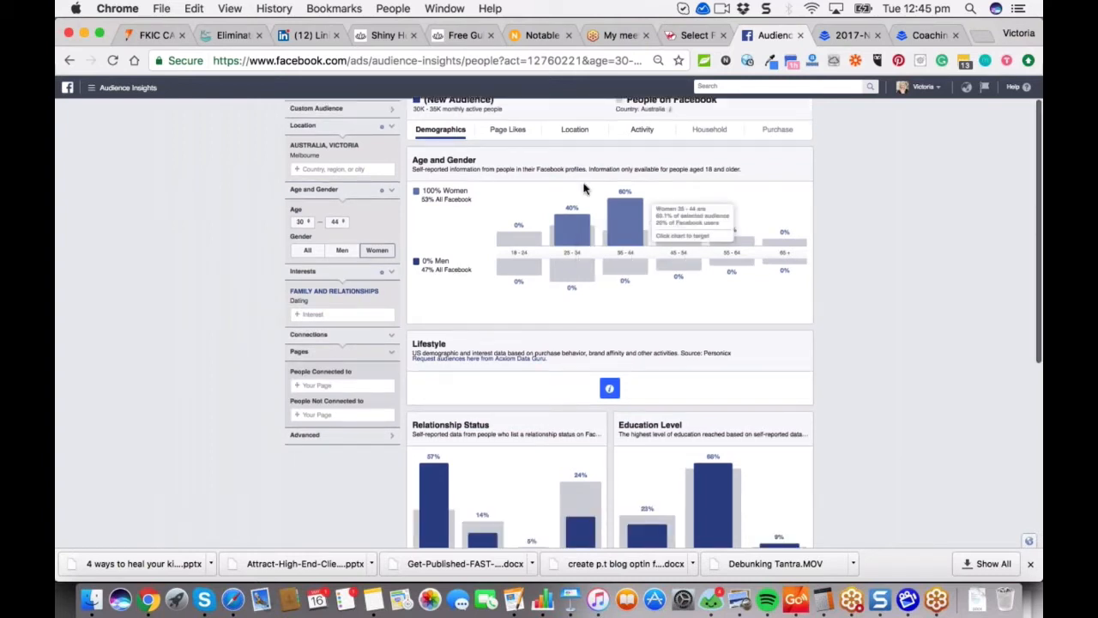
pyautogui.scroll(-1, 583, 189)
# Examine the full list of top page-like categories for the audience interested in dating.
pyautogui.click(513, 123)
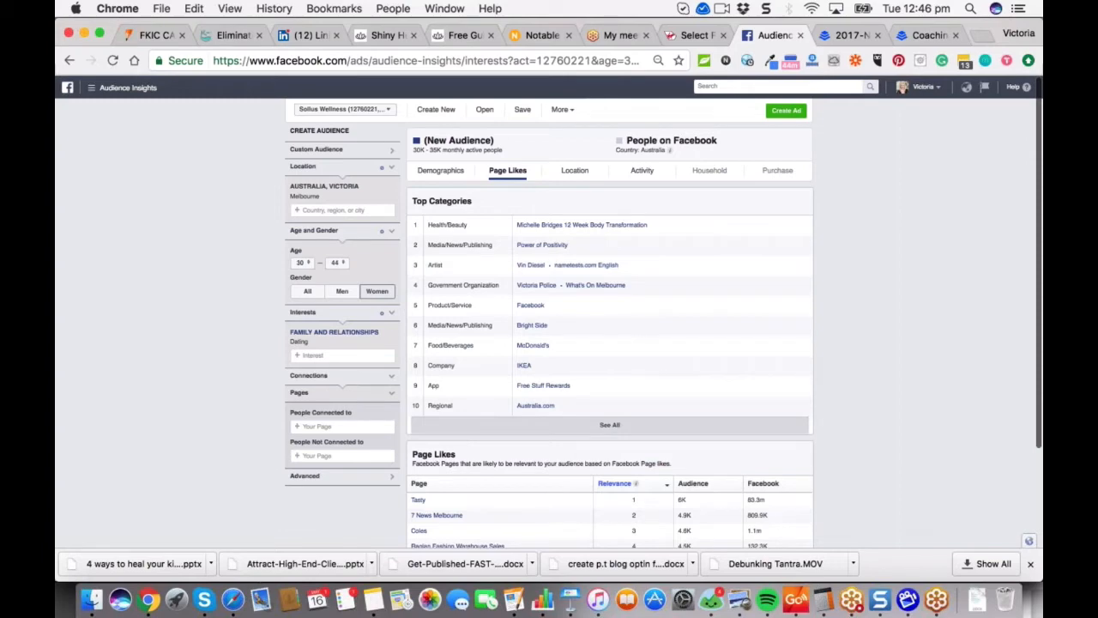
pyautogui.click(610, 425)
pyautogui.scroll(-2, 624, 413)
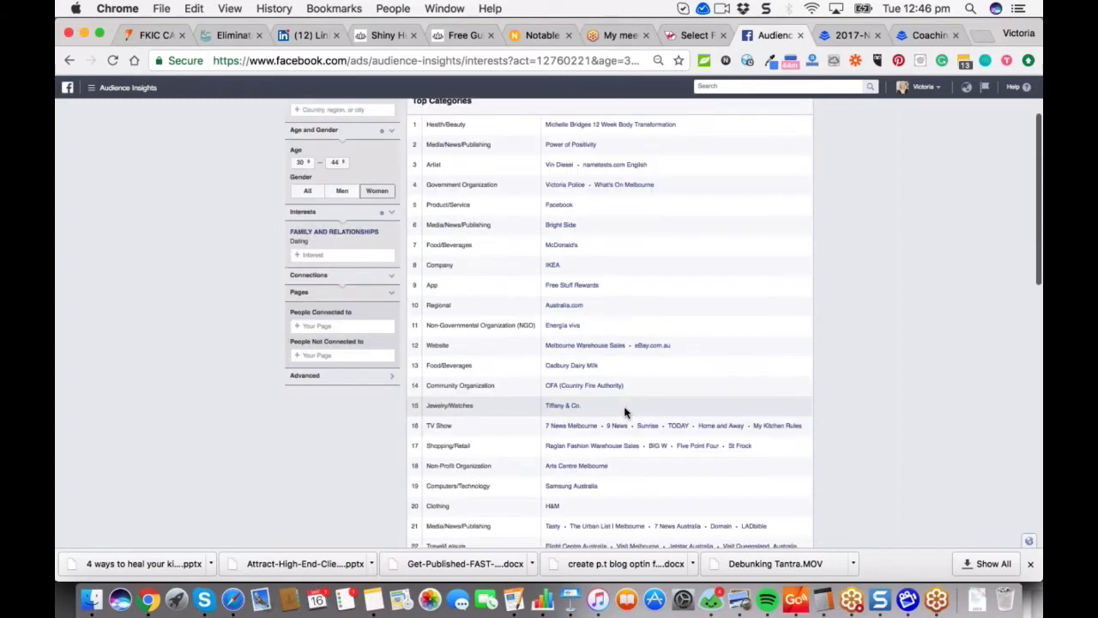
pyautogui.scroll(-2, 624, 410)
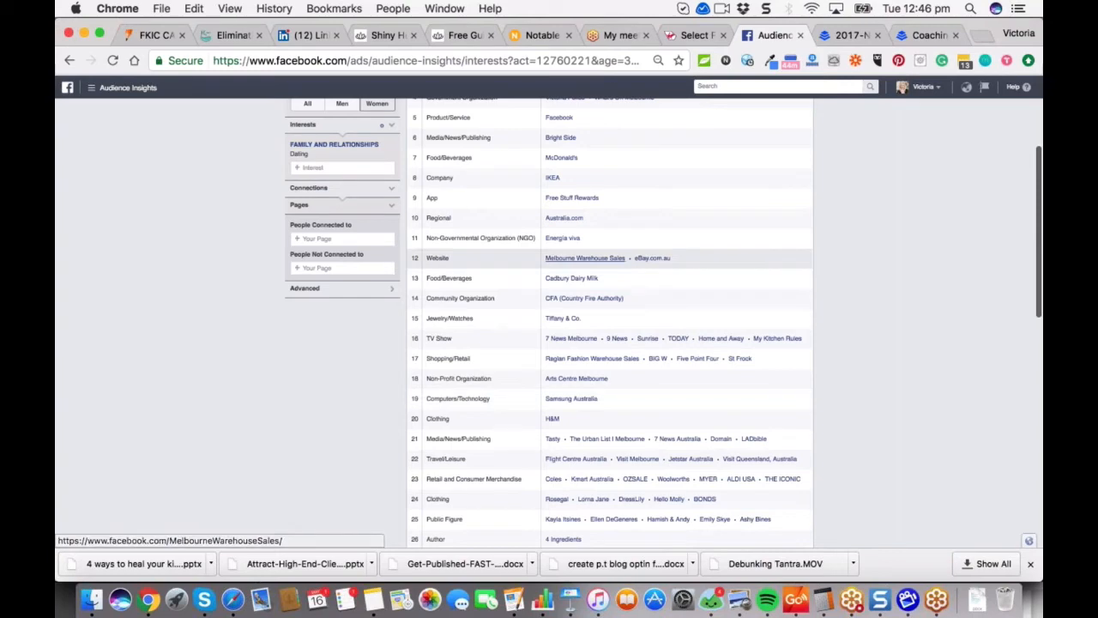
pyautogui.scroll(-1, 610, 264)
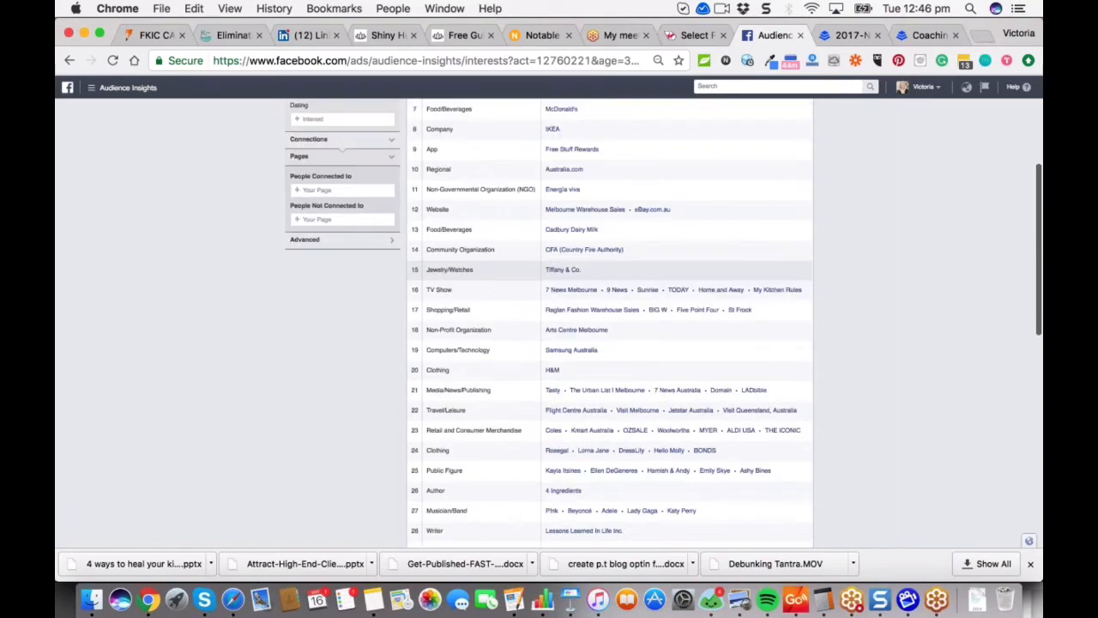
pyautogui.scroll(-1, 587, 221)
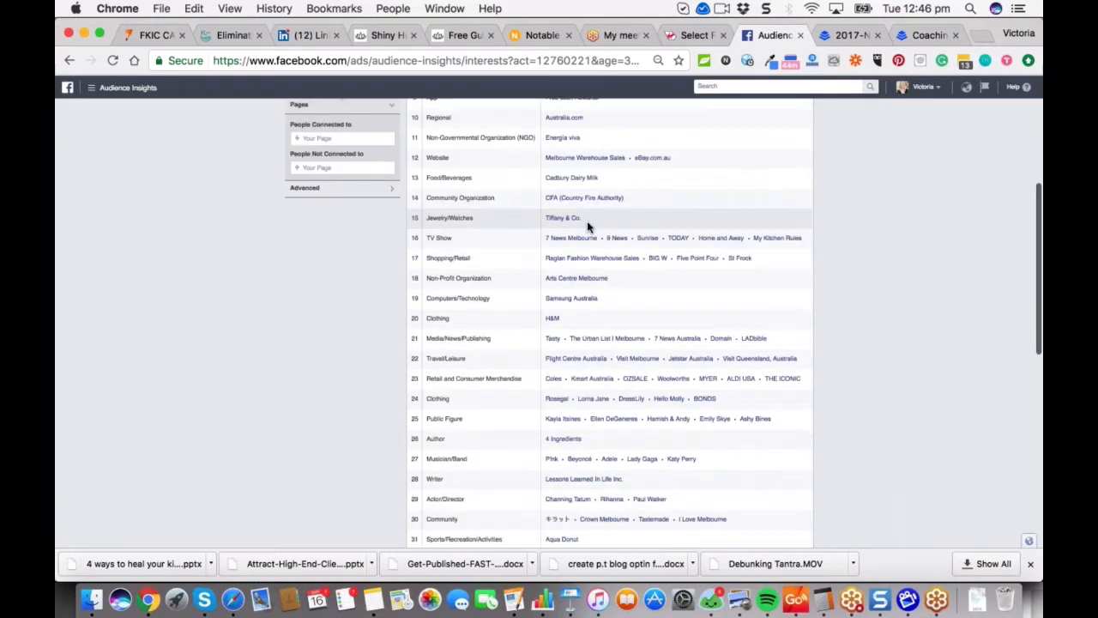
pyautogui.scroll(-1, 617, 225)
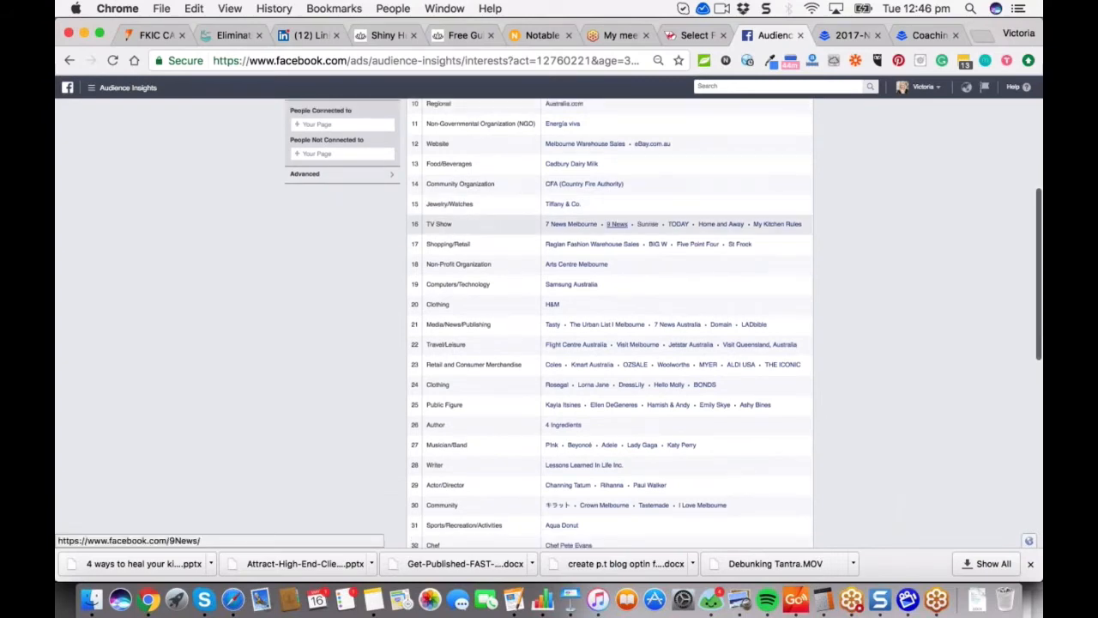
pyautogui.scroll(-2, 617, 225)
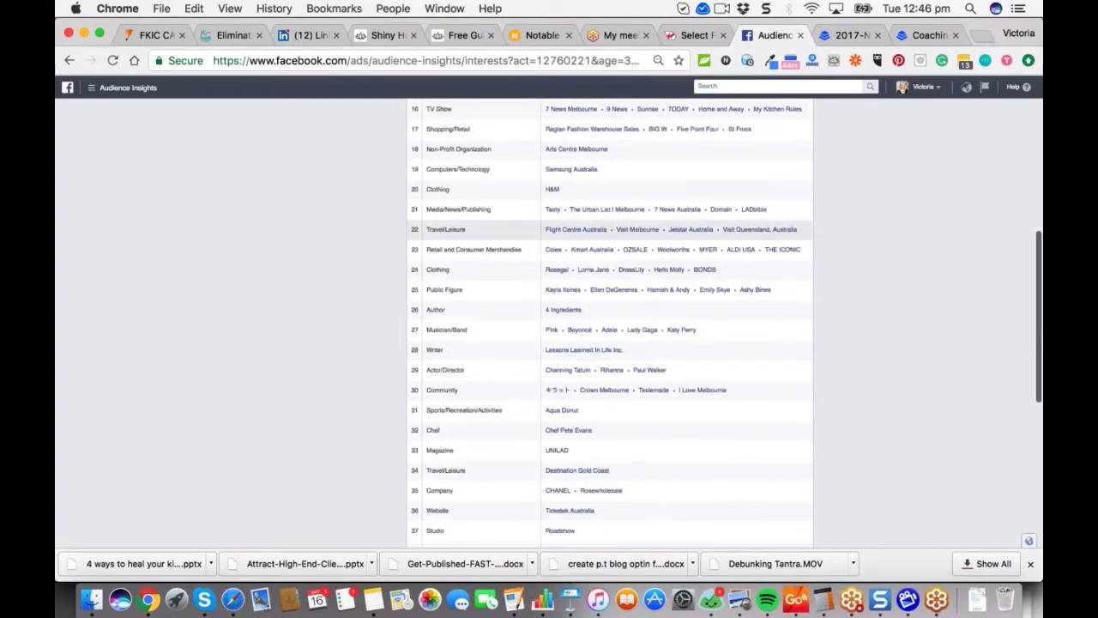
pyautogui.scroll(2, 617, 236)
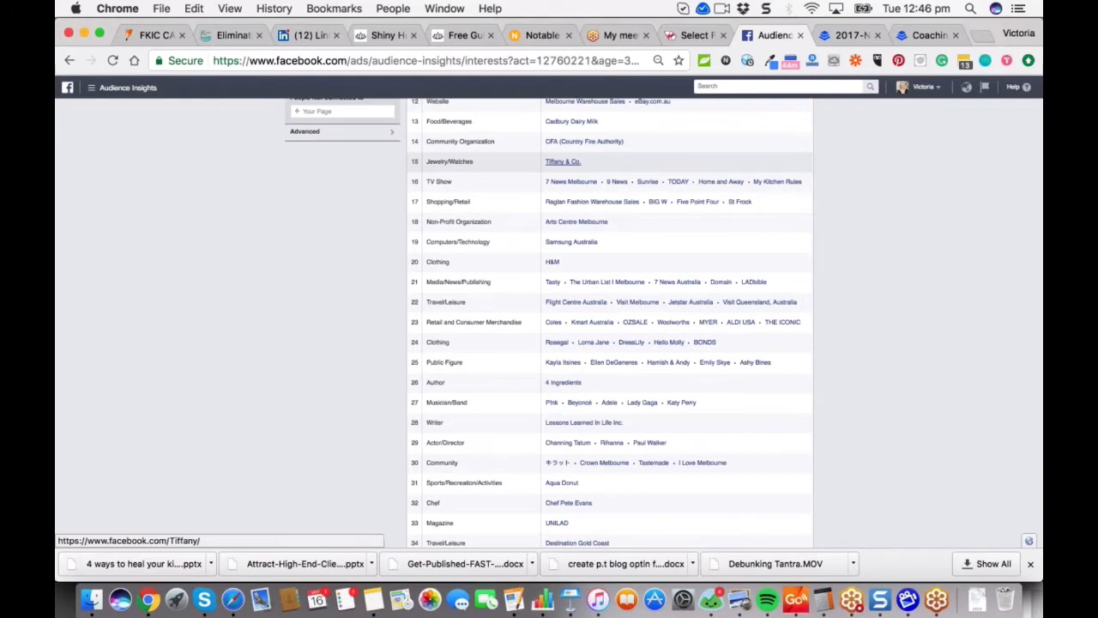
pyautogui.scroll(-1, 562, 163)
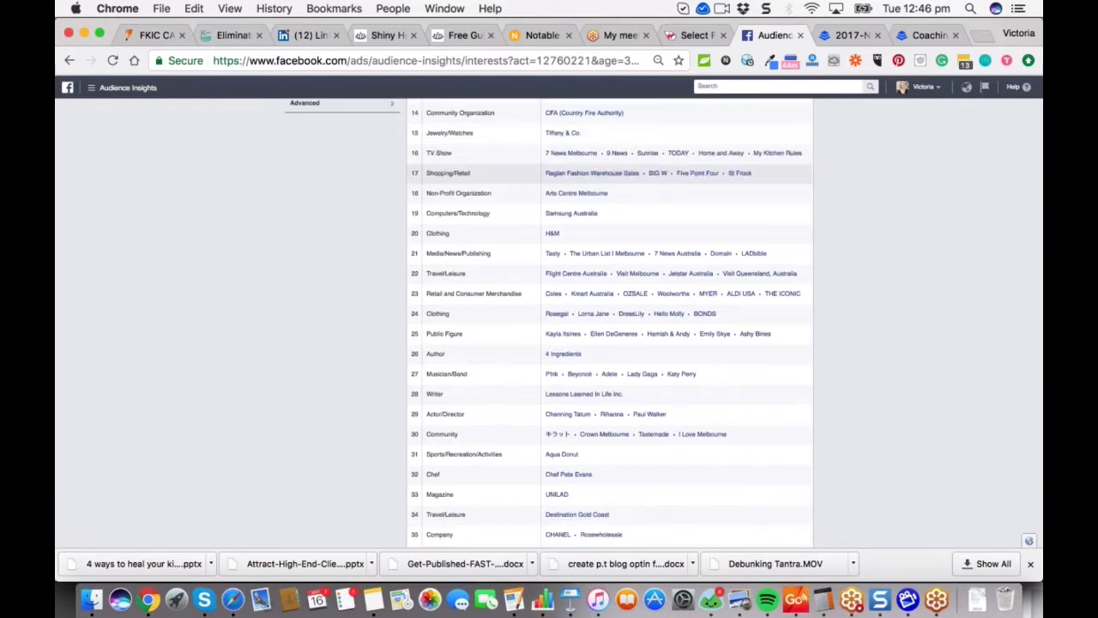
pyautogui.scroll(-1, 606, 198)
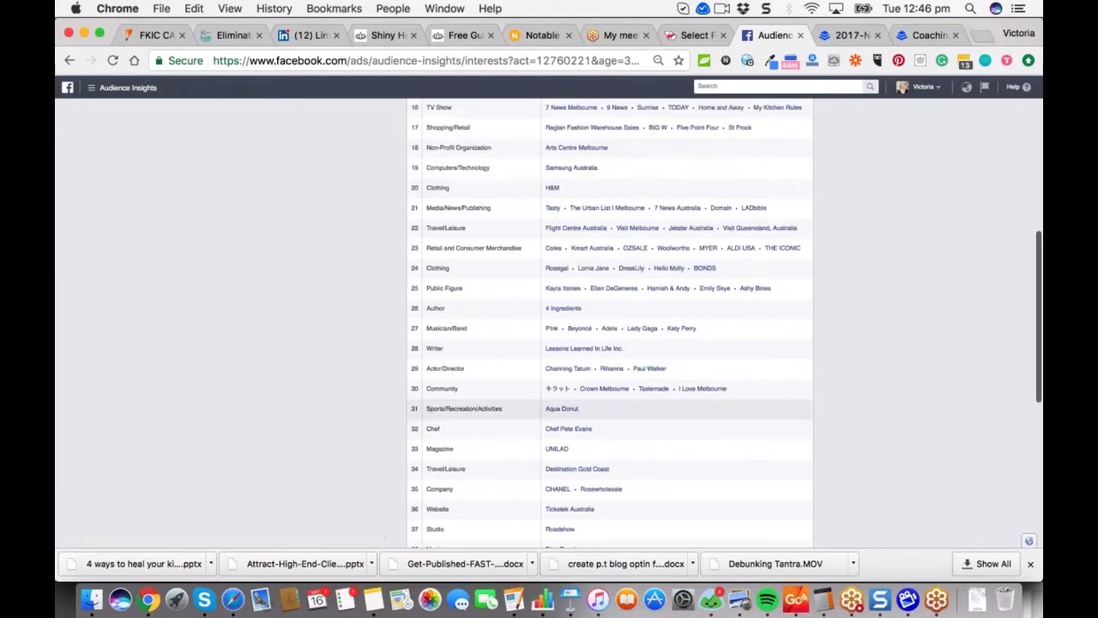
pyautogui.scroll(-1, 600, 401)
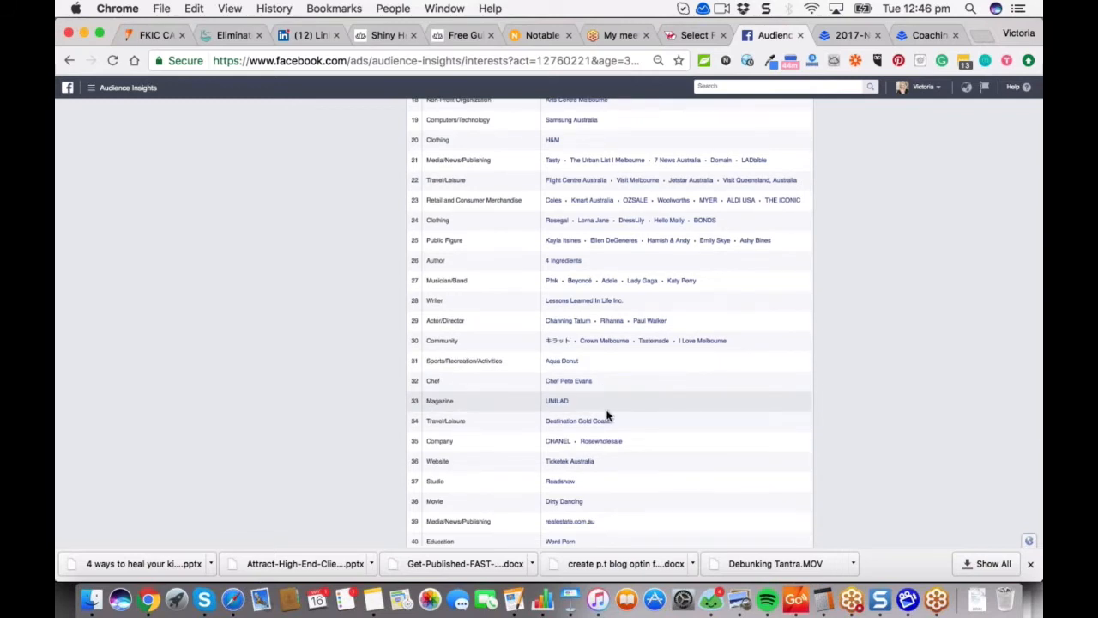
pyautogui.scroll(-1, 606, 416)
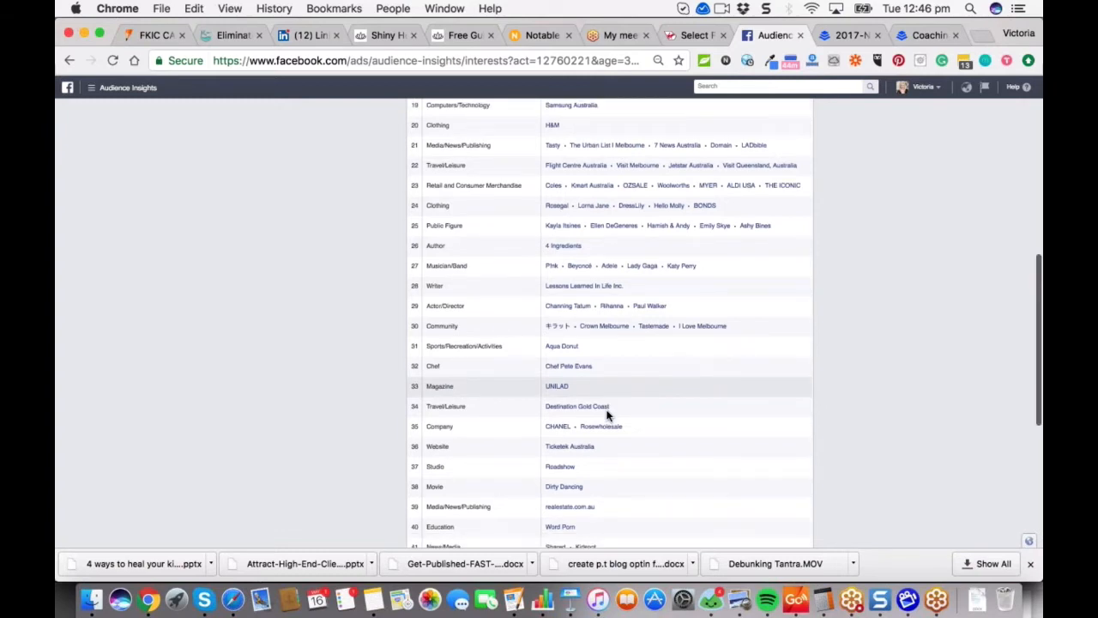
pyautogui.scroll(-2, 607, 415)
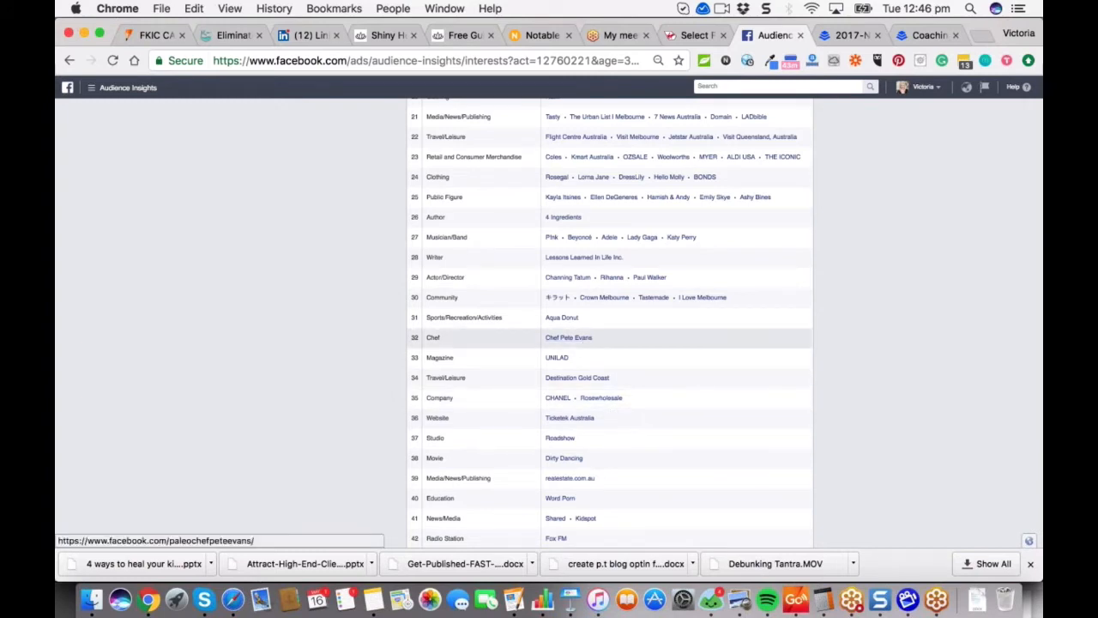
pyautogui.scroll(-4, 588, 341)
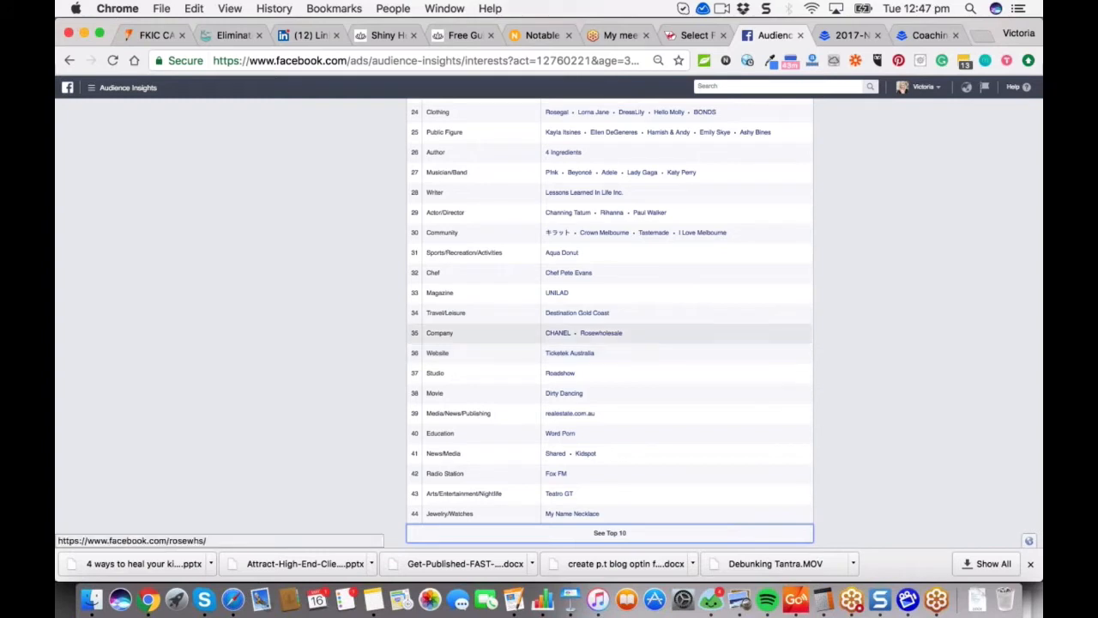
pyautogui.scroll(-3, 585, 343)
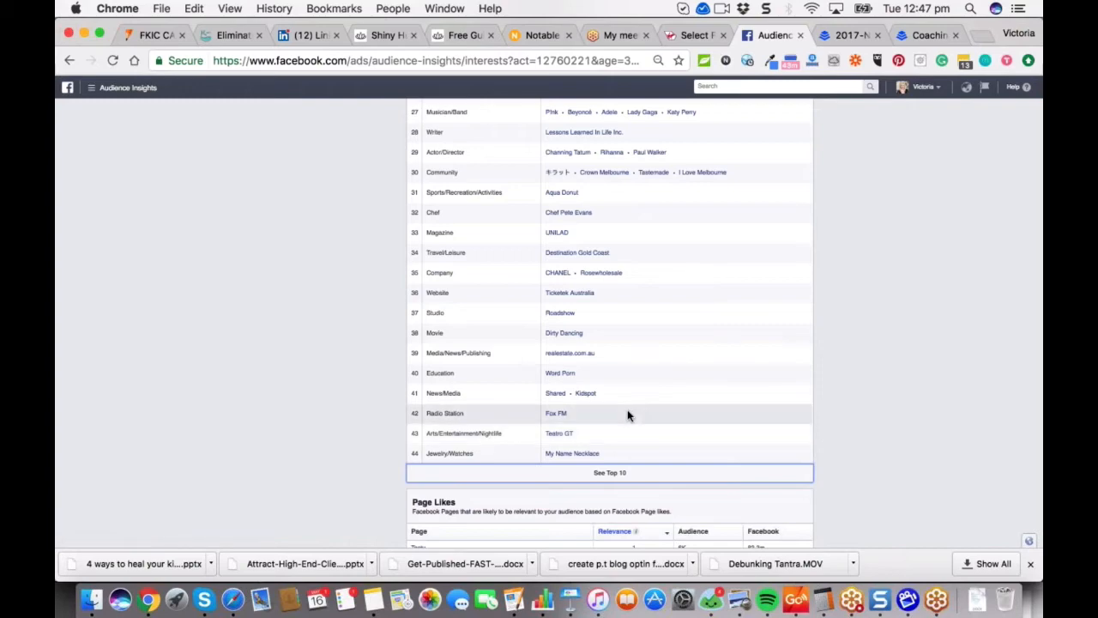
pyautogui.scroll(5, 627, 412)
pyautogui.scroll(6, 627, 412)
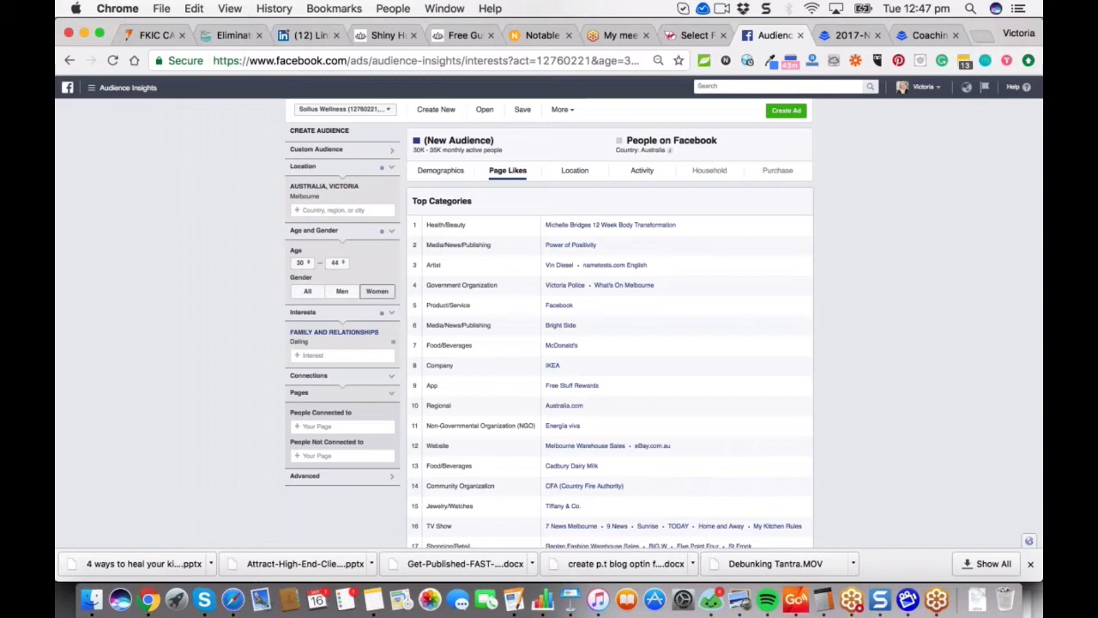
# Replace the audience's Dating interest with Raw foodism.
pyautogui.click(393, 345)
pyautogui.click(342, 336)
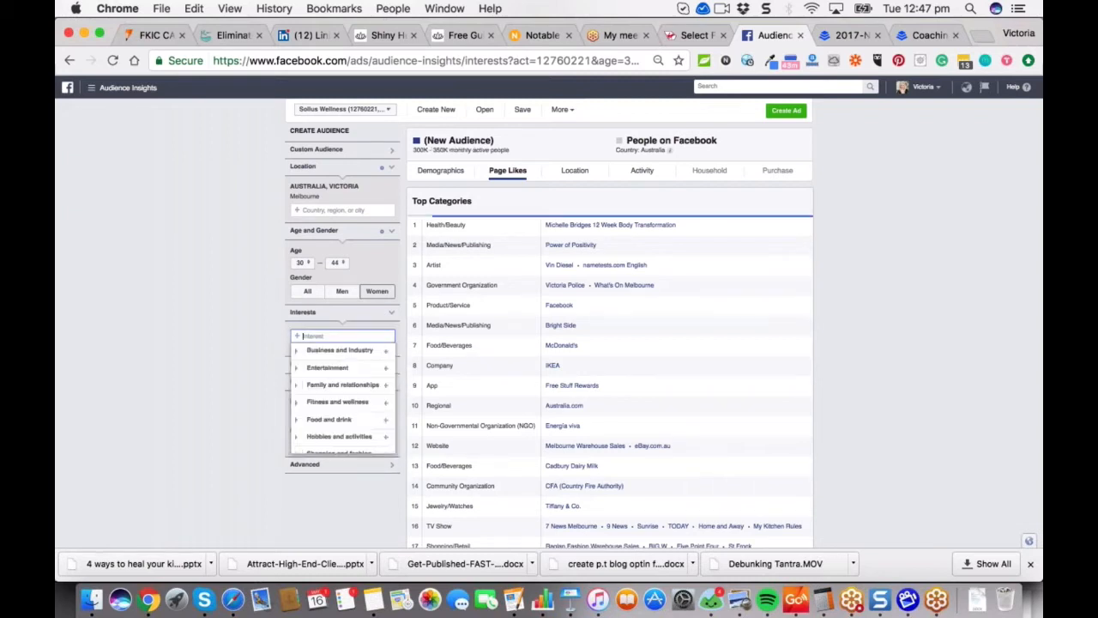
pyautogui.write('raw food')
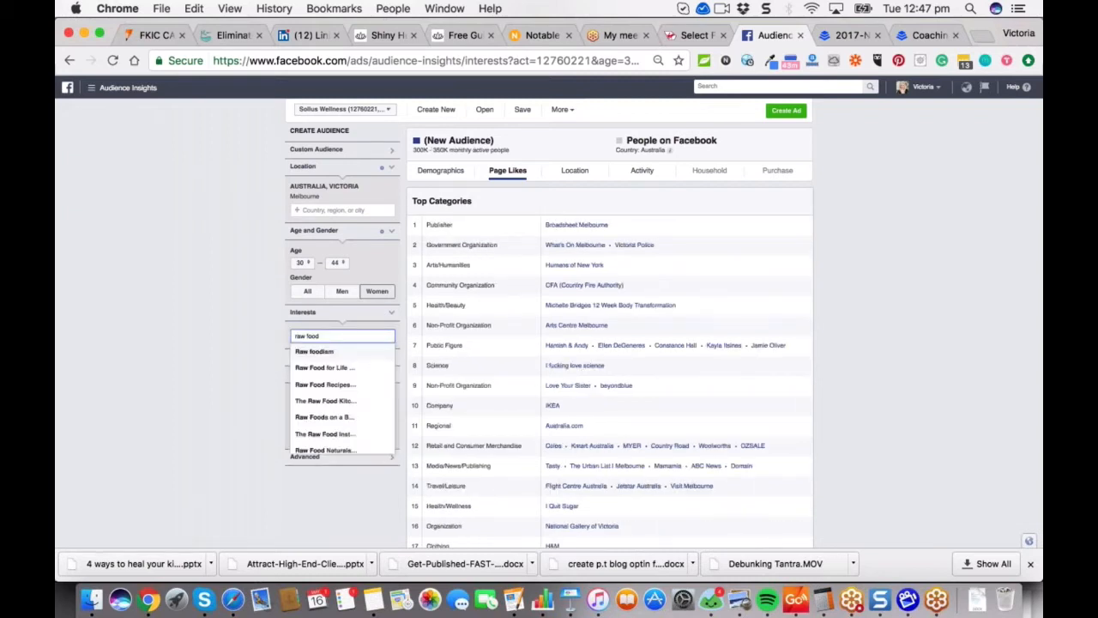
pyautogui.click(346, 353)
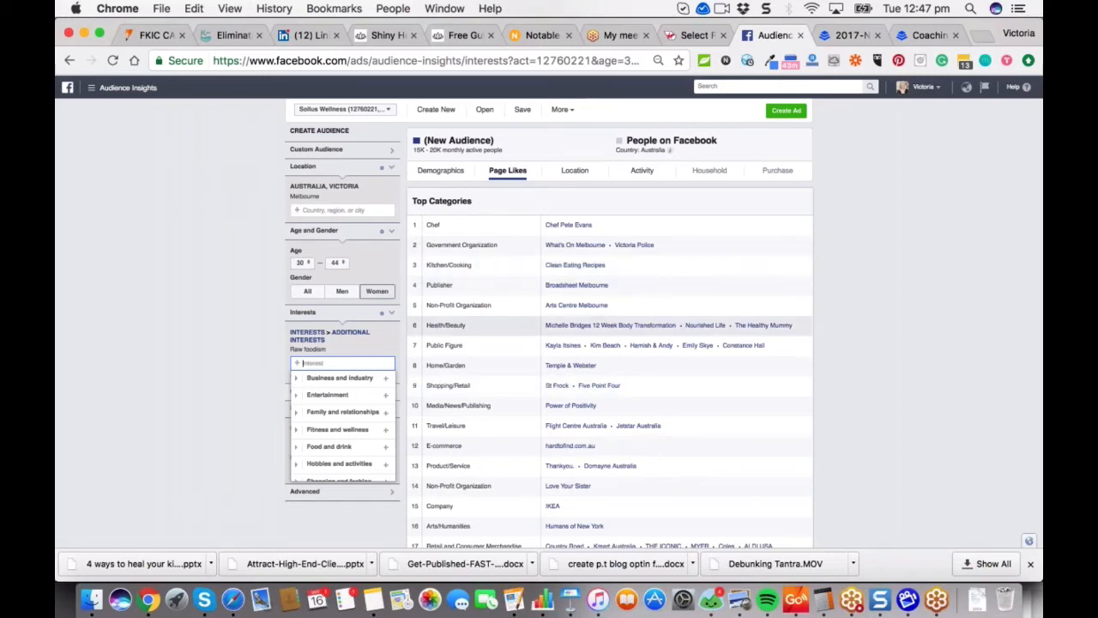
# Review the top page-like categories of the raw foodism audience and remove its Melbourne location.
pyautogui.scroll(-3, 609, 324)
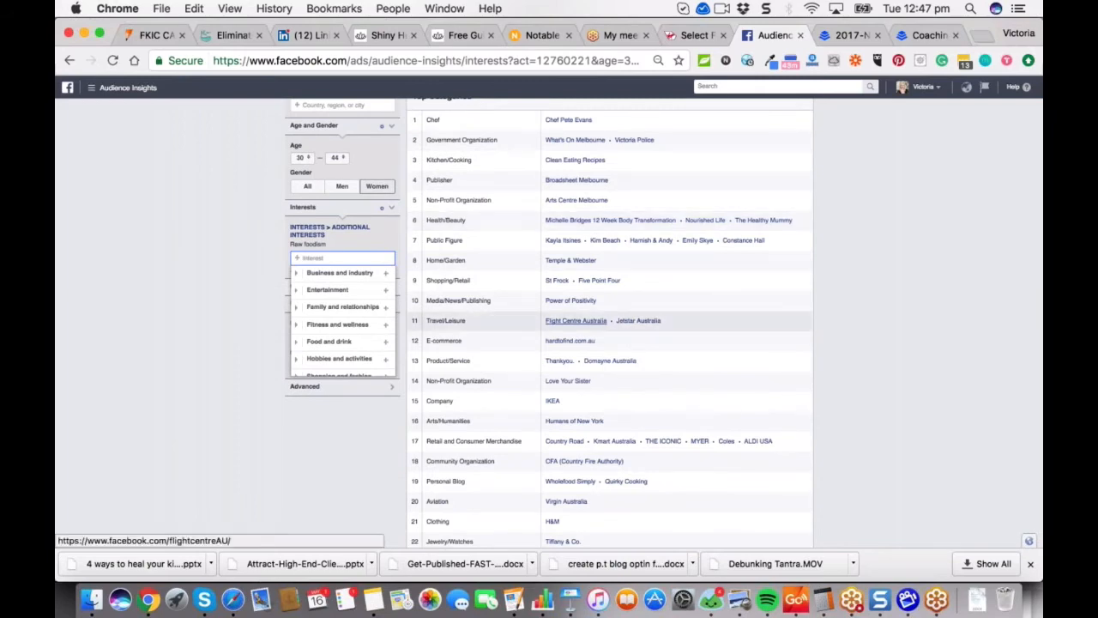
pyautogui.scroll(2, 609, 324)
pyautogui.scroll(1, 575, 398)
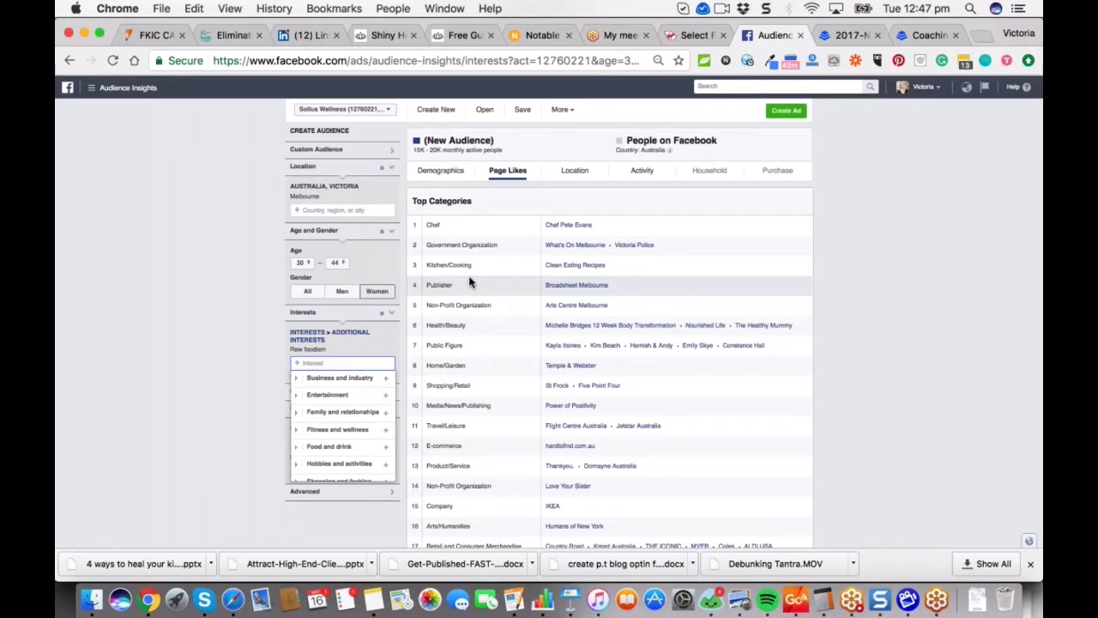
pyautogui.press('Escape')
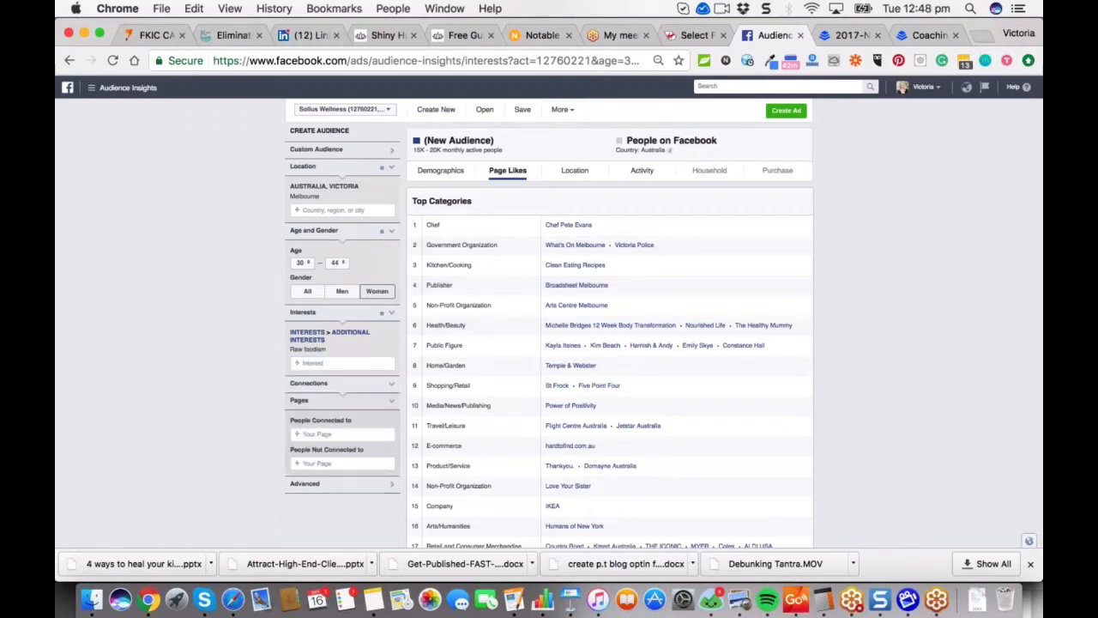
pyautogui.scroll(1, 549, 309)
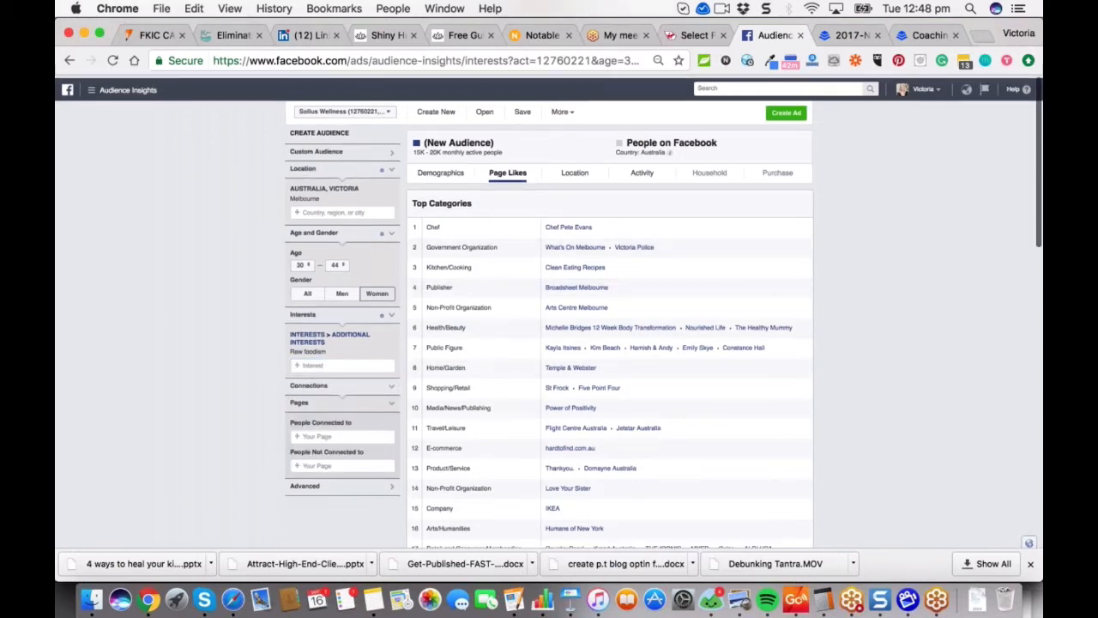
pyautogui.click(393, 186)
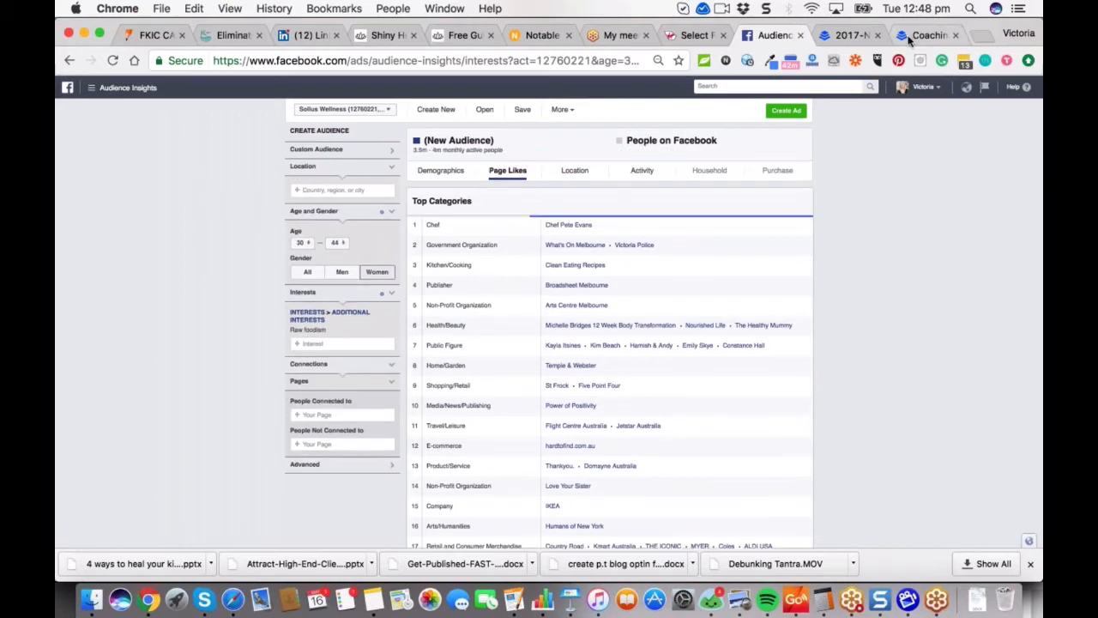
# Look over the Sollus Wellness landing page offering free wellness coaching templates.
pyautogui.click(855, 36)
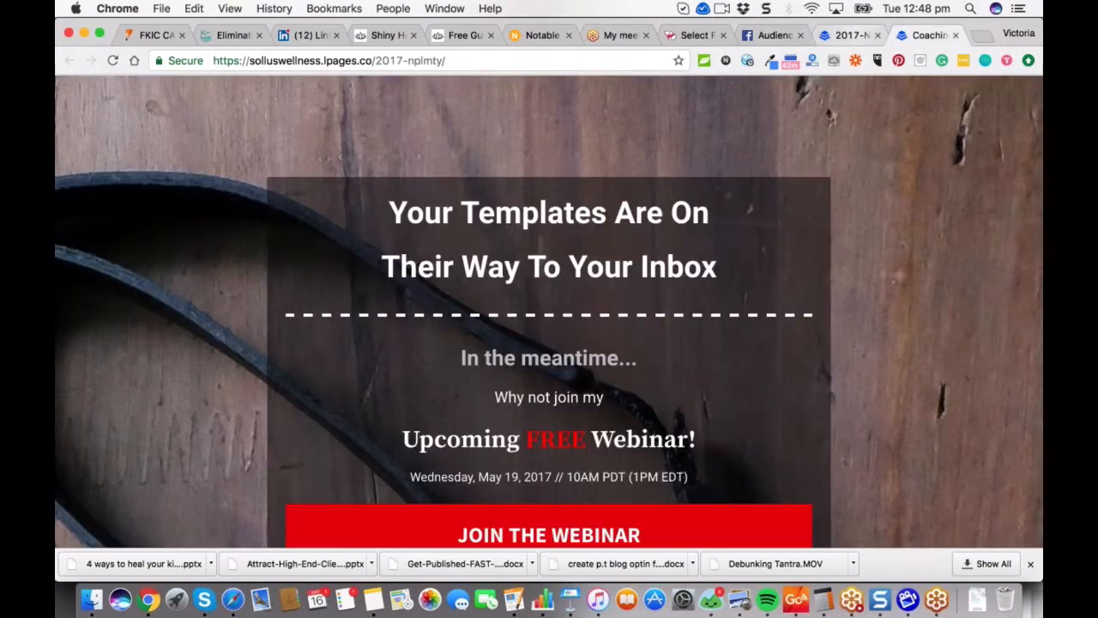
pyautogui.click(849, 36)
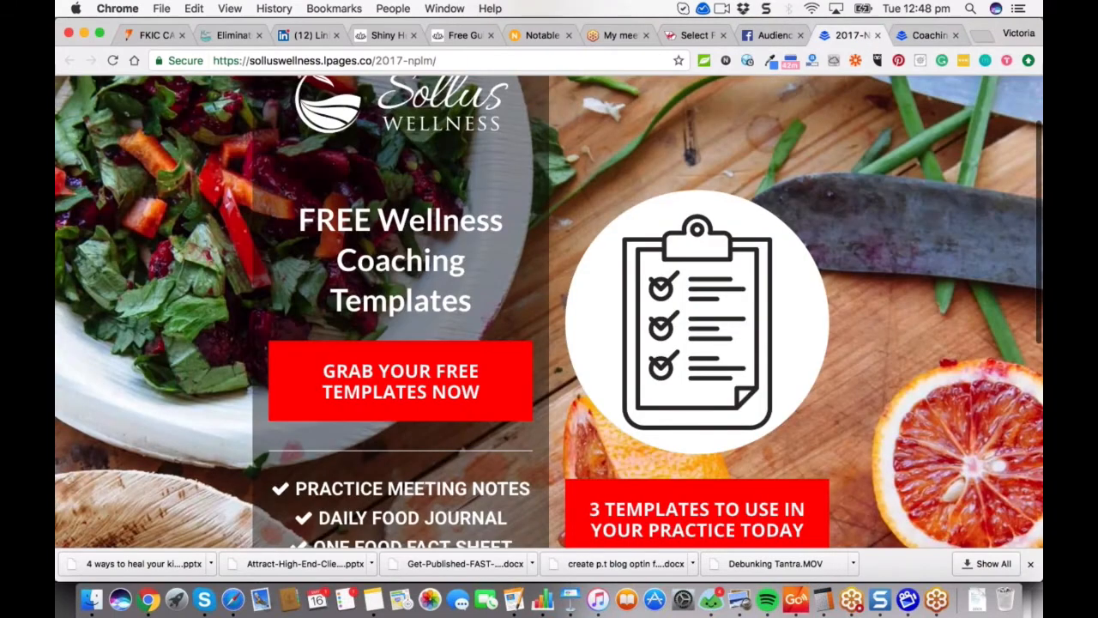
pyautogui.scroll(2, 549, 312)
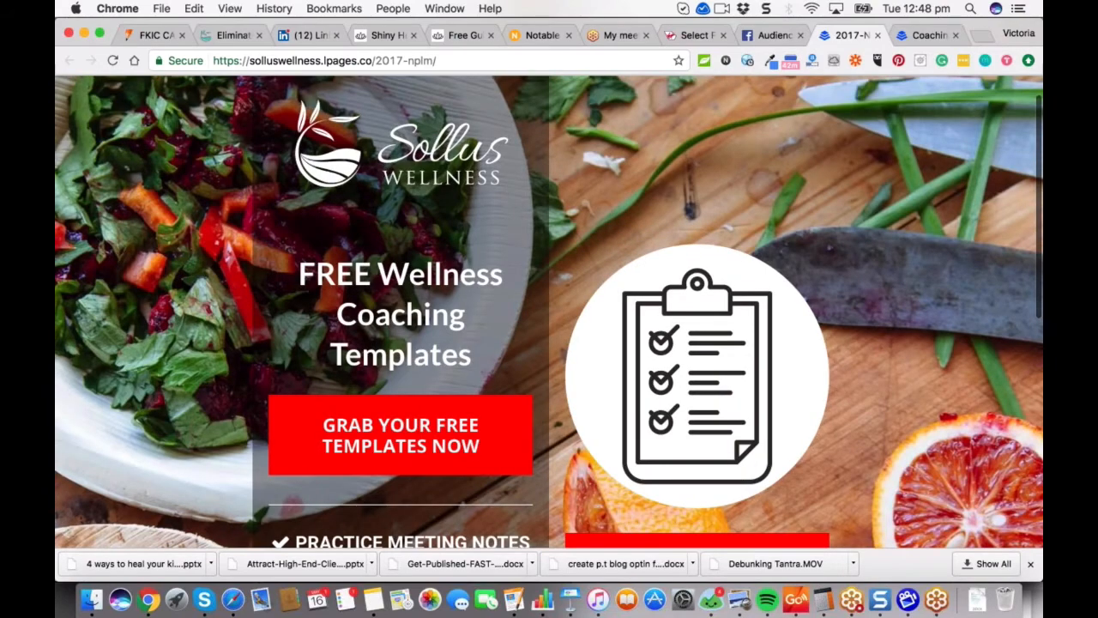
pyautogui.scroll(-2, 549, 313)
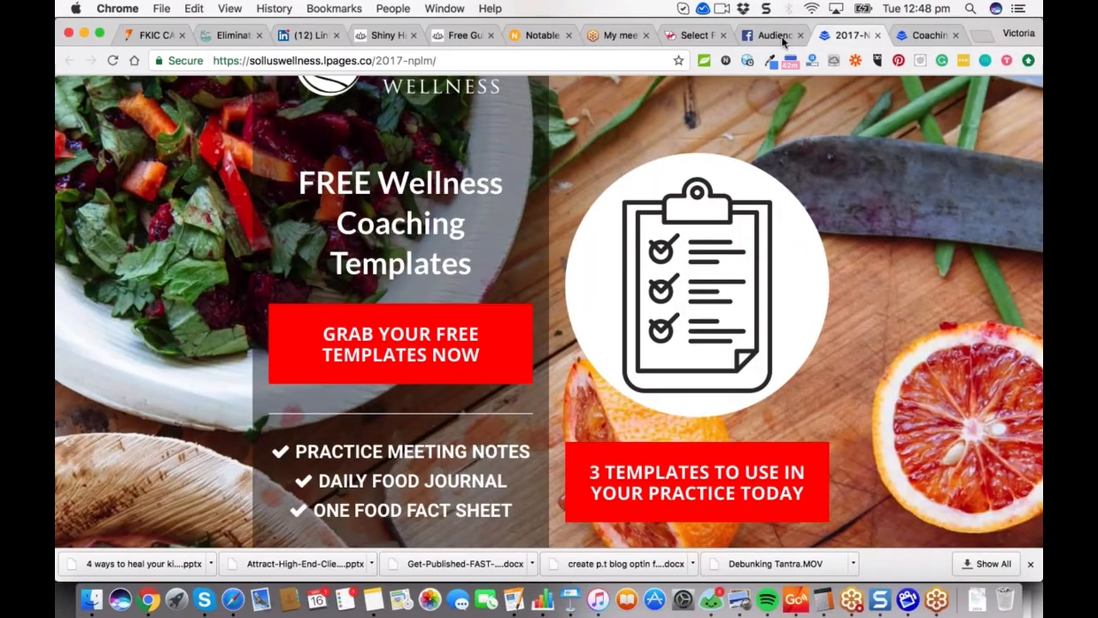
# Switch to Facebook Audience Insights, add Canada and United States as audience locations, and set the minimum age to 24.
pyautogui.click(781, 36)
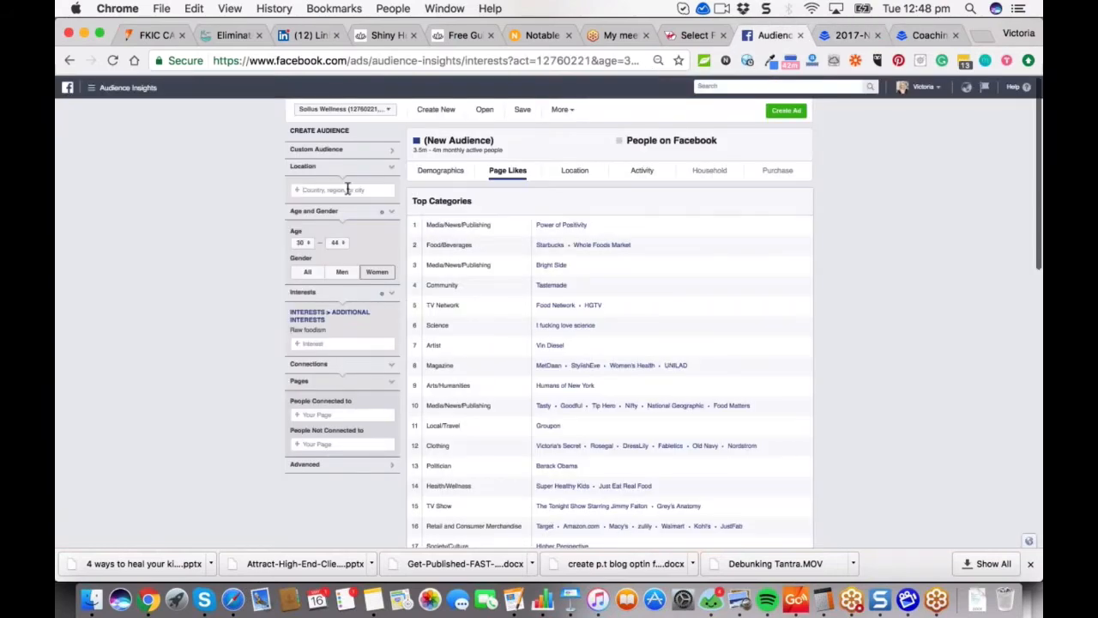
pyautogui.write('Canada')
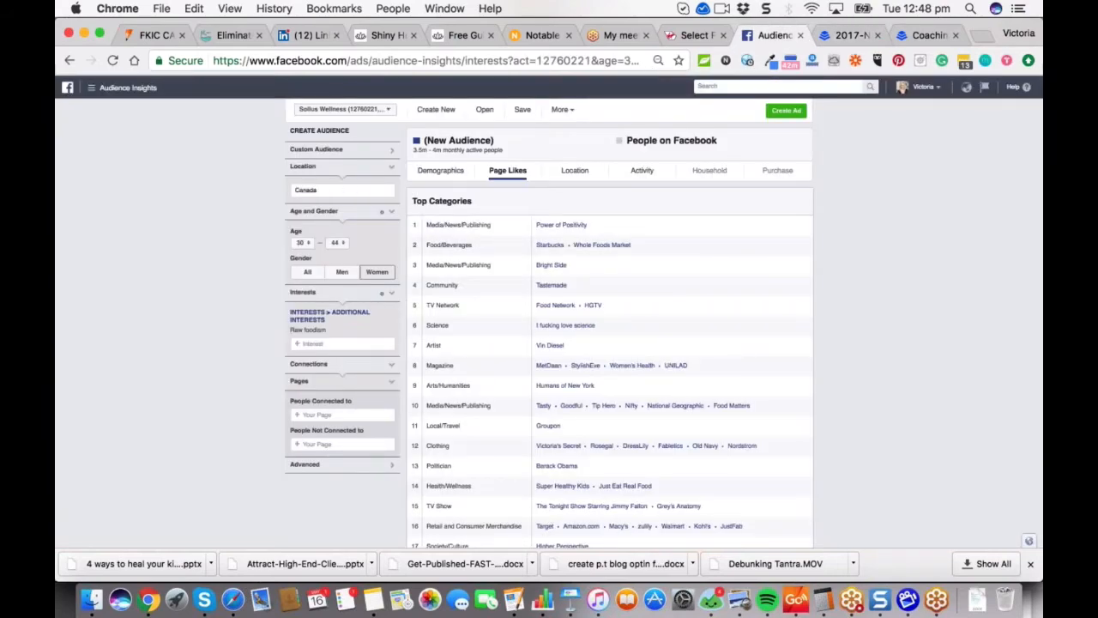
pyautogui.press('Return')
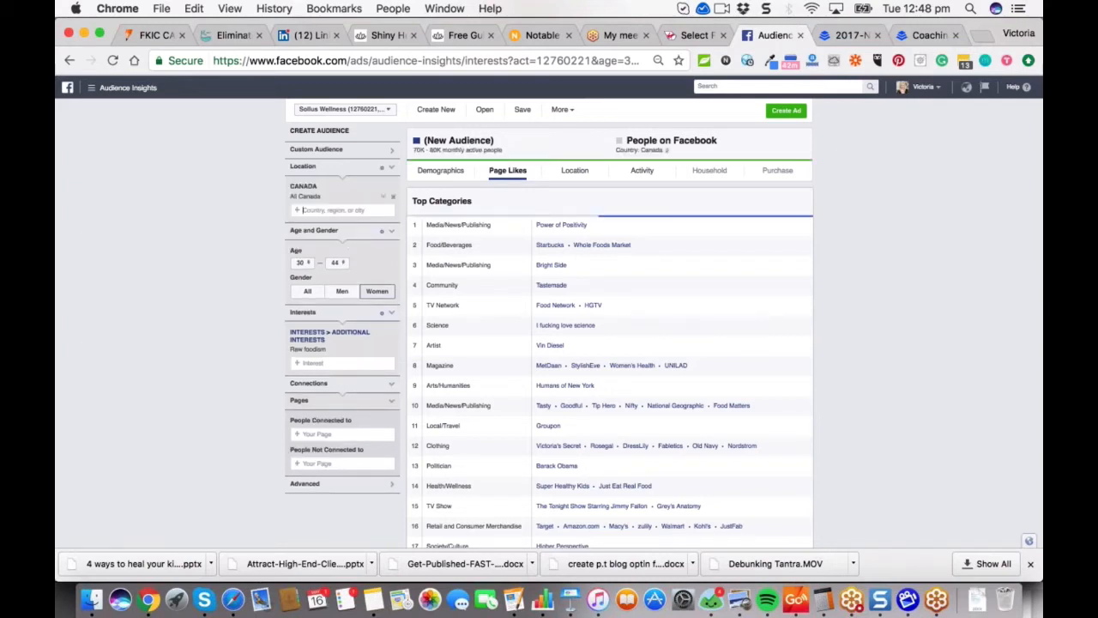
pyautogui.write('United States')
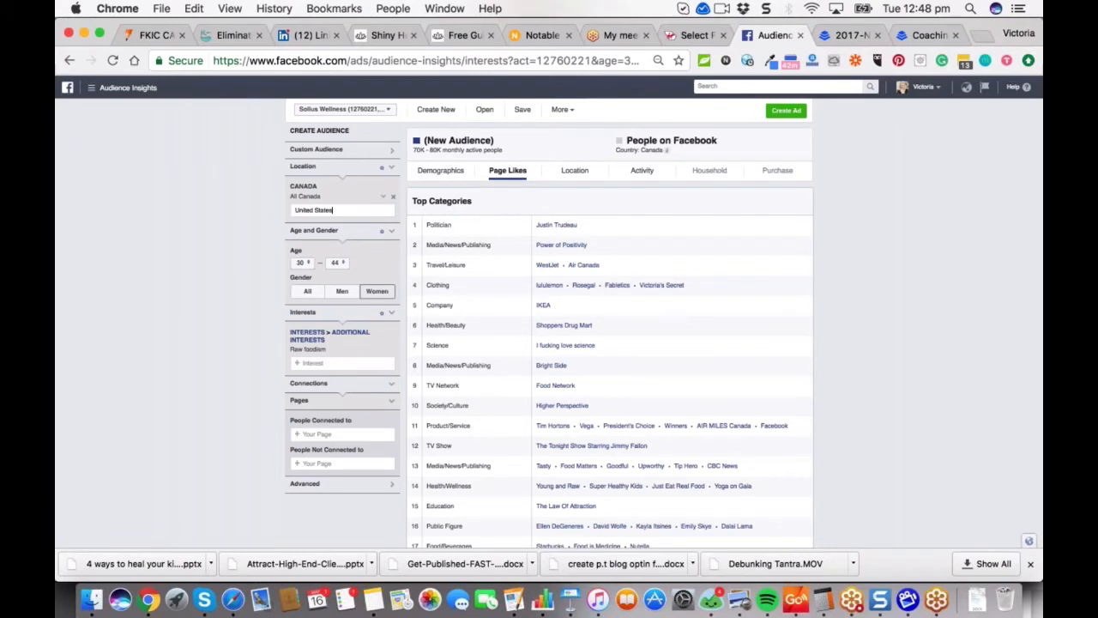
pyautogui.press('Return')
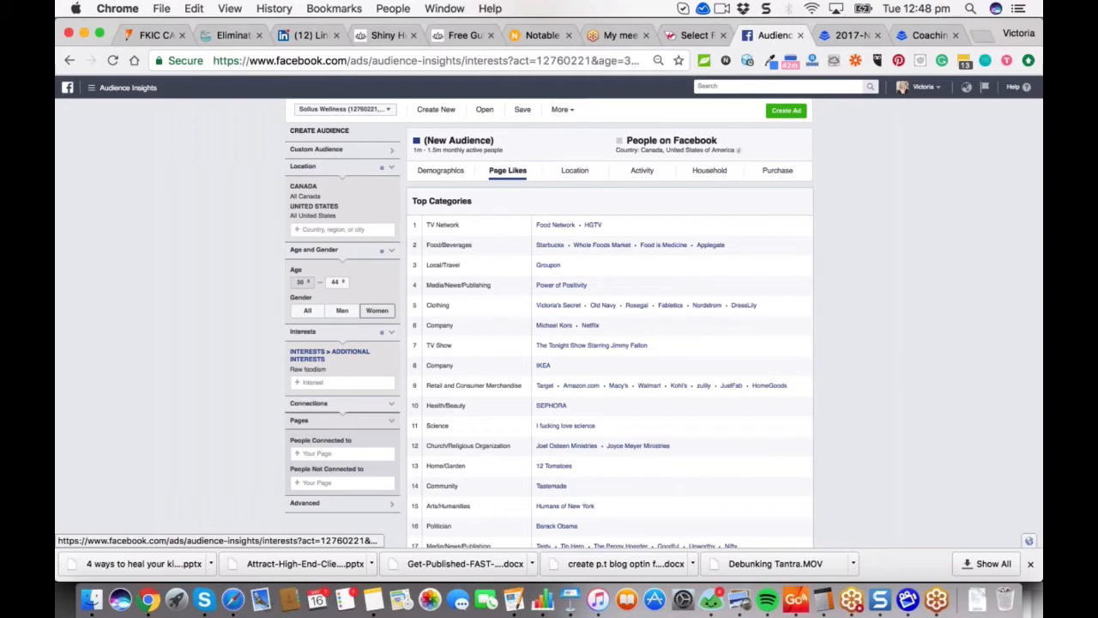
pyautogui.click(301, 282)
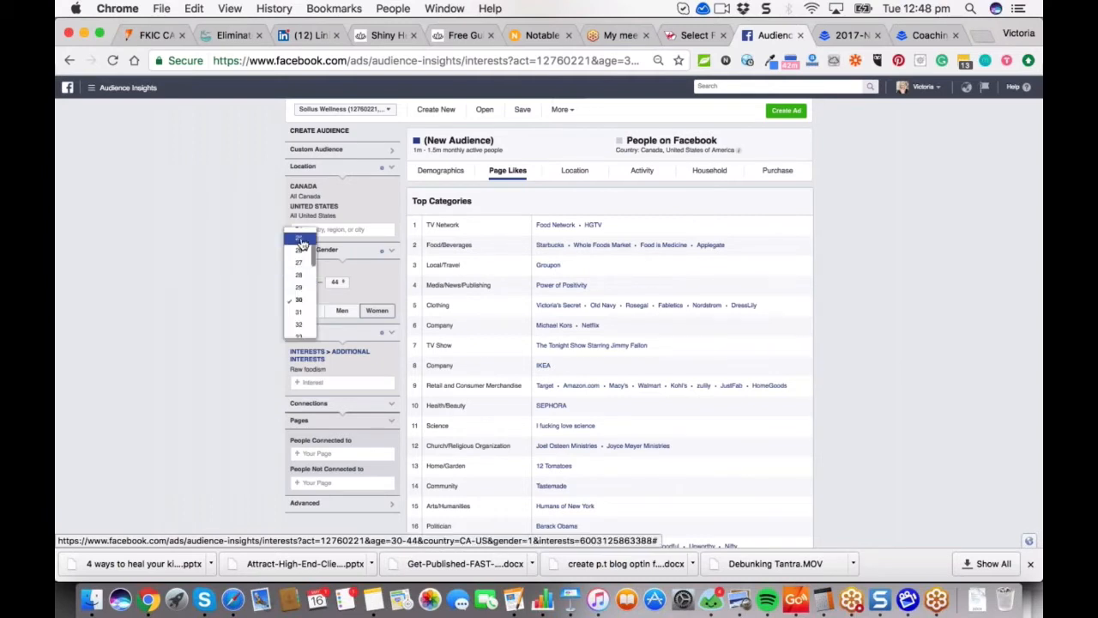
pyautogui.click(300, 240)
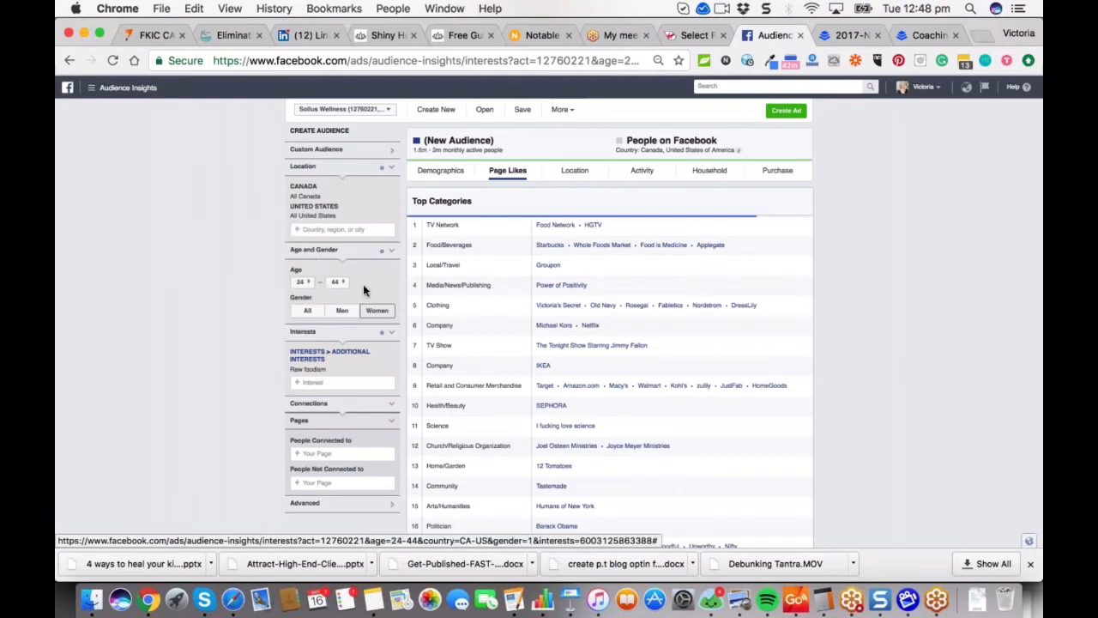
# Replace the audience's Raw foodism interest with Health coaching, searching for it as "wellness coaching".
pyautogui.scroll(-2, 362, 284)
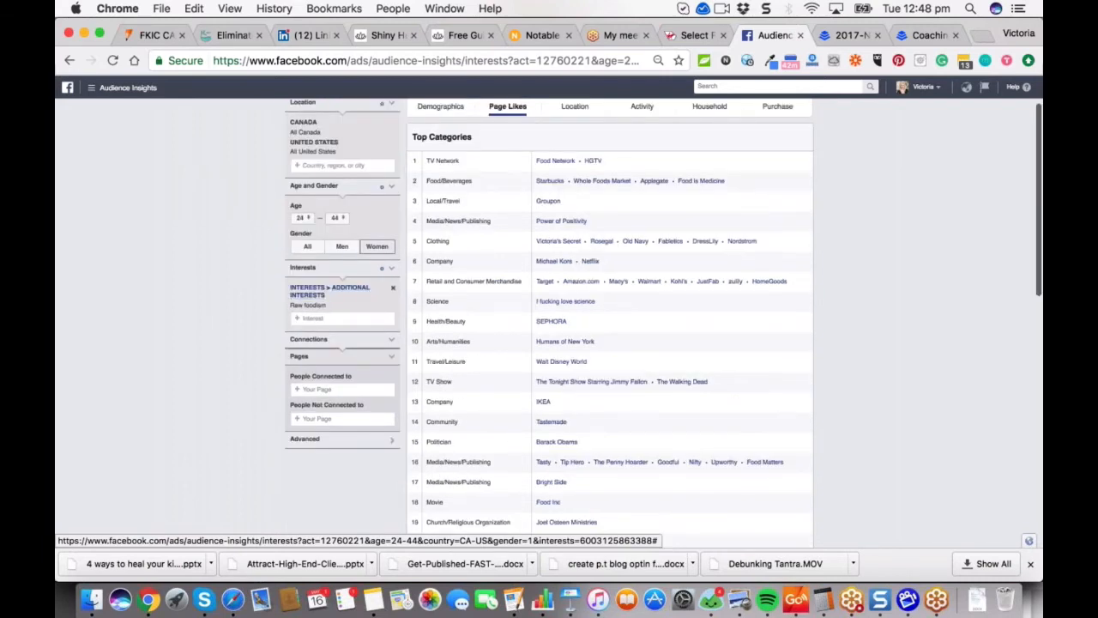
pyautogui.click(393, 288)
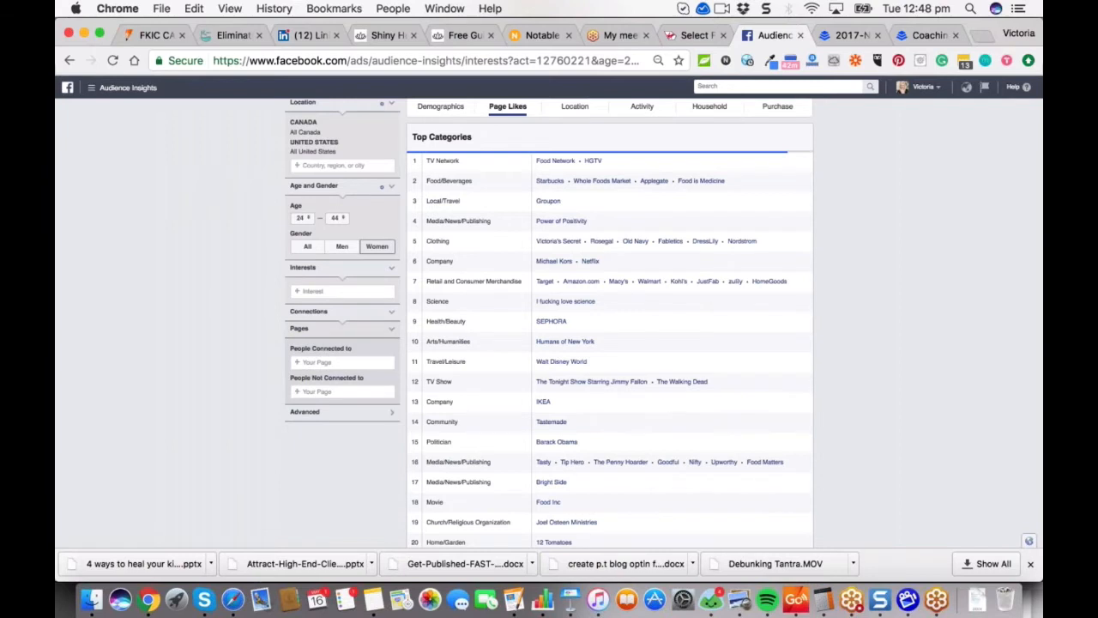
pyautogui.click(343, 291)
pyautogui.write('Ni')
pyautogui.press('BackSpace')
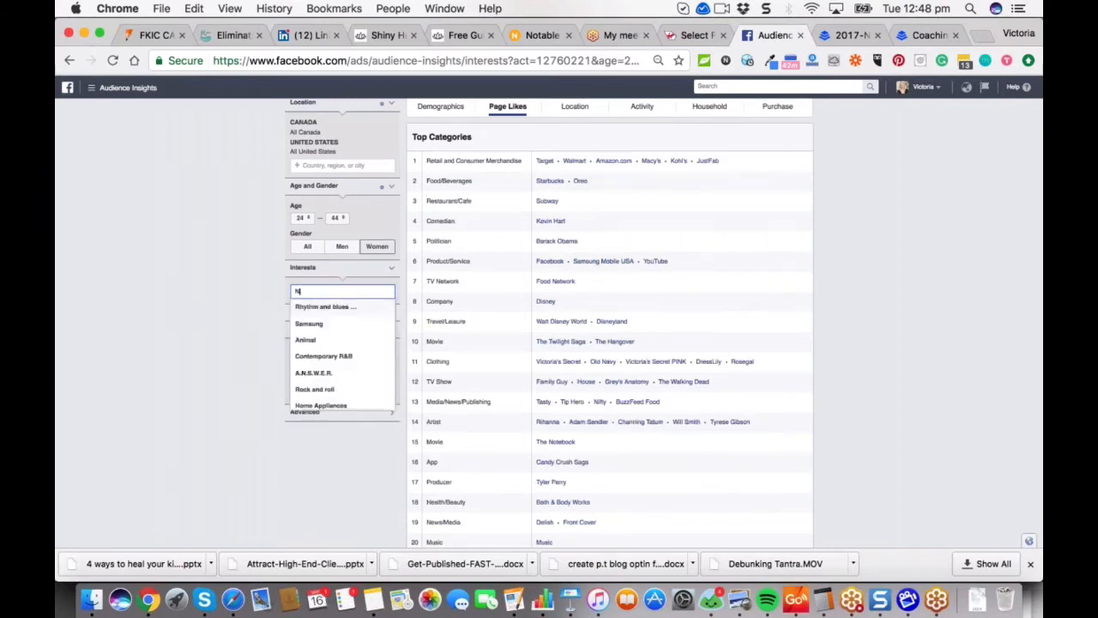
pyautogui.write('i')
pyautogui.press('BackSpace')
pyautogui.press('BackSpace')
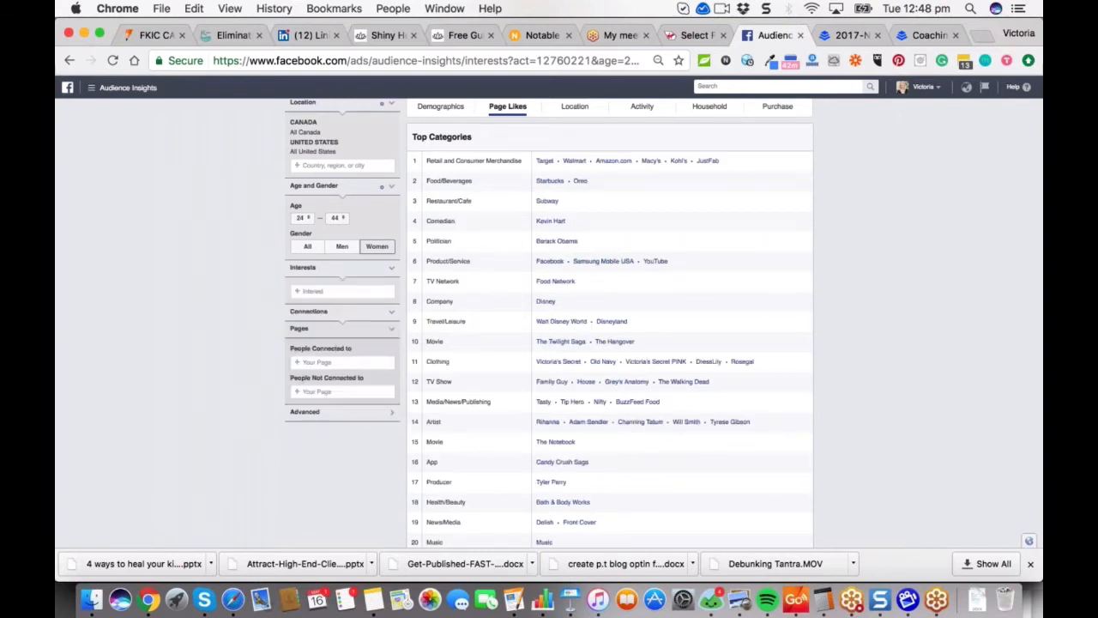
pyautogui.write('wellness coaching')
pyautogui.press('Return')
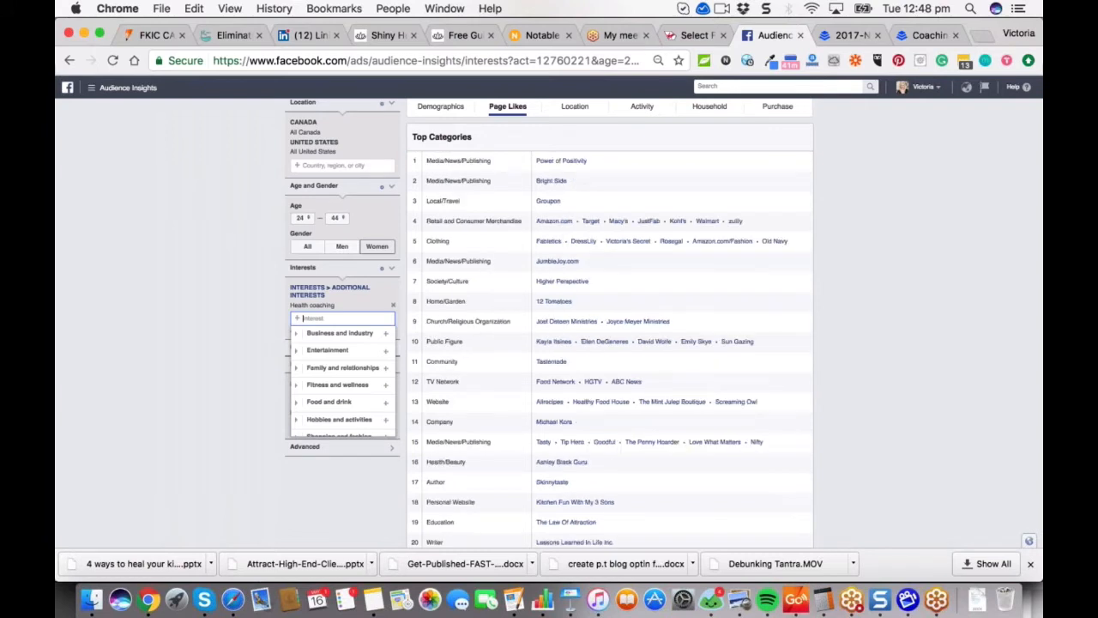
# Browse the Business and industry interests and add Nutritionist as a second interest alongside Health coaching.
pyautogui.click(298, 334)
pyautogui.scroll(-1, 339, 367)
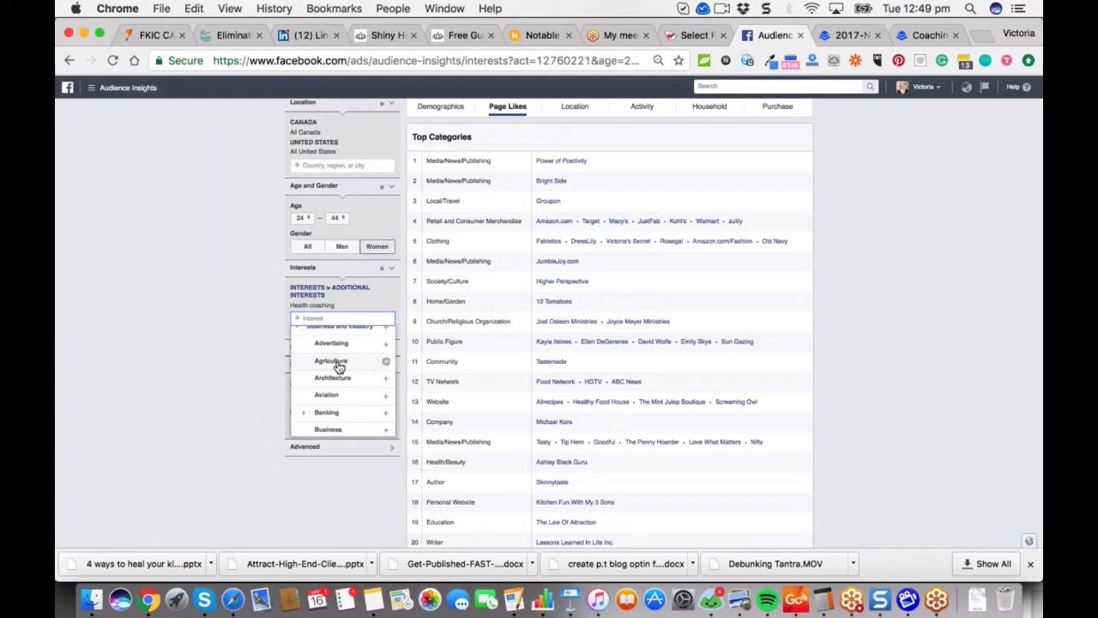
pyautogui.scroll(-5, 341, 361)
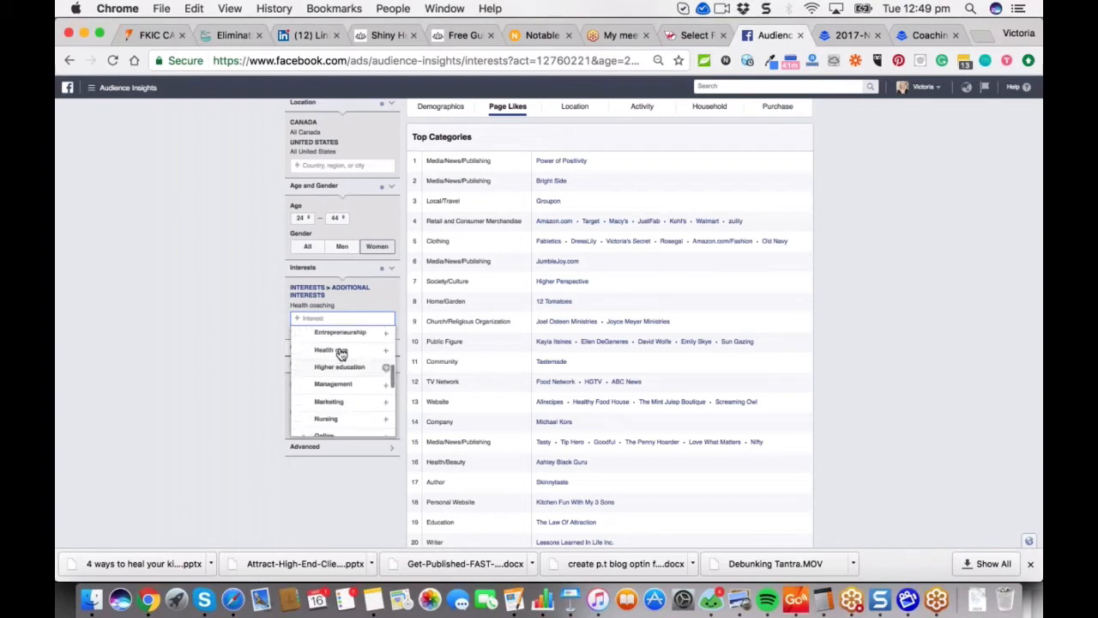
pyautogui.scroll(-5, 341, 353)
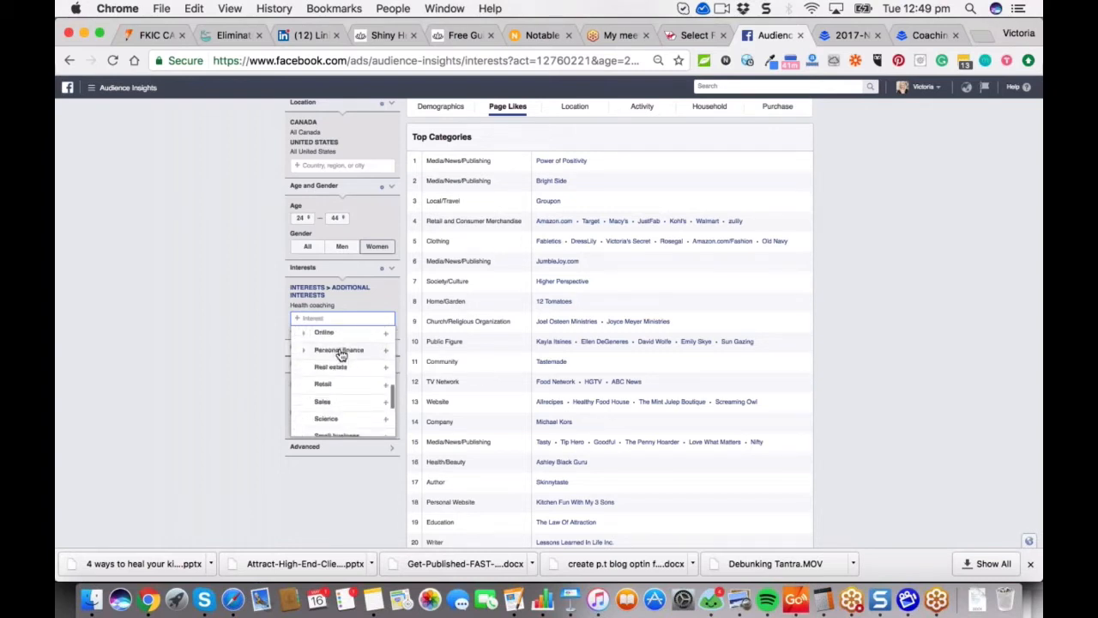
pyautogui.scroll(-3, 342, 355)
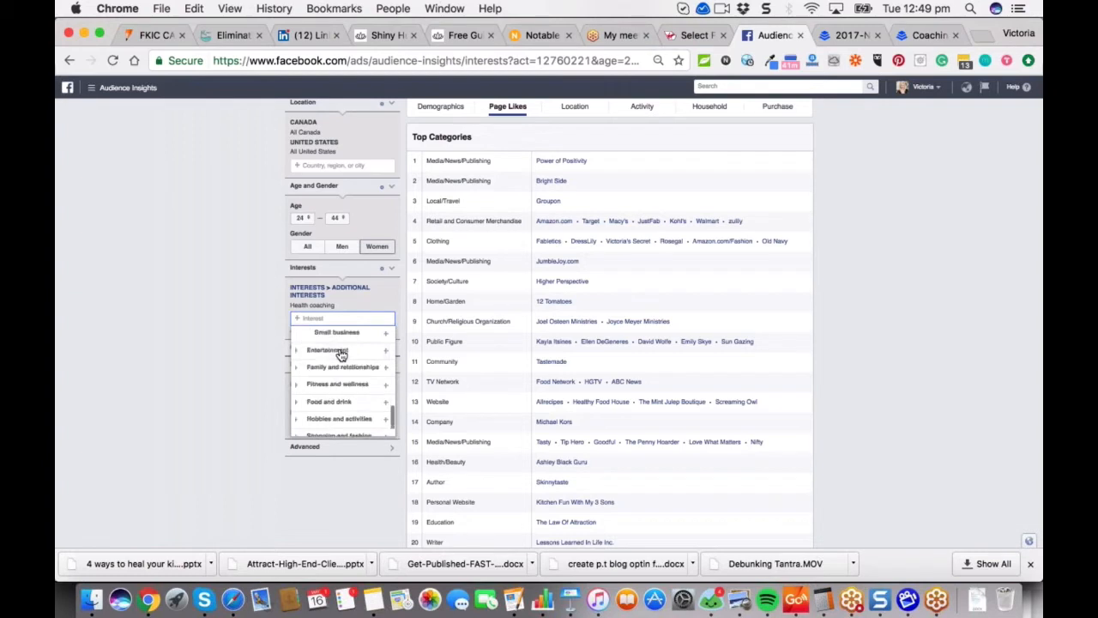
pyautogui.scroll(-1, 342, 354)
pyautogui.write('nu')
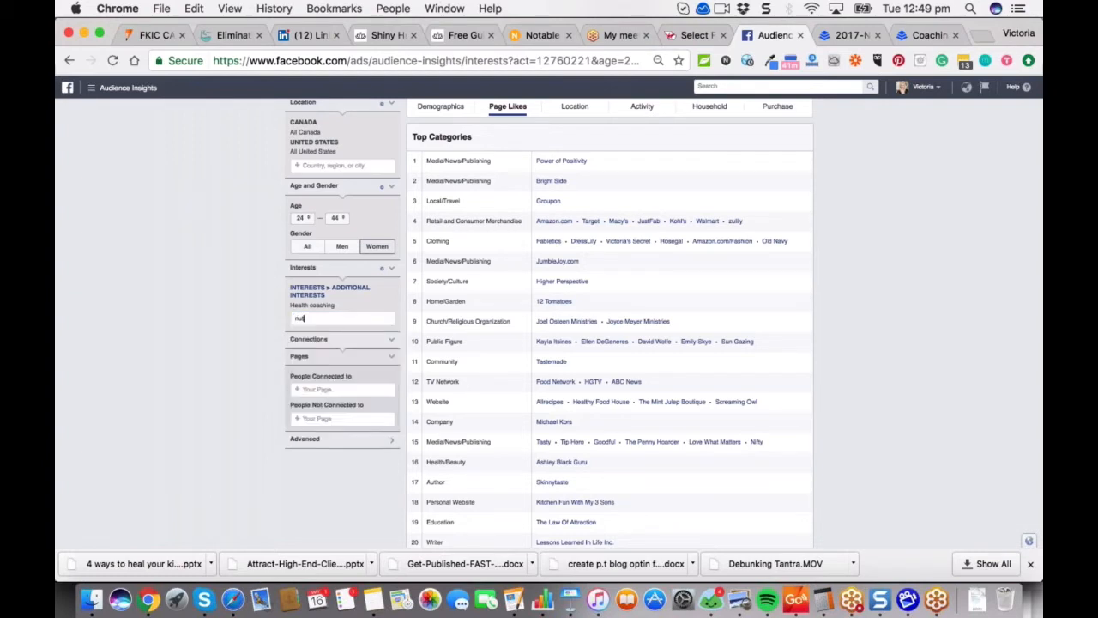
pyautogui.write('tro')
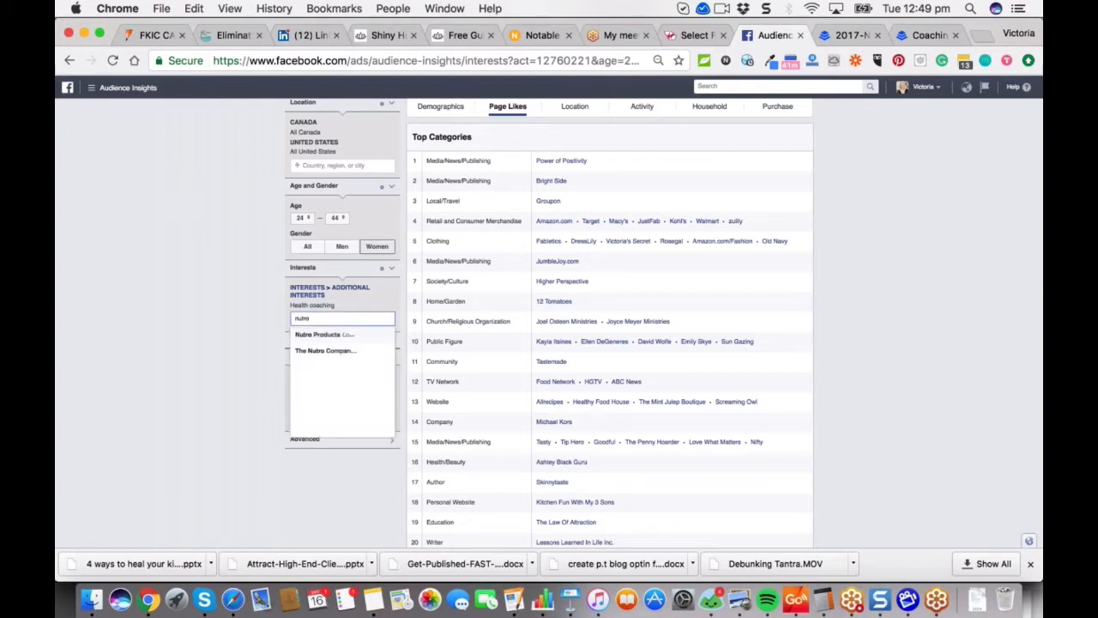
pyautogui.press('BackSpace')
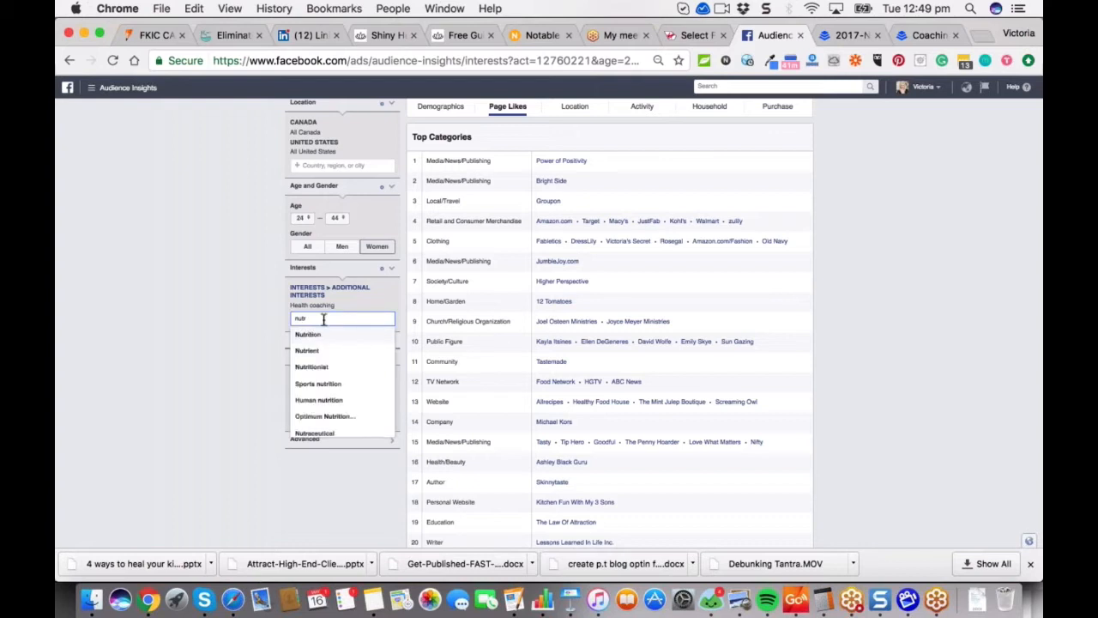
pyautogui.click(331, 367)
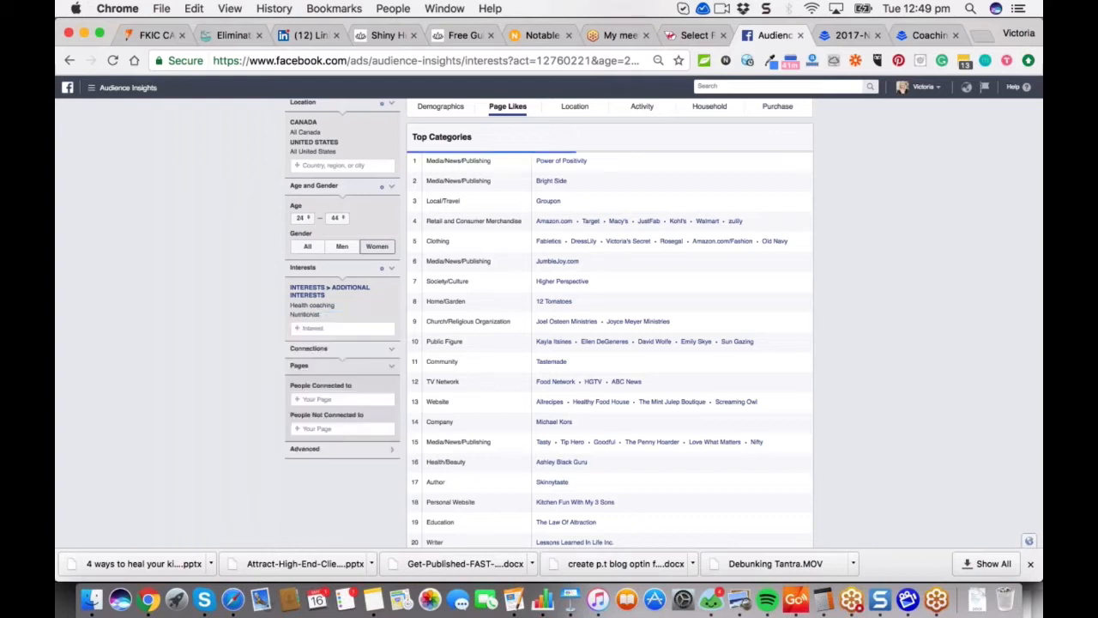
pyautogui.click(249, 324)
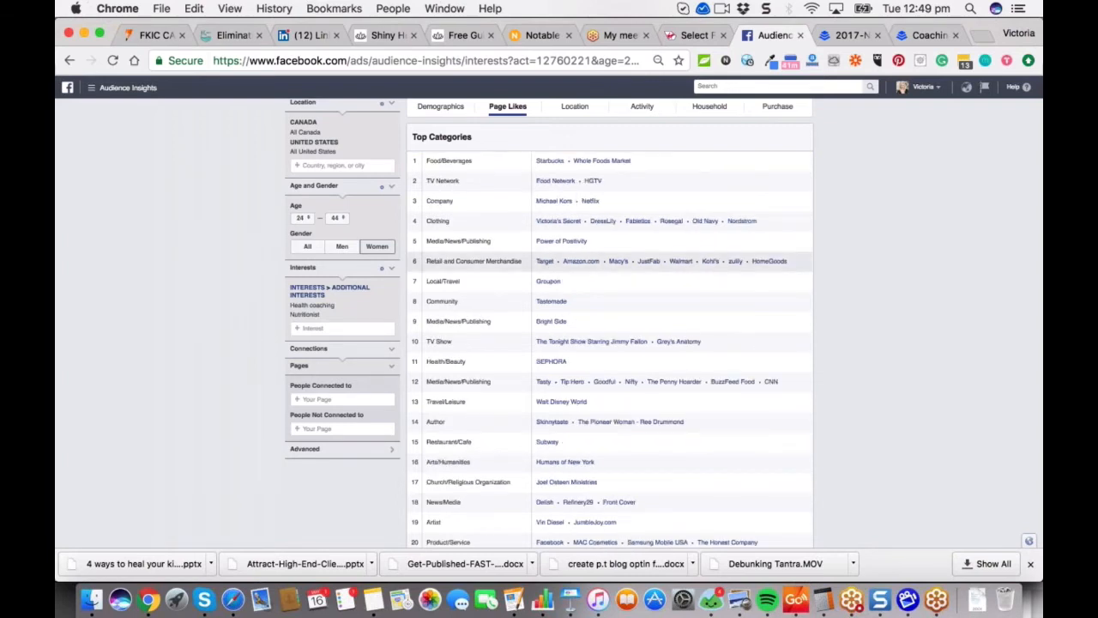
# Examine the audience's demographics, covering the age and gender distribution and the lifestyle comparison with all Facebook users.
pyautogui.click(442, 107)
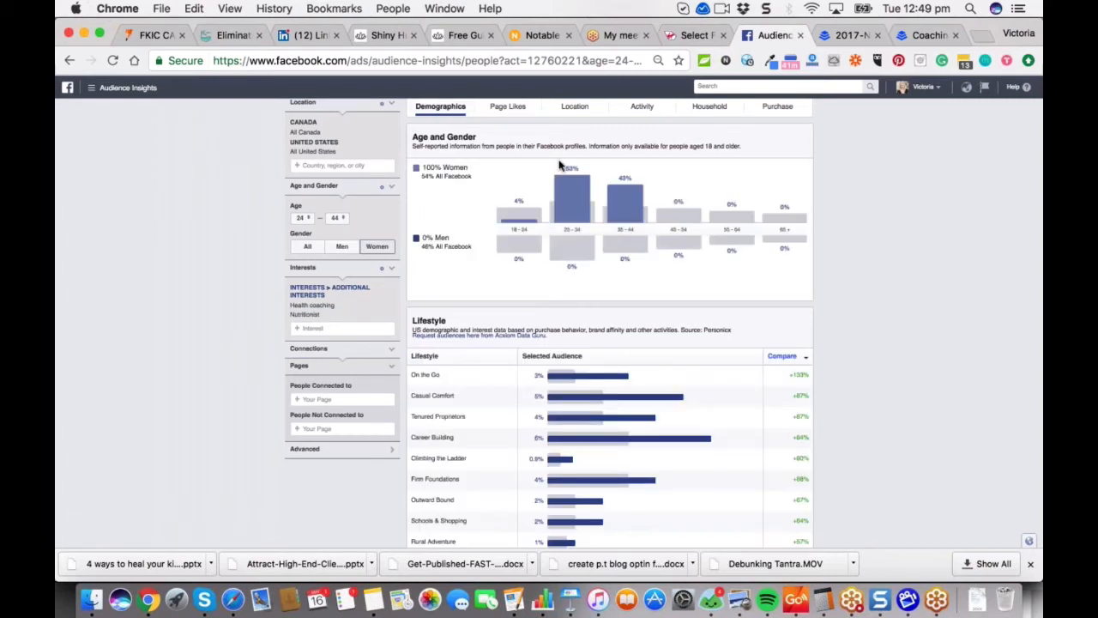
pyautogui.moveTo(599, 182)
pyautogui.moveTo(590, 256)
pyautogui.moveTo(630, 251)
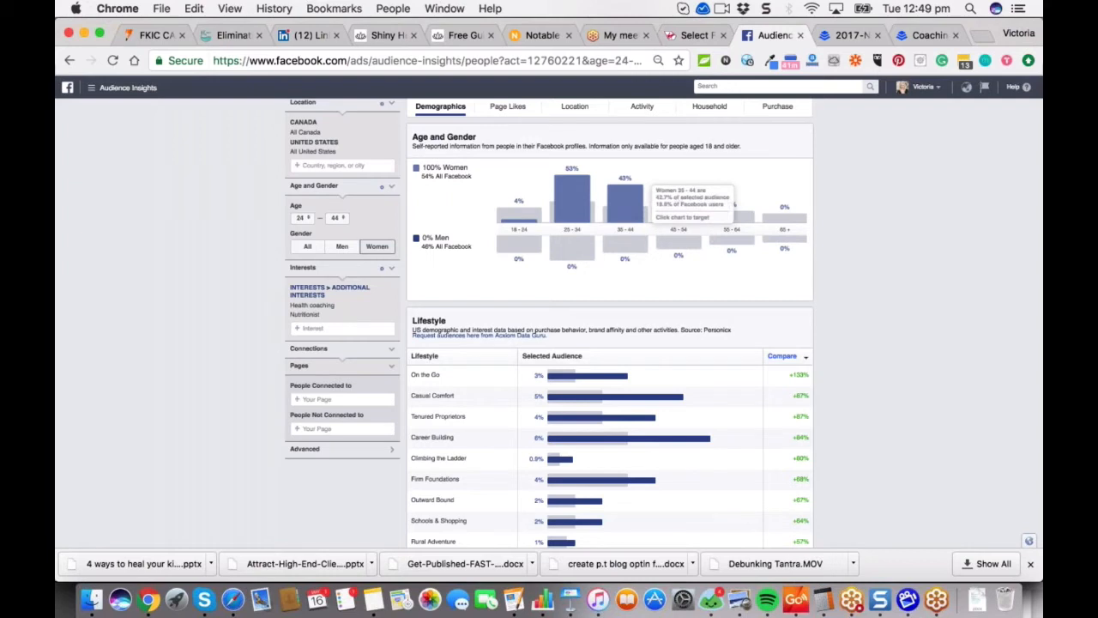
pyautogui.moveTo(575, 232)
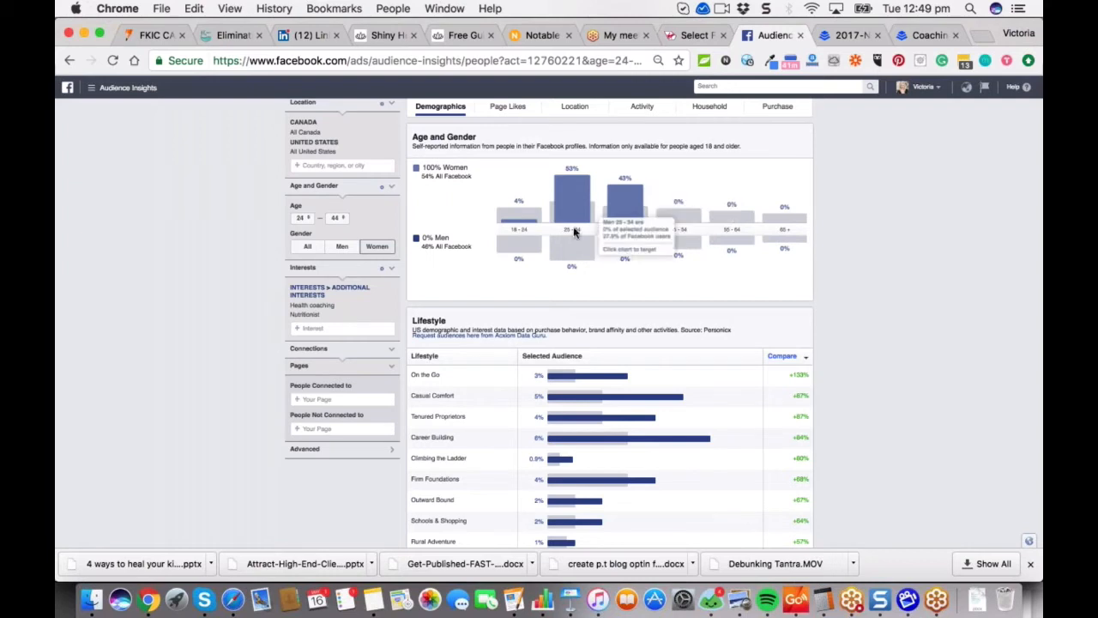
pyautogui.moveTo(519, 240)
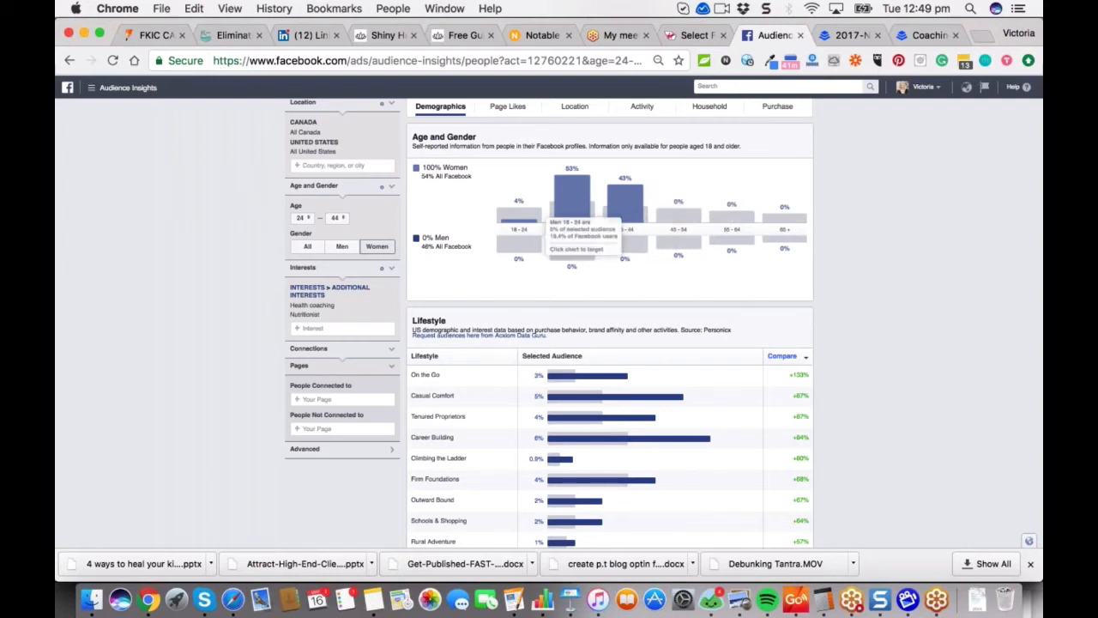
pyautogui.scroll(-2, 609, 326)
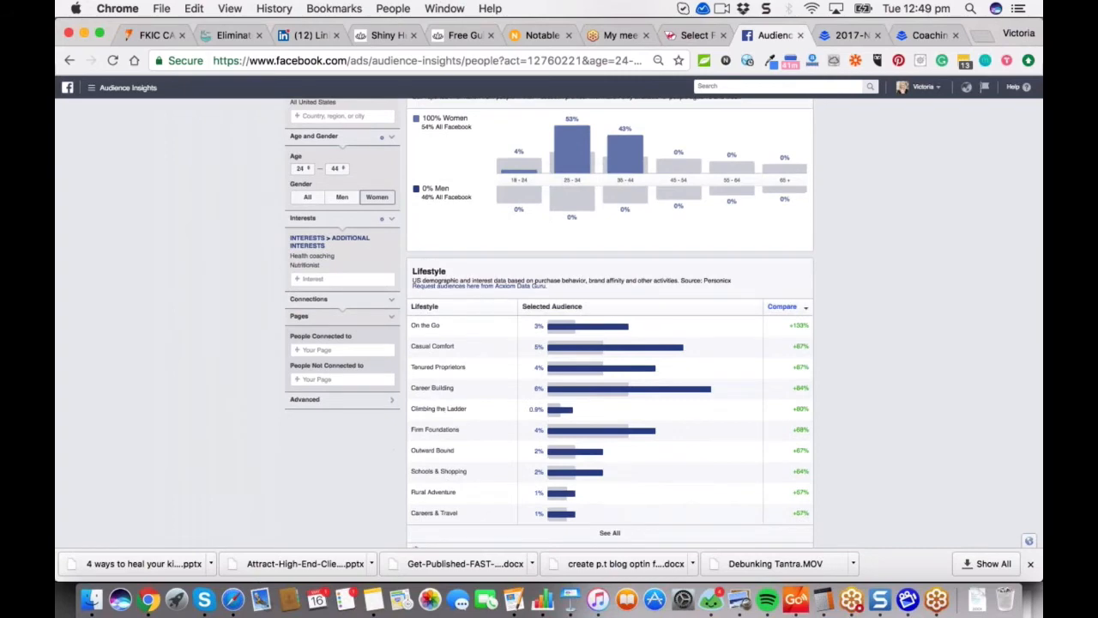
pyautogui.scroll(-1, 586, 363)
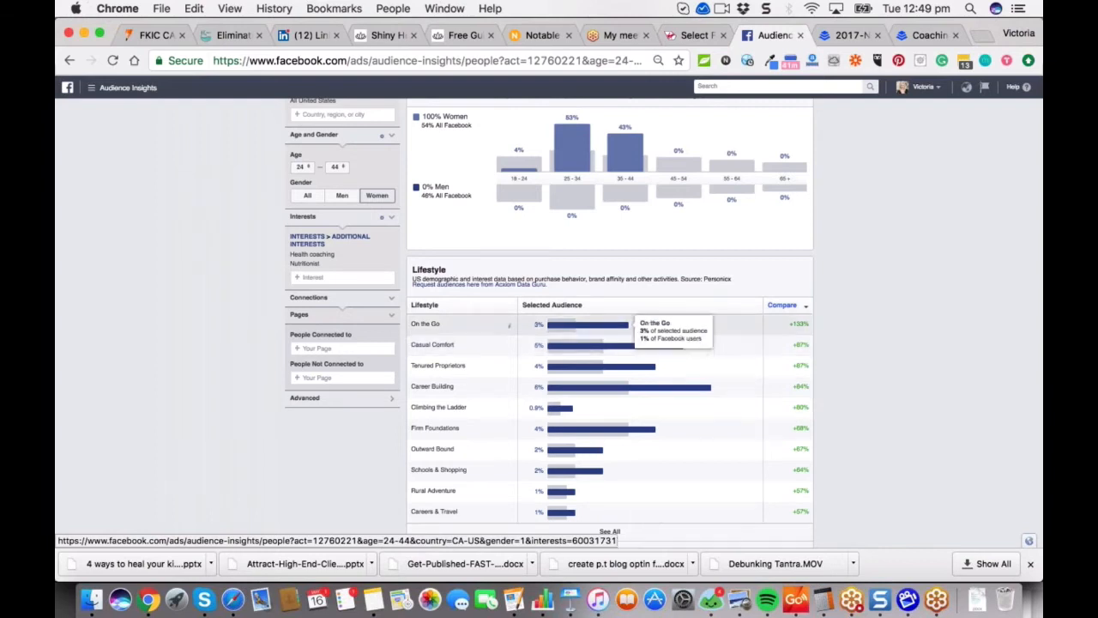
pyautogui.moveTo(794, 324)
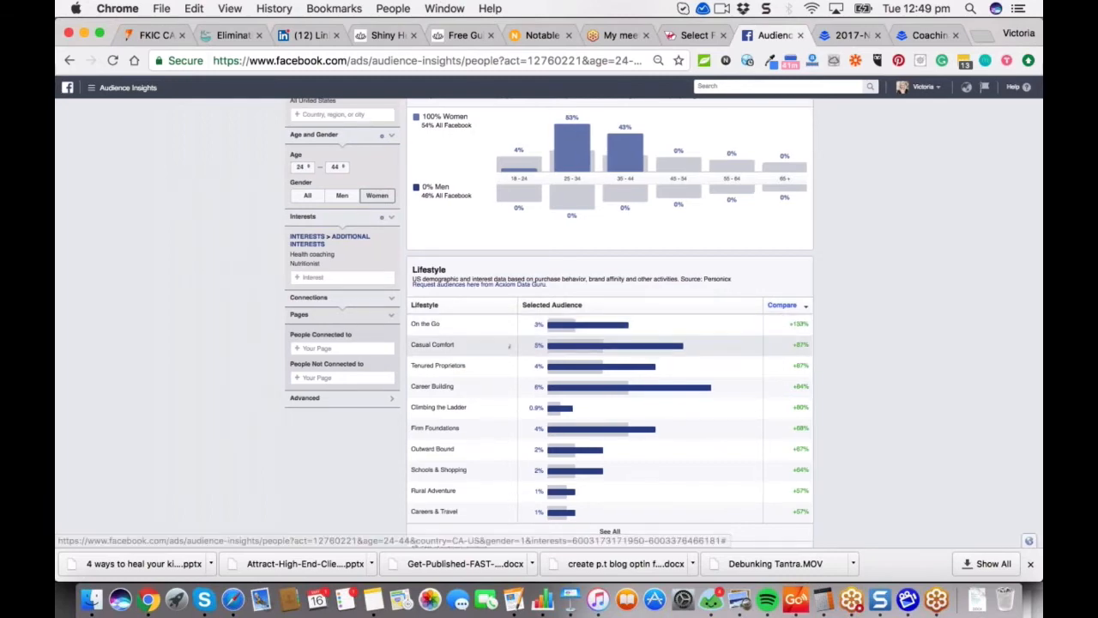
pyautogui.scroll(3, 626, 284)
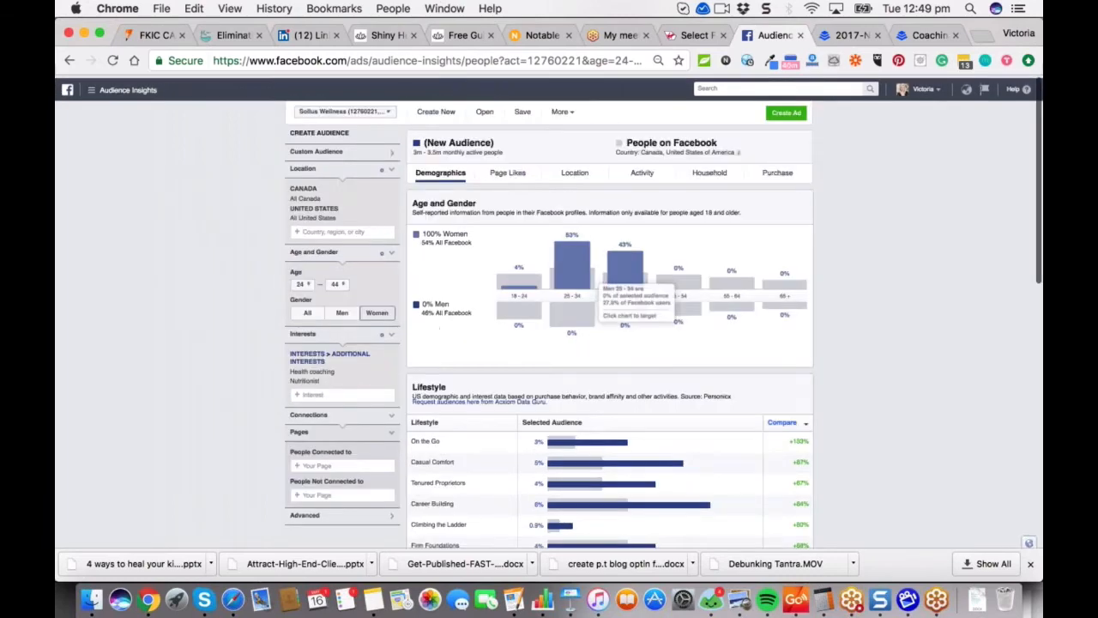
# Review the full list of top page-like categories for the health coaching and nutritionist audience.
pyautogui.click(507, 170)
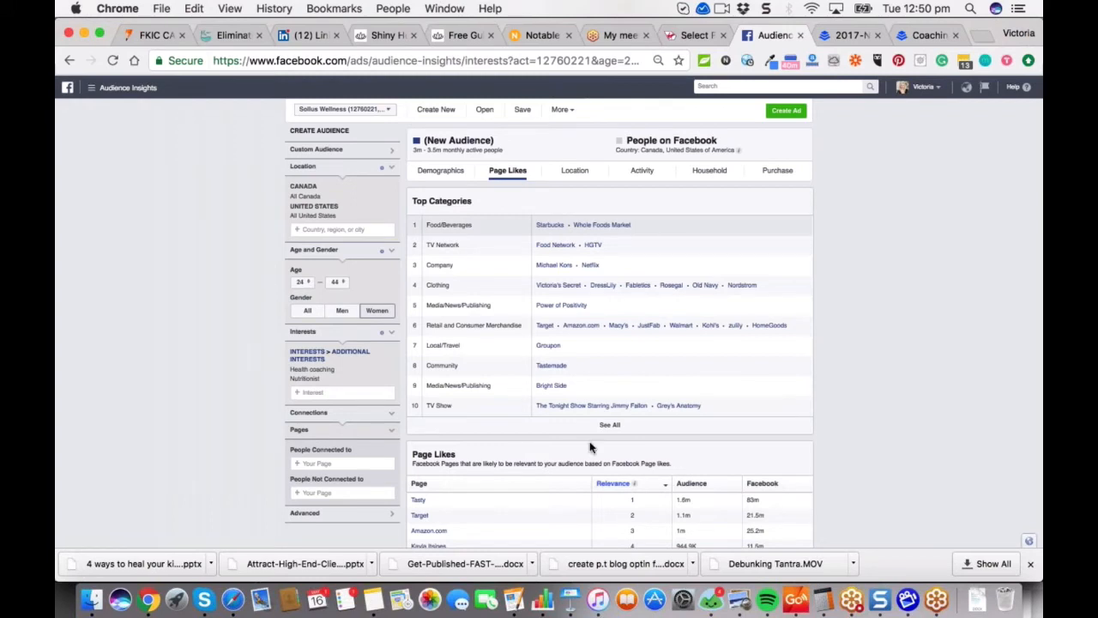
pyautogui.click(609, 425)
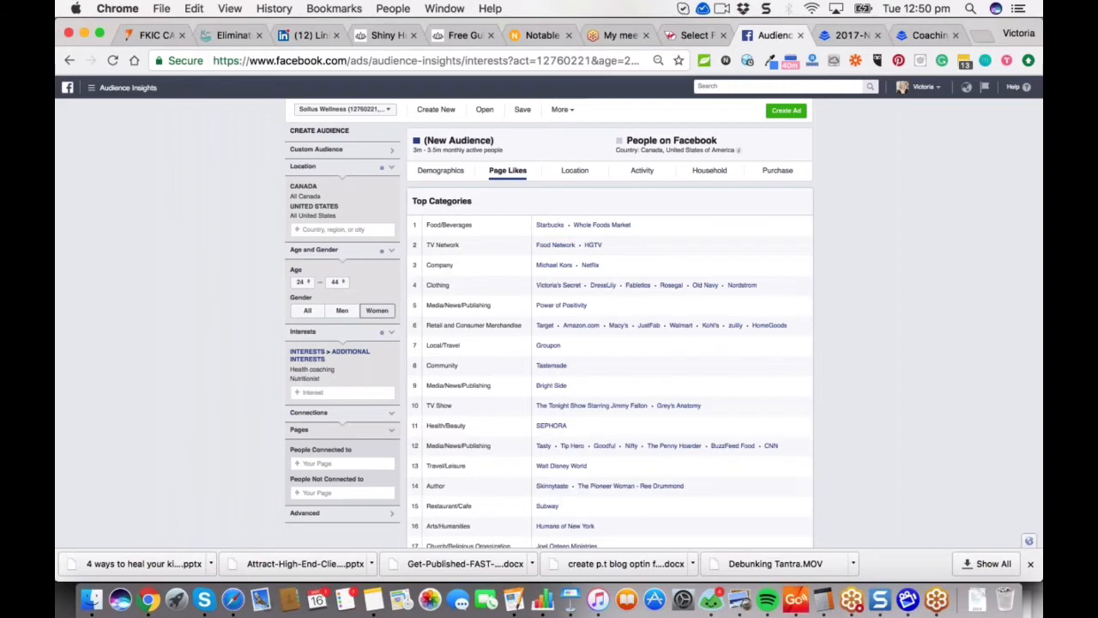
pyautogui.scroll(-3, 601, 367)
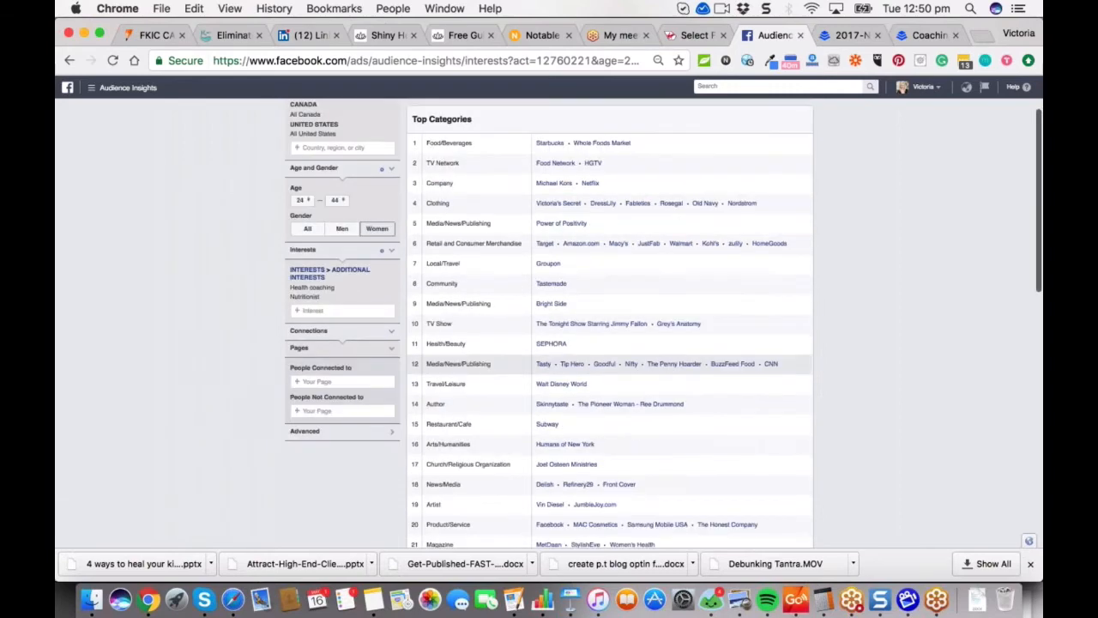
pyautogui.scroll(-2, 600, 373)
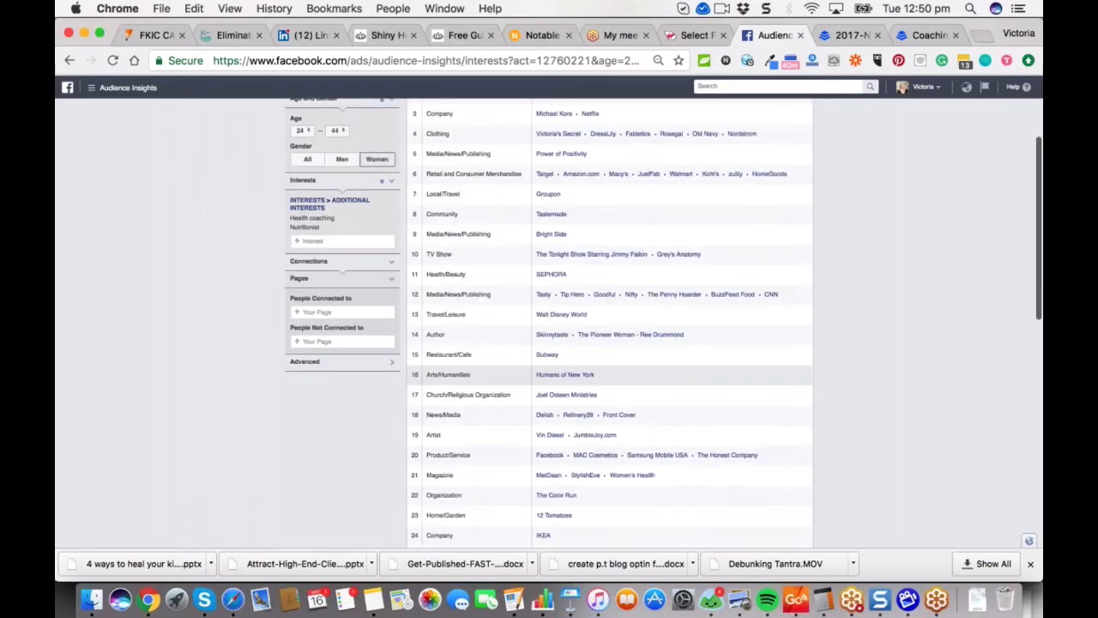
pyautogui.scroll(-2, 595, 372)
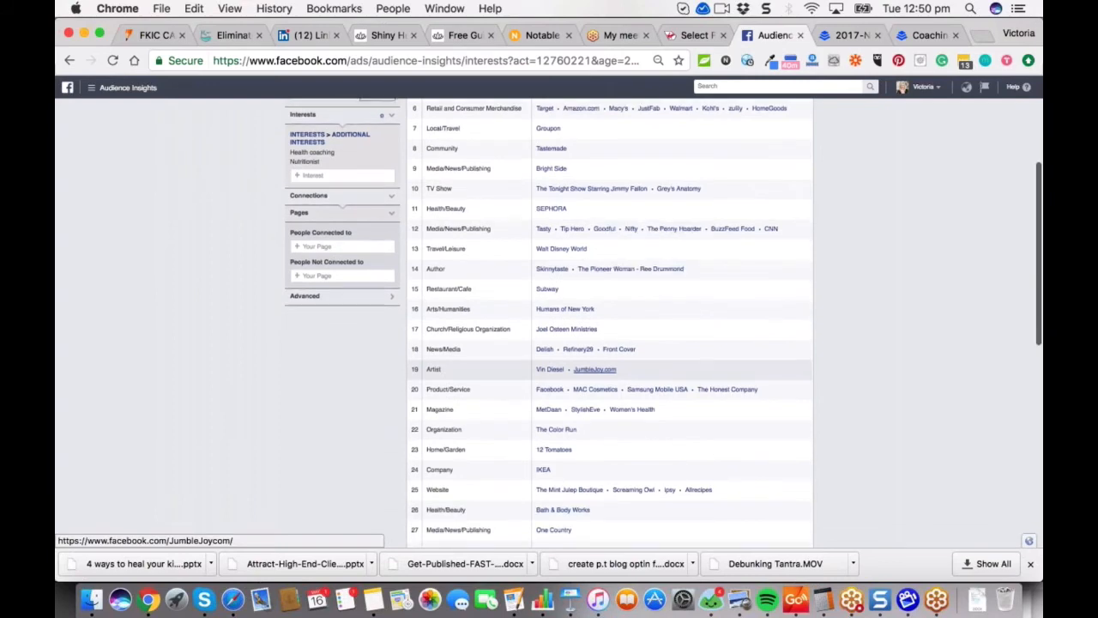
pyautogui.scroll(-3, 594, 369)
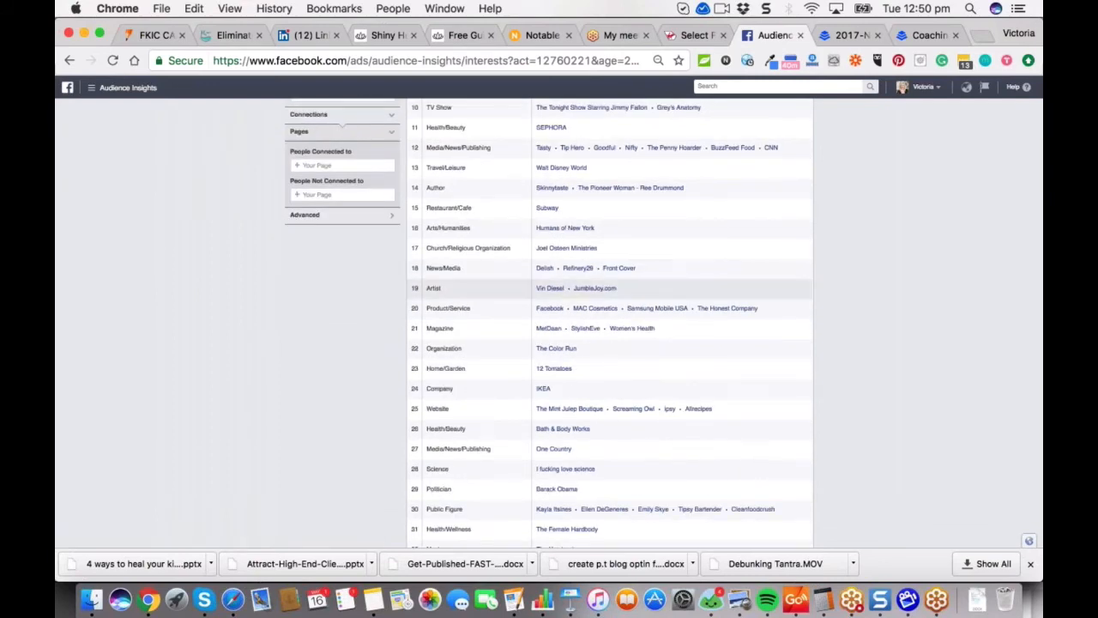
# Read the remaining top page-like categories down to the end of the expanded list.
pyautogui.scroll(-2, 594, 286)
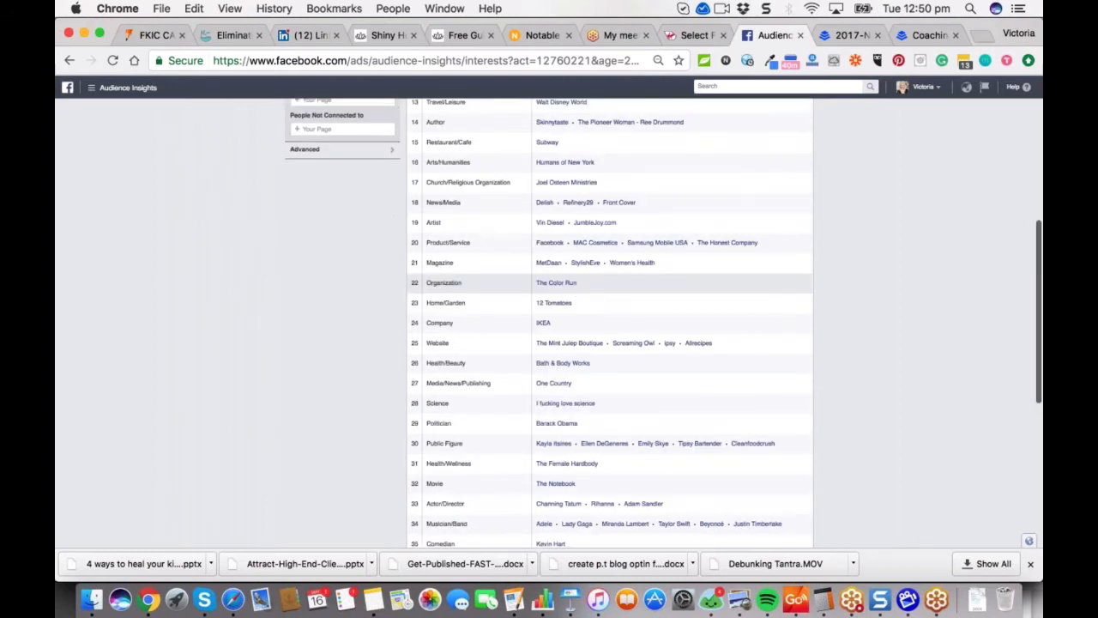
pyautogui.scroll(-2, 594, 285)
pyautogui.scroll(-4, 595, 292)
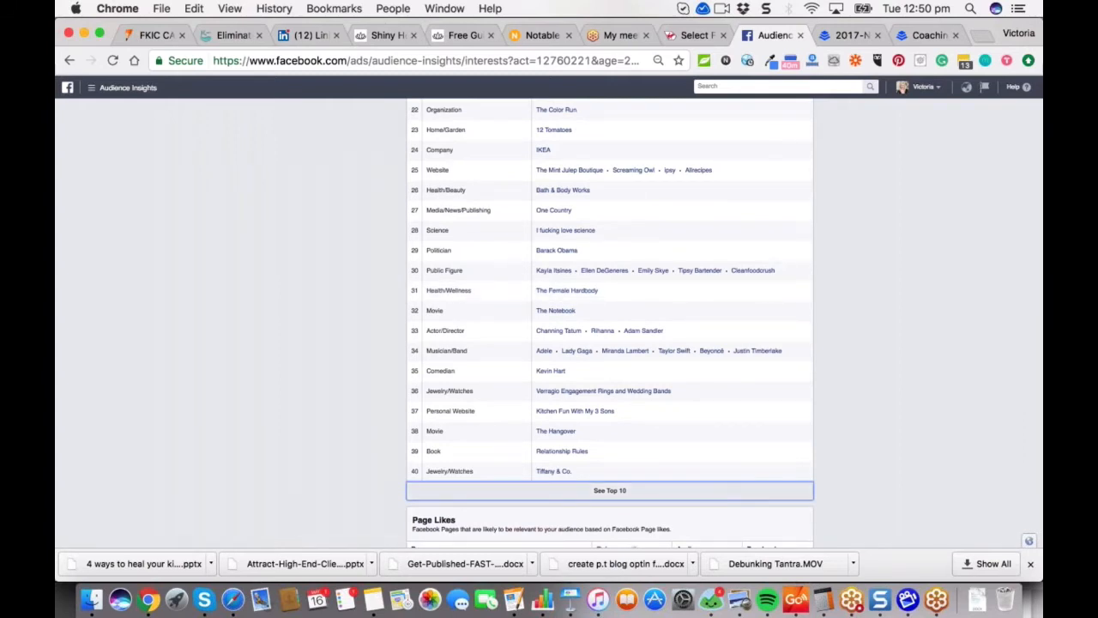
pyautogui.scroll(15, 624, 436)
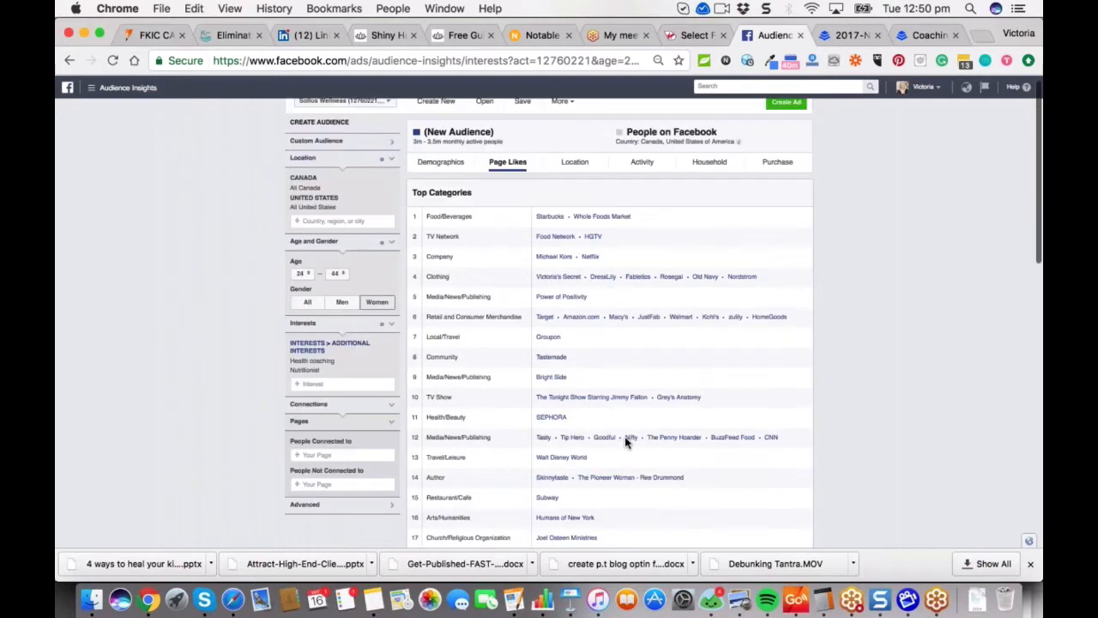
pyautogui.scroll(1, 624, 436)
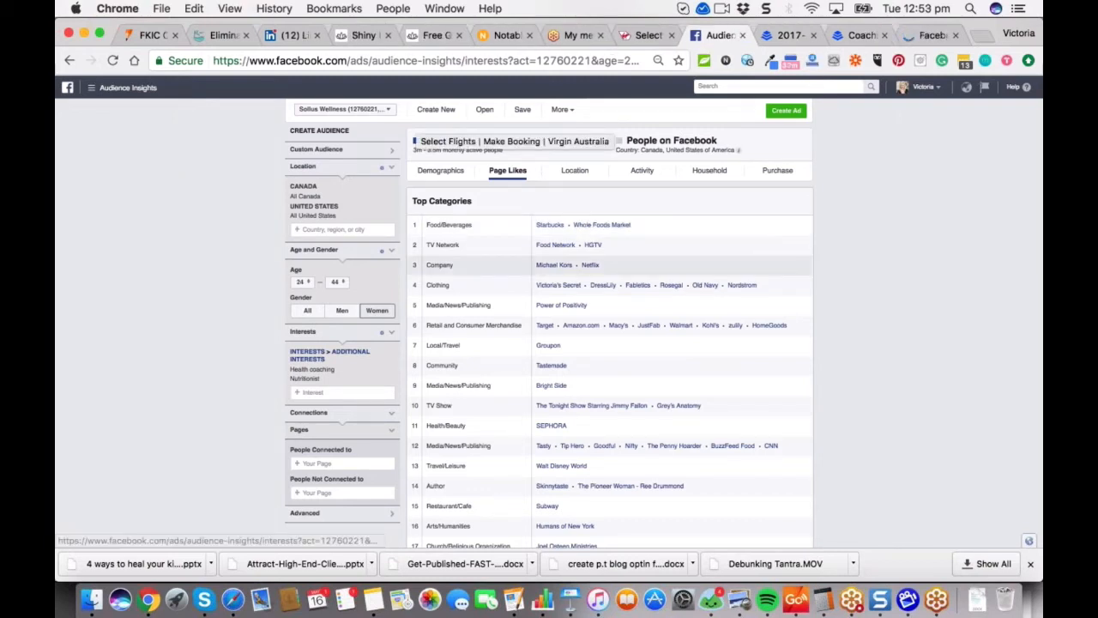
# Add the Facebook Page & Posts custom audience to the audience definition.
pyautogui.click(363, 152)
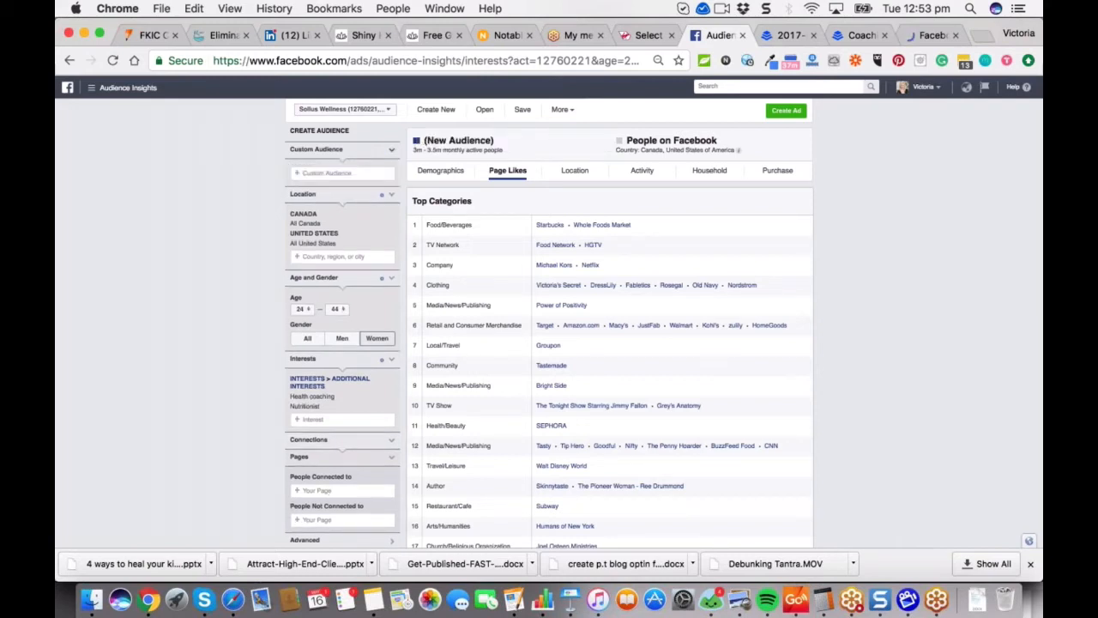
pyautogui.click(344, 173)
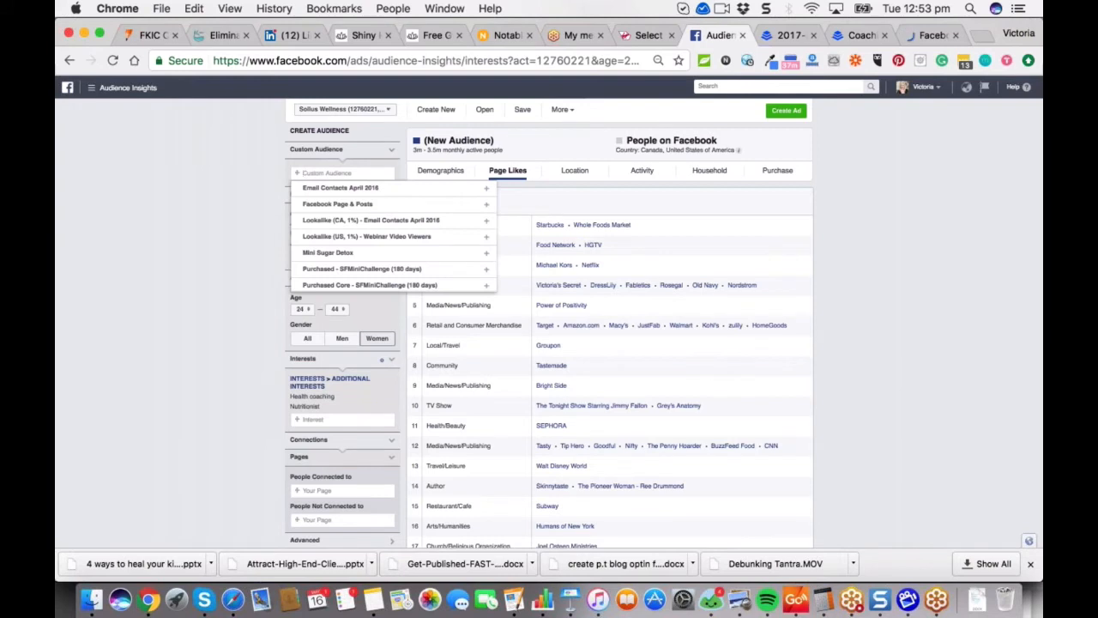
pyautogui.click(347, 209)
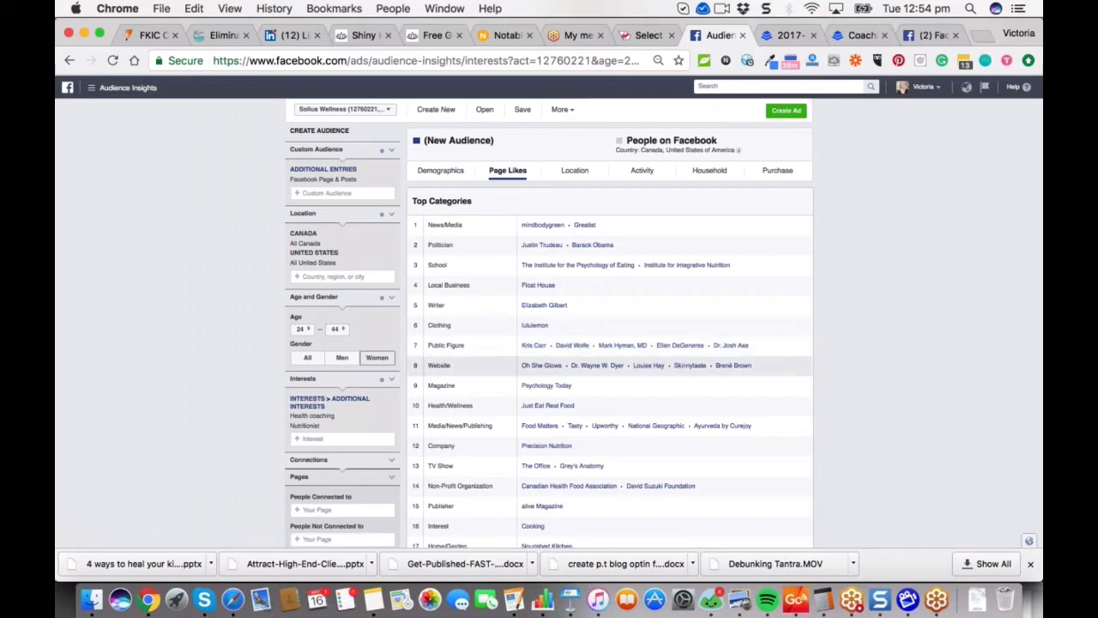
# Review all top page-like categories for the audience narrowed to Facebook Page & Posts.
pyautogui.scroll(-2, 597, 364)
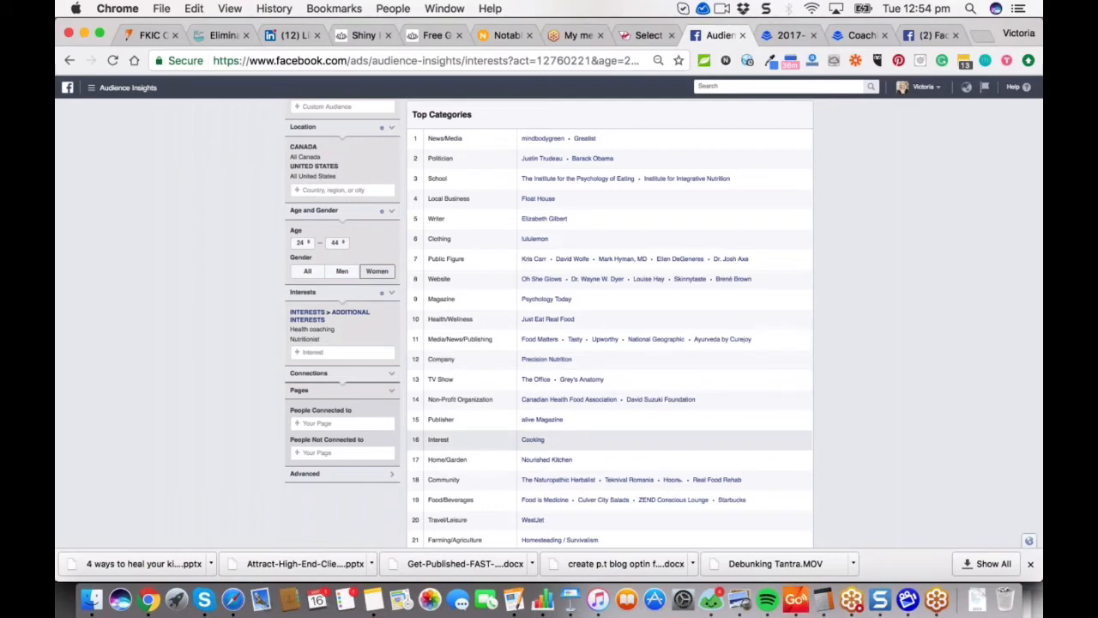
pyautogui.scroll(-3, 673, 389)
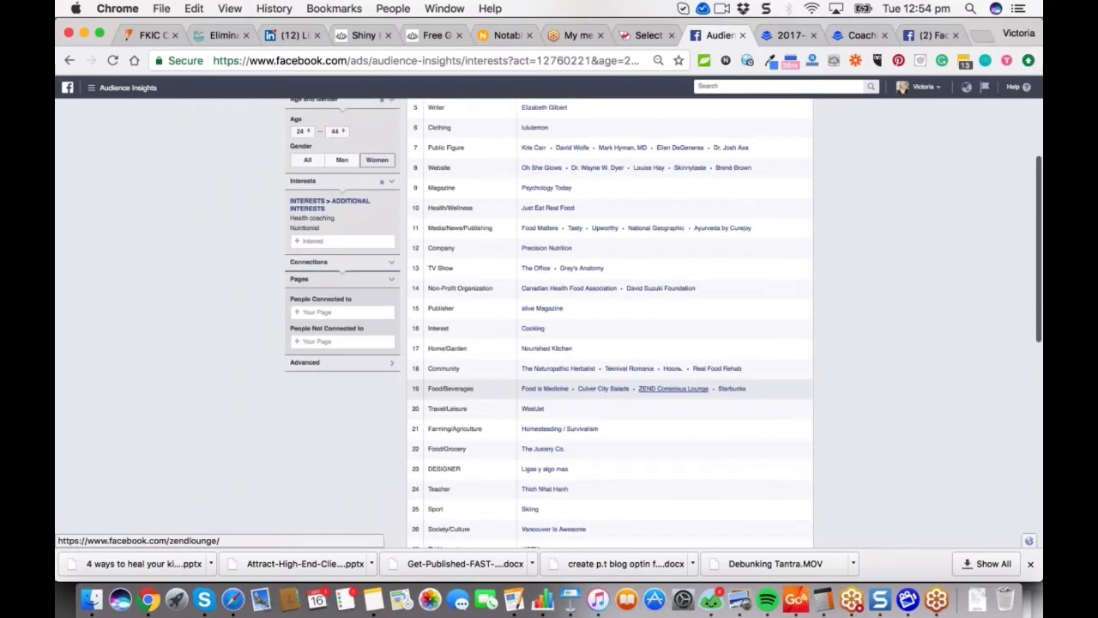
pyautogui.scroll(-4, 609, 326)
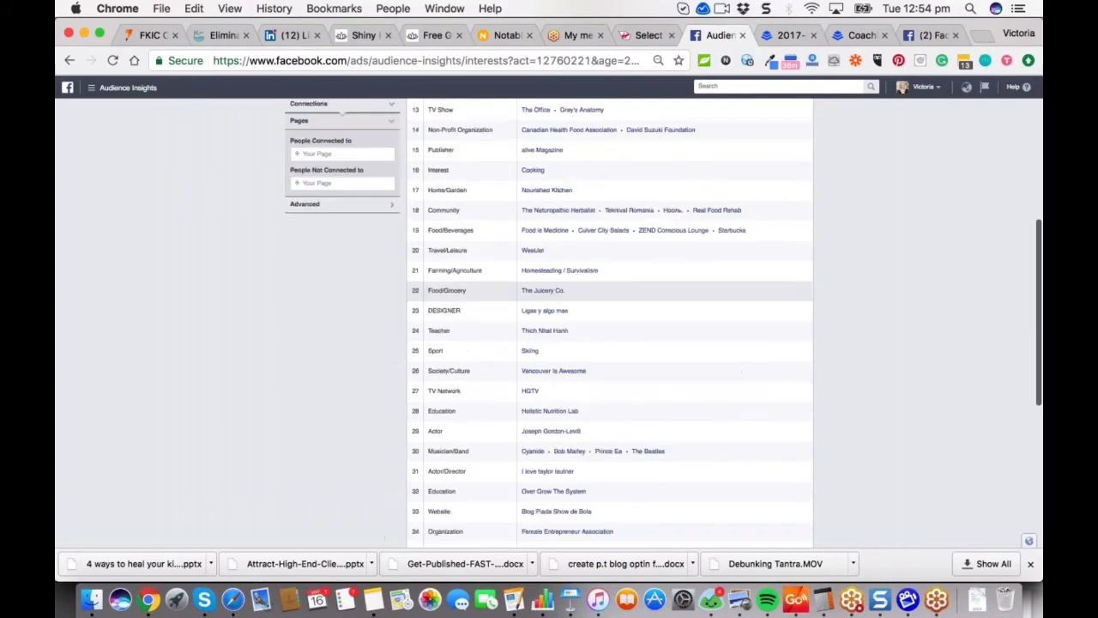
pyautogui.scroll(-1, 609, 421)
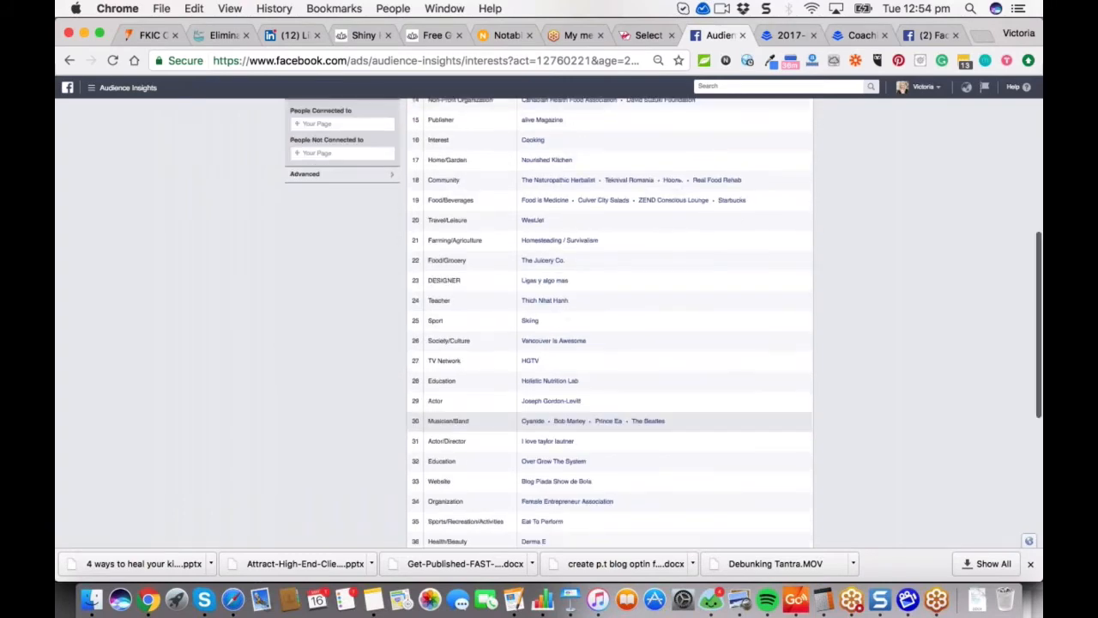
pyautogui.scroll(-4, 610, 421)
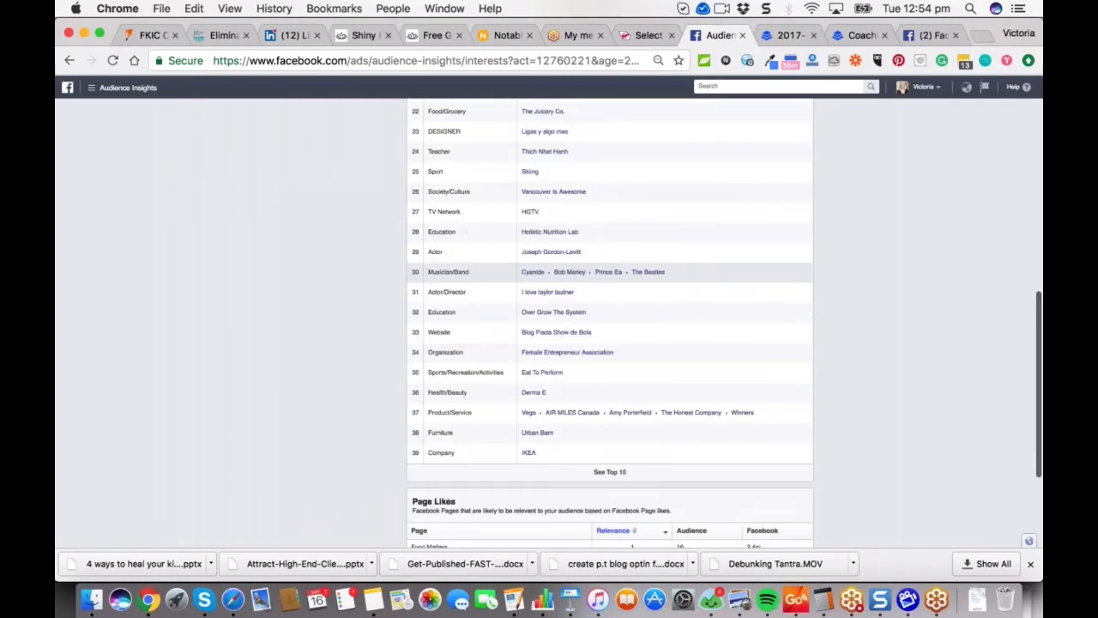
pyautogui.scroll(5, 673, 229)
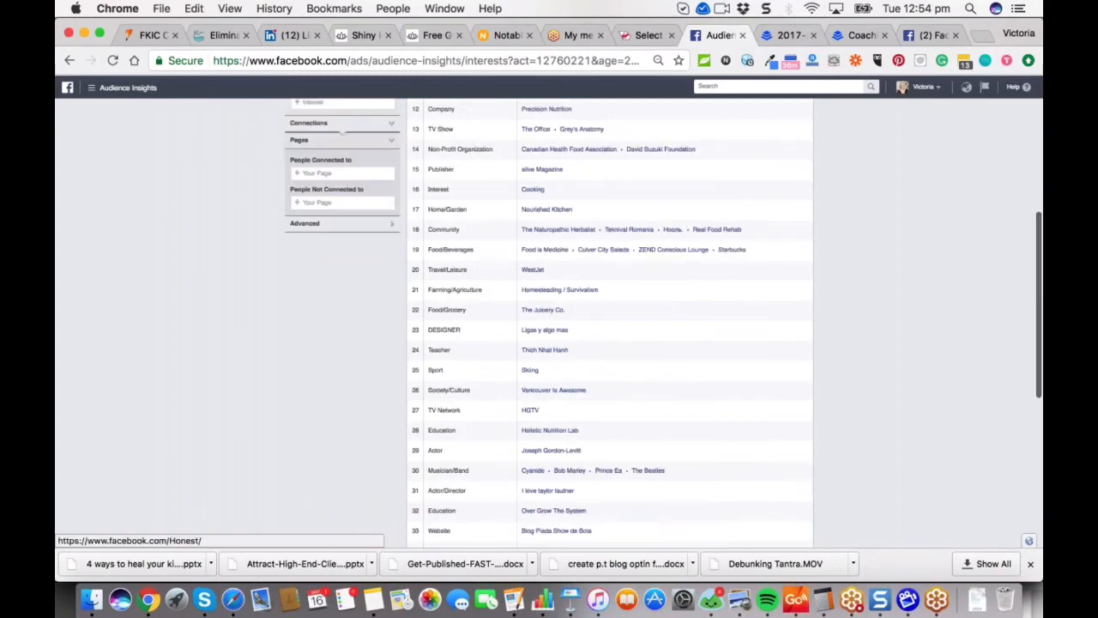
pyautogui.scroll(8, 672, 421)
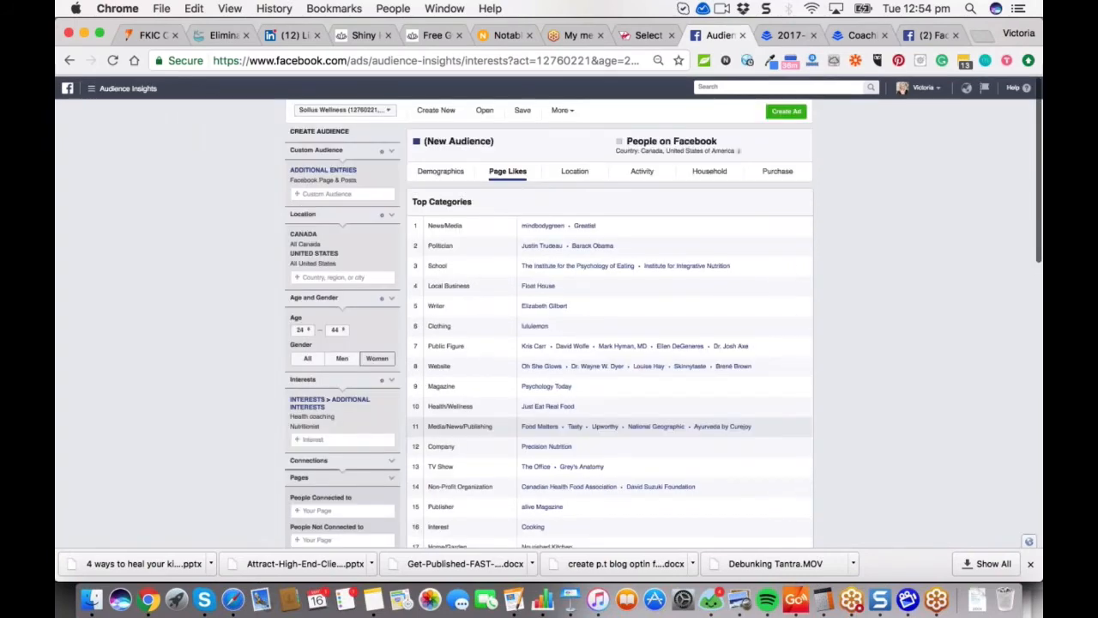
# Check the narrowed audience's demographics and location data, and return to its page likes.
pyautogui.click(440, 171)
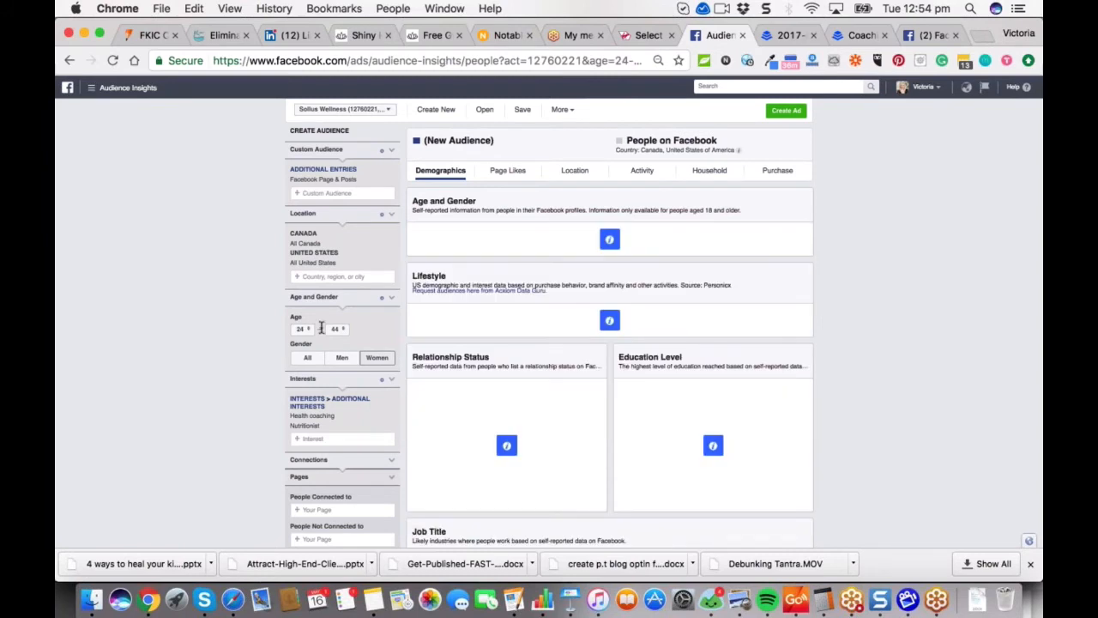
pyautogui.click(507, 171)
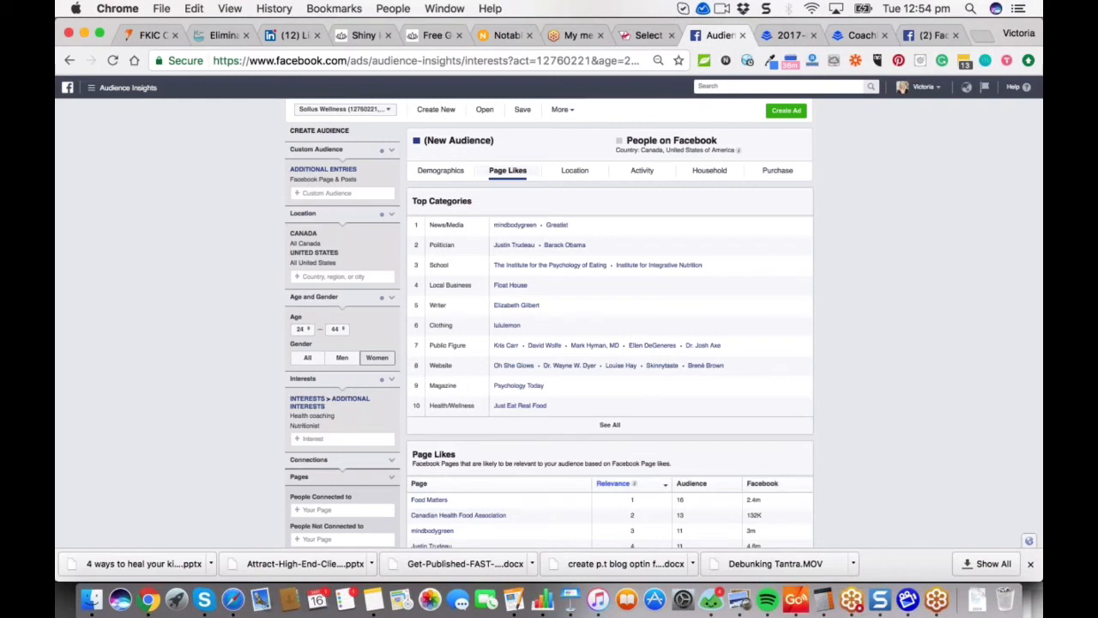
pyautogui.click(574, 171)
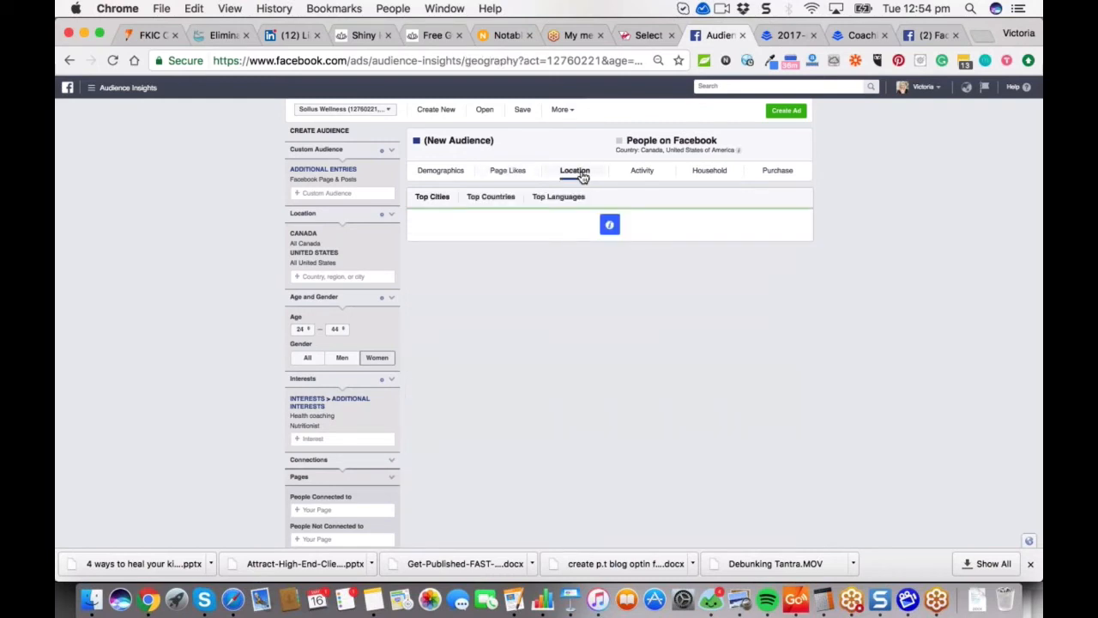
pyautogui.moveTo(609, 223)
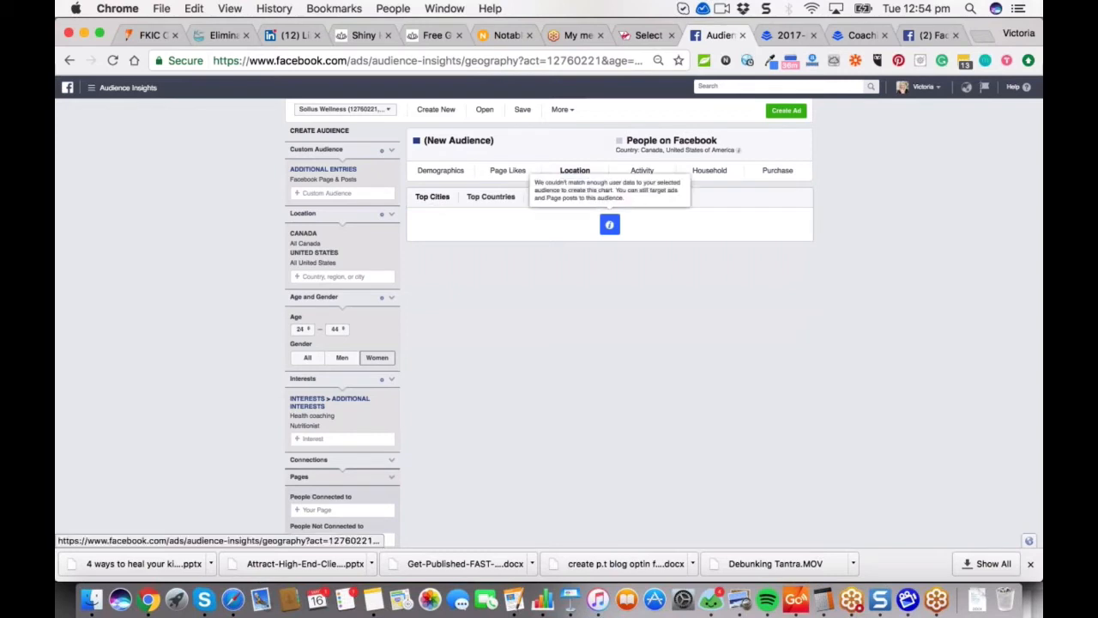
pyautogui.click(507, 170)
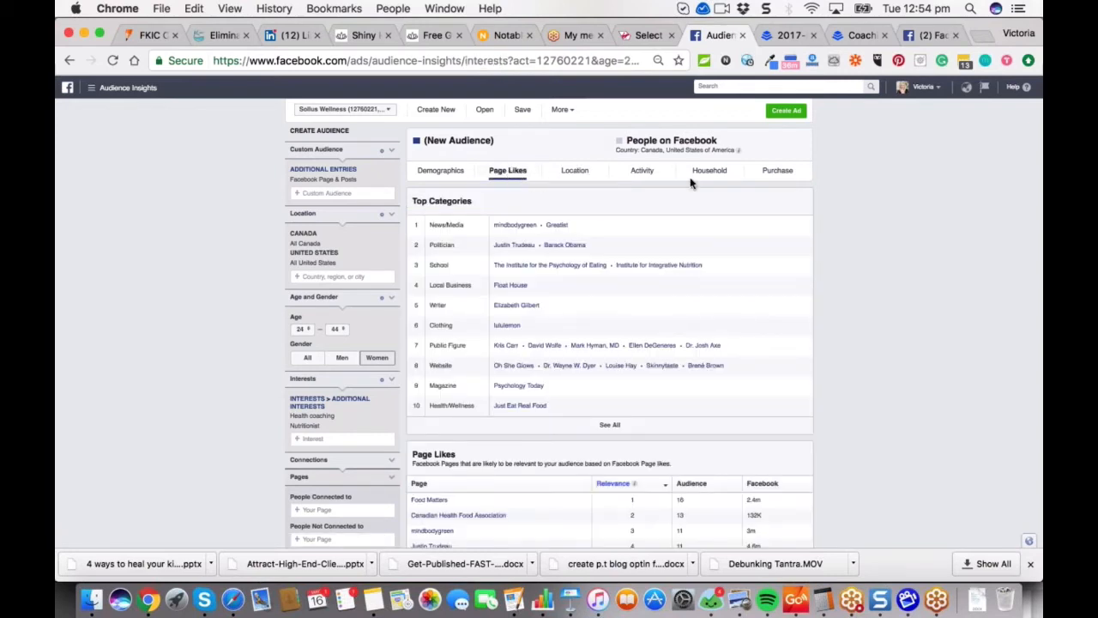
# Examine the pages ranked by relevance for this audience together with its top ten categories.
pyautogui.scroll(-2, 609, 326)
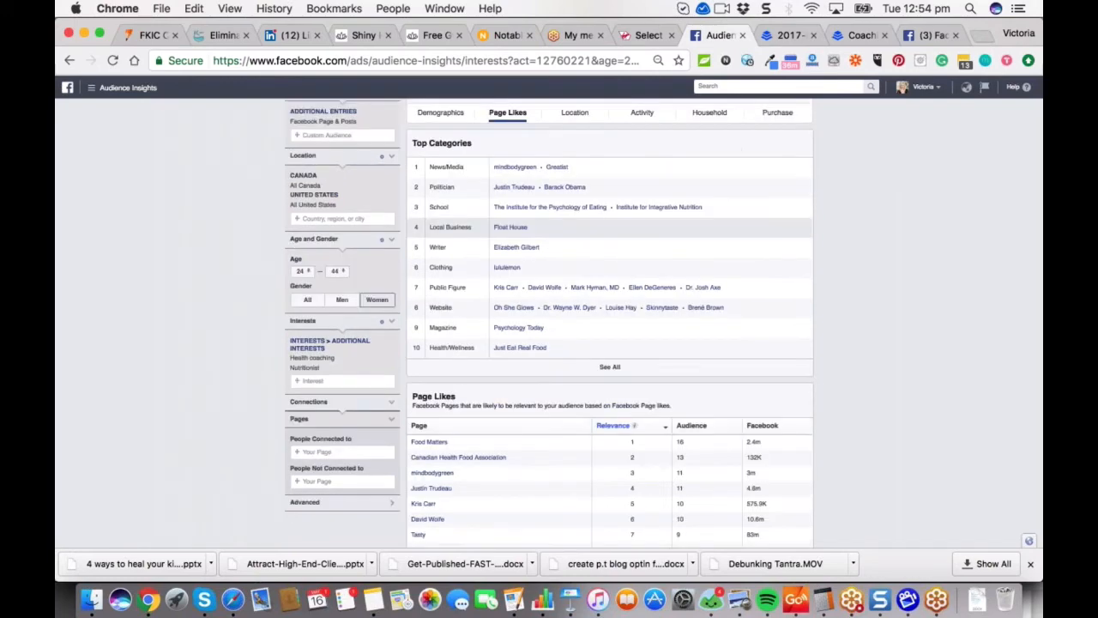
pyautogui.scroll(-2, 609, 326)
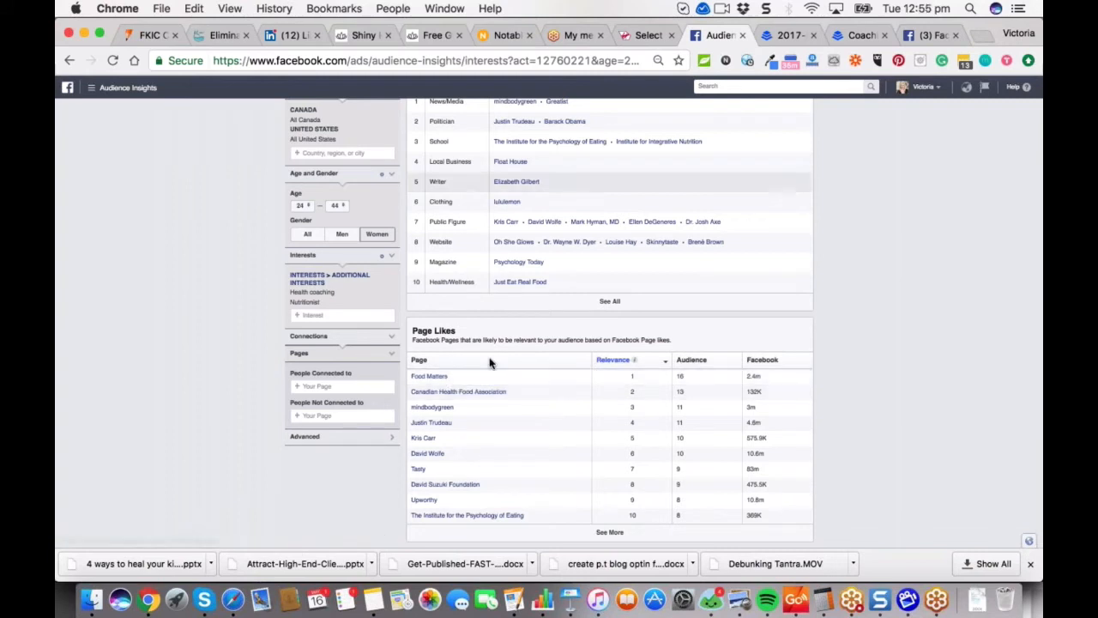
pyautogui.scroll(-2, 609, 343)
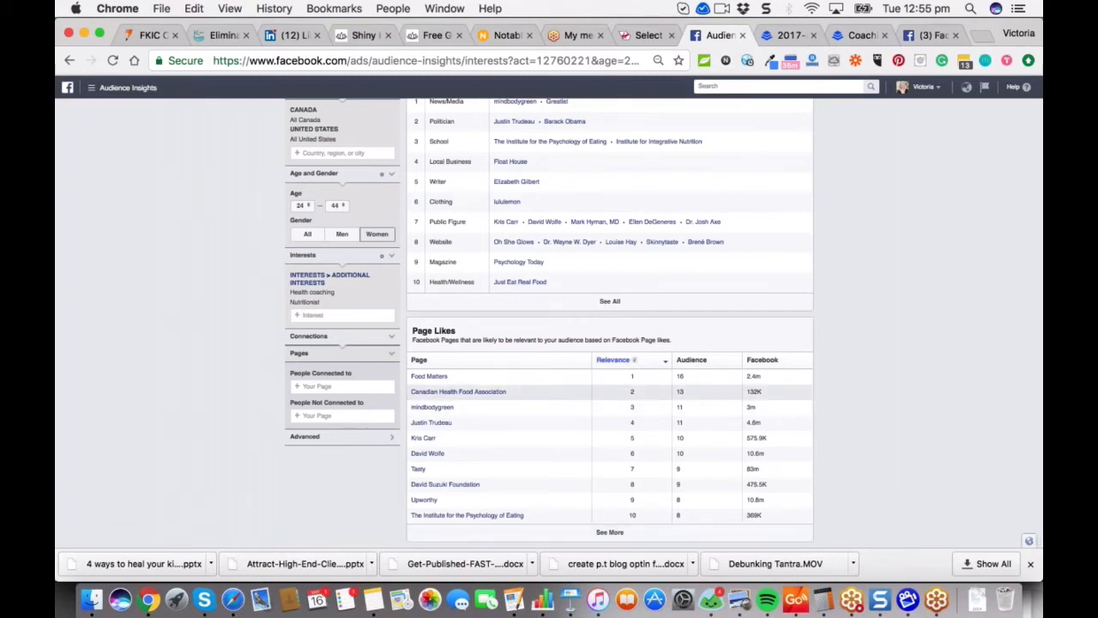
pyautogui.scroll(1, 478, 437)
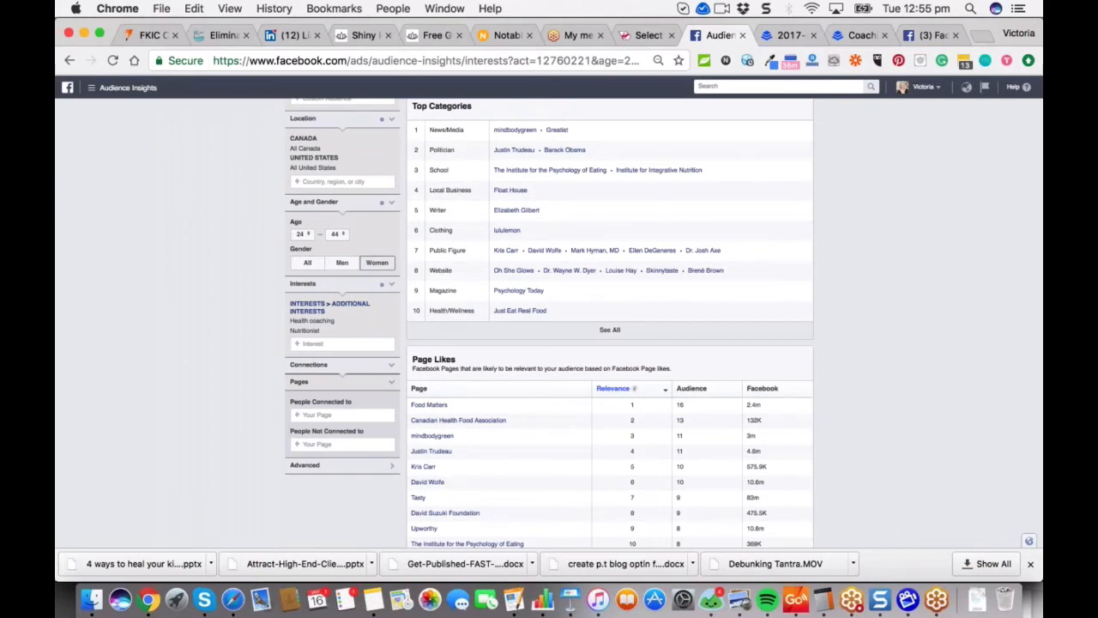
pyautogui.scroll(3, 549, 326)
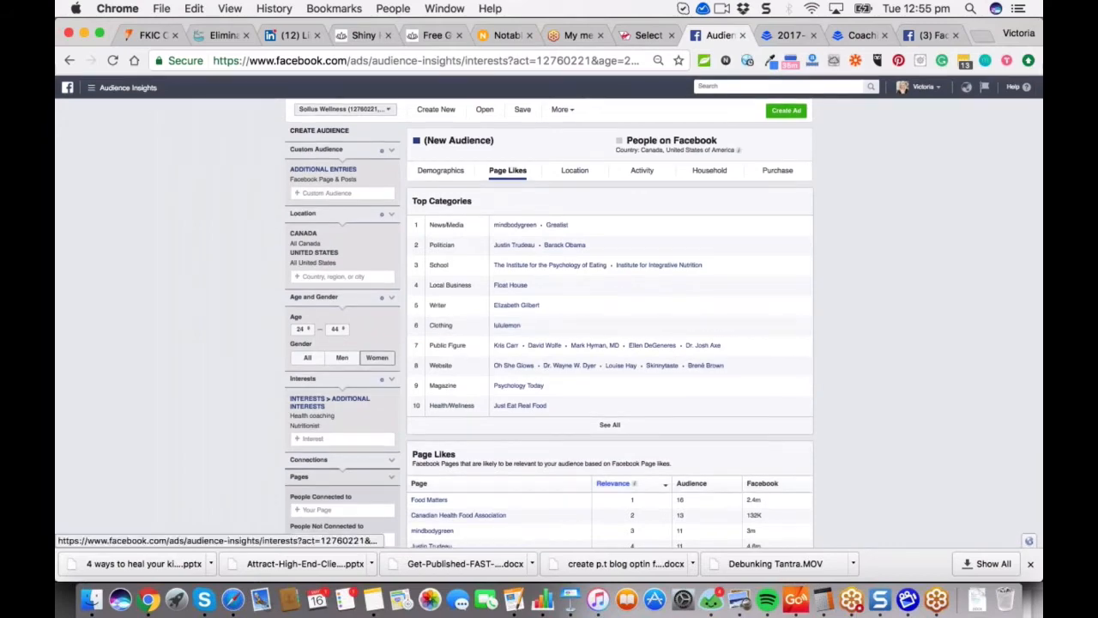
pyautogui.scroll(-2, 549, 326)
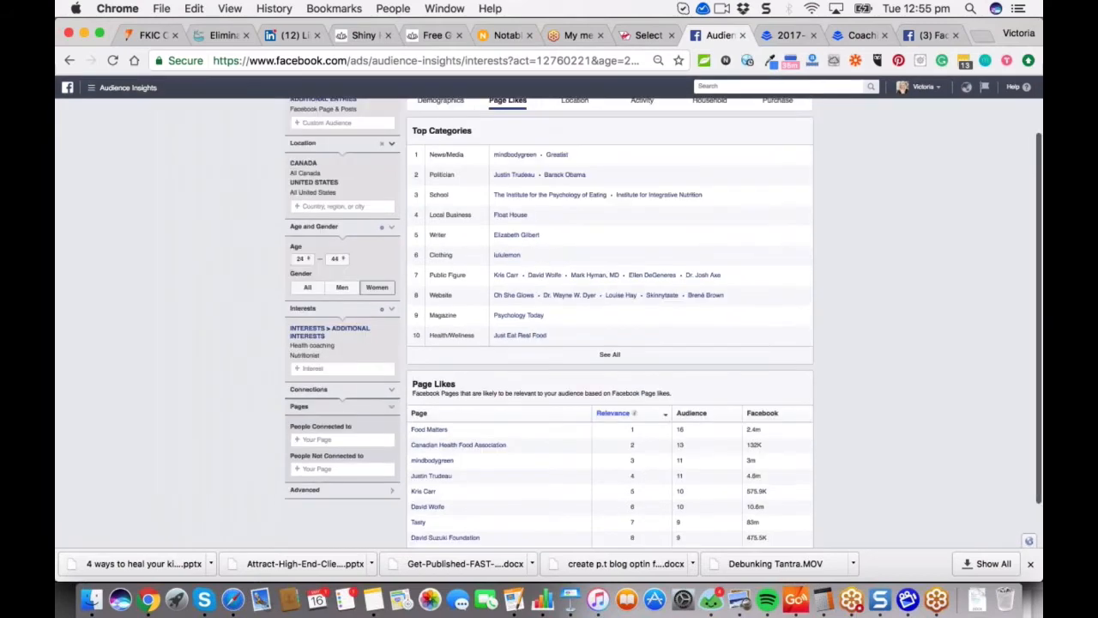
pyautogui.scroll(-1, 549, 326)
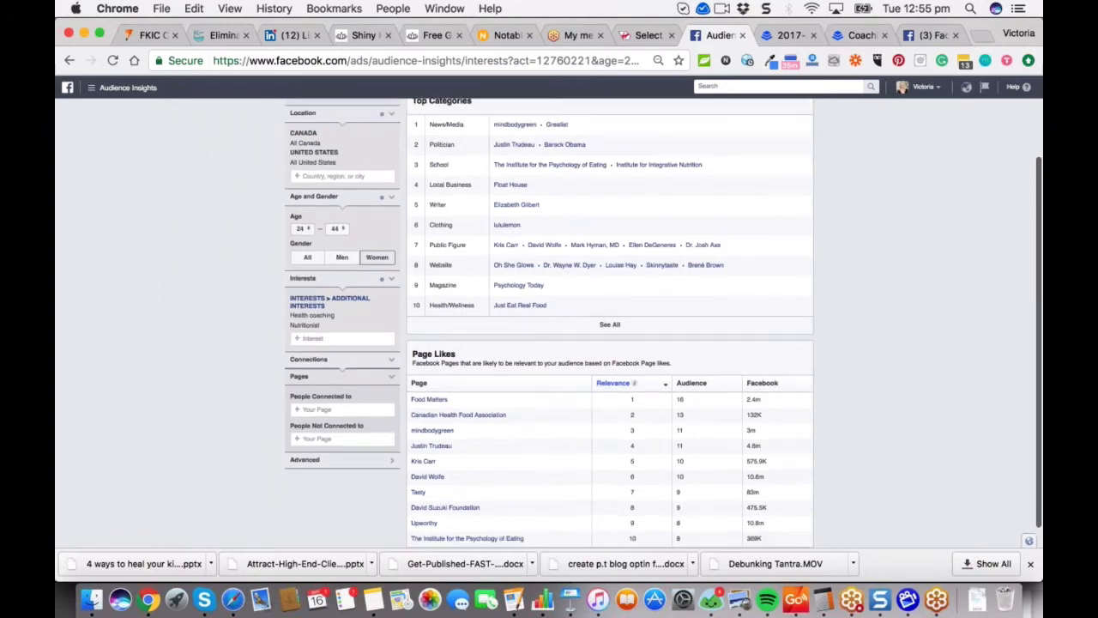
# Try to capture a screen region covering the top categories and page likes with Snagit, and postpone the Snagit update.
pyautogui.click(766, 12)
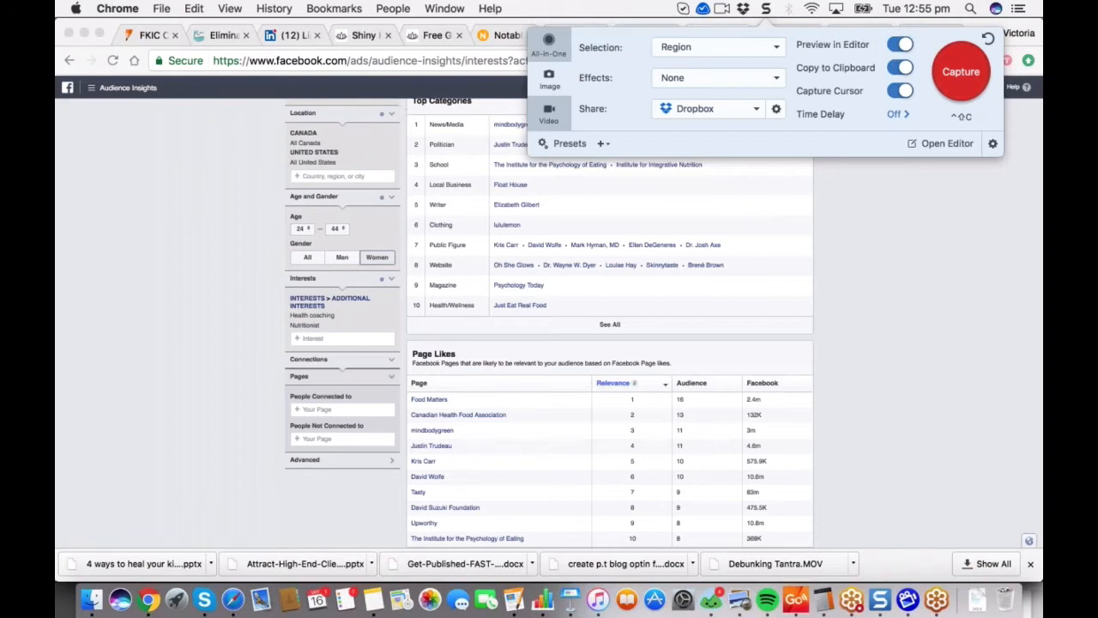
pyautogui.click(961, 71)
pyautogui.moveTo(401, 90); pyautogui.dragTo(806, 505)
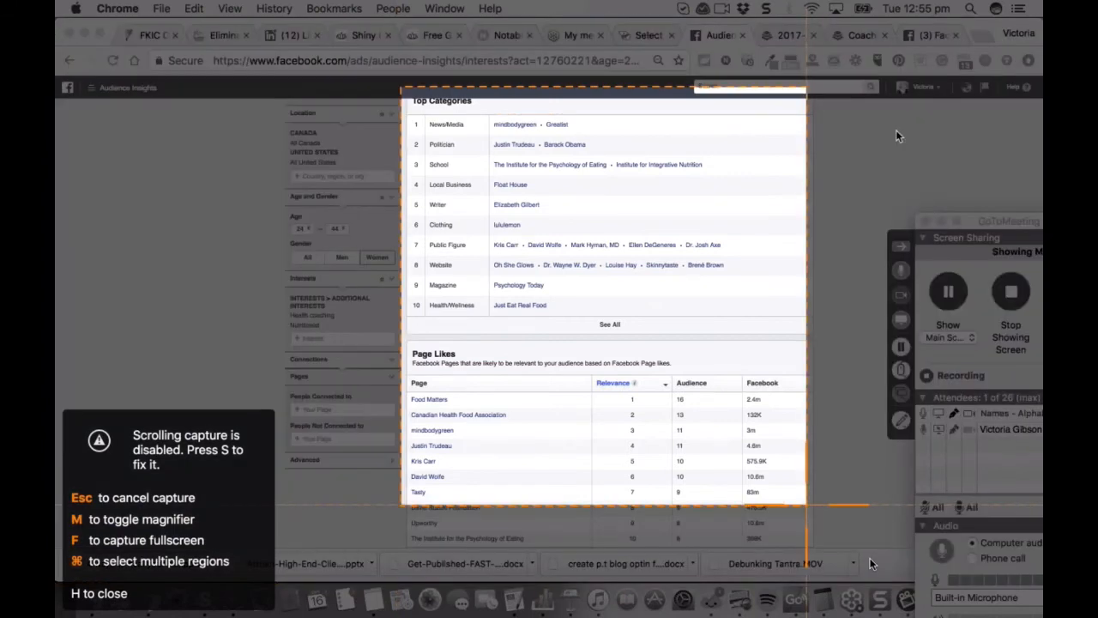
pyautogui.moveTo(870, 564); pyautogui.dragTo(868, 549)
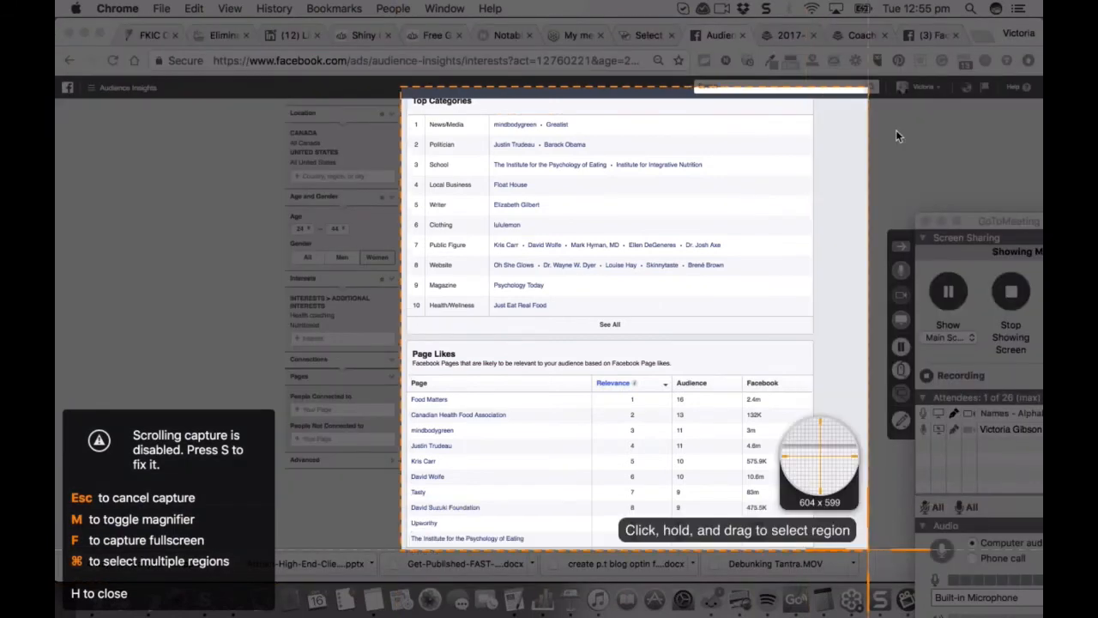
pyautogui.press('Escape')
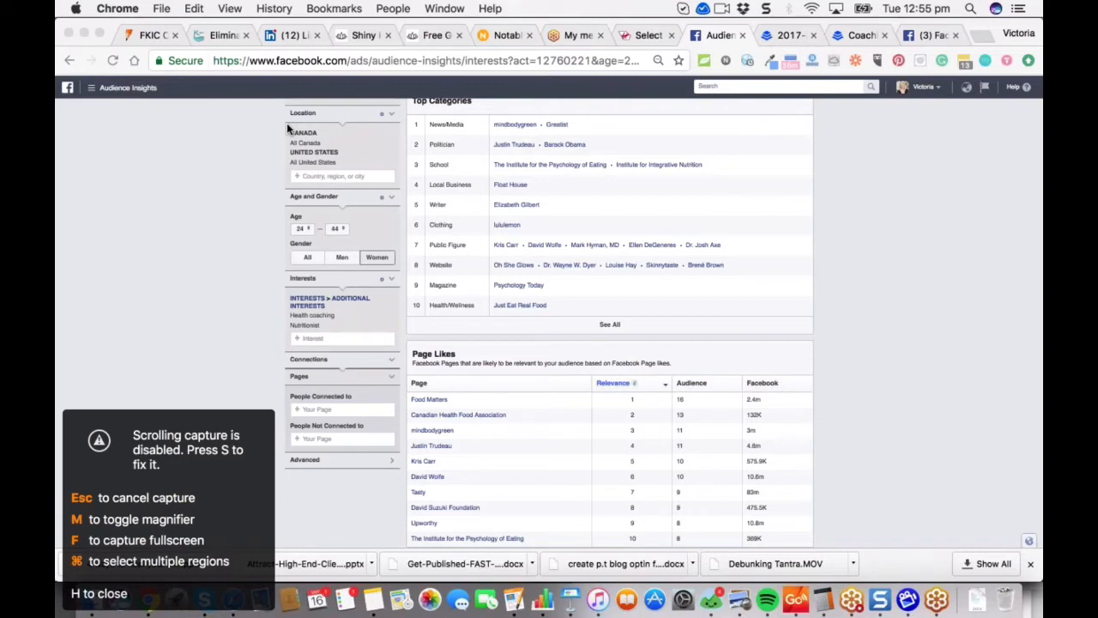
pyautogui.press('Escape')
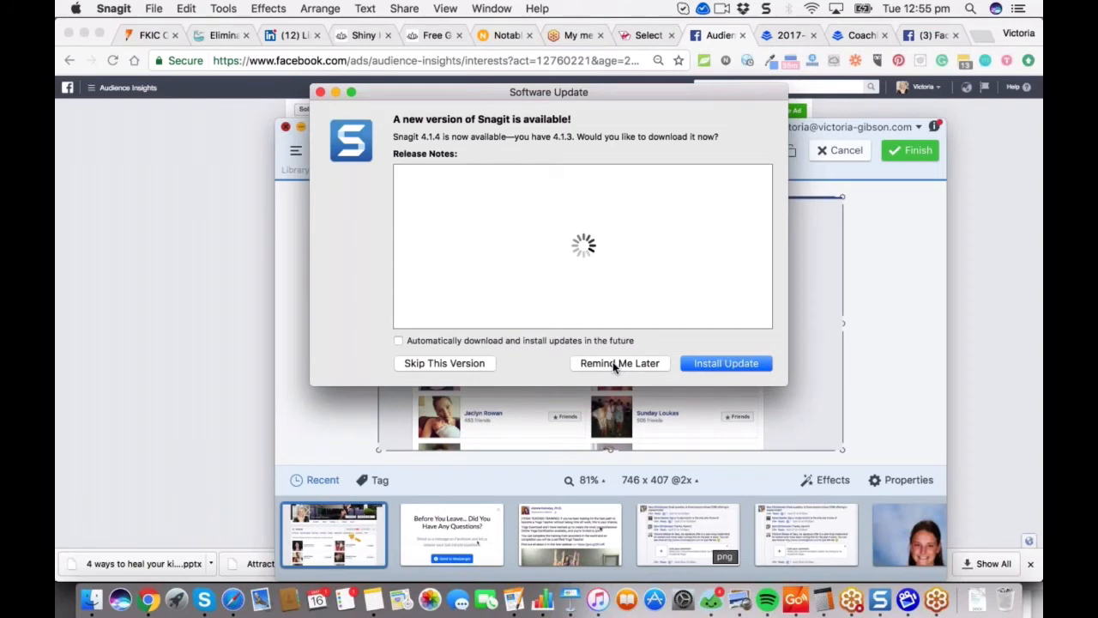
pyautogui.click(615, 364)
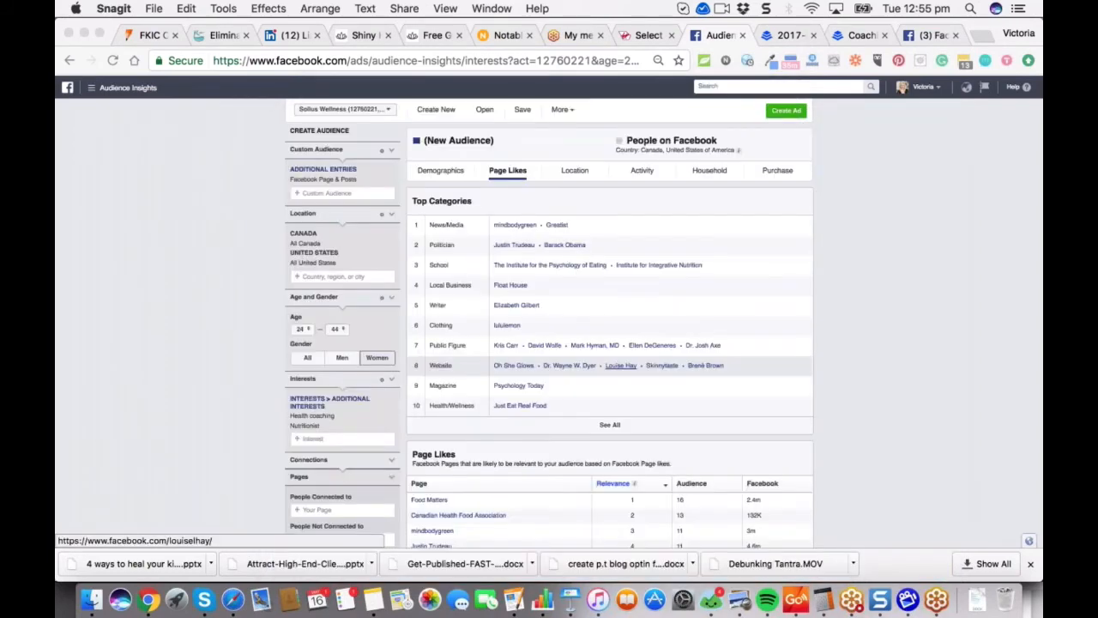
# Leave Audience Insights for Ads Manager, discarding the unsaved audience changes.
pyautogui.click(146, 94)
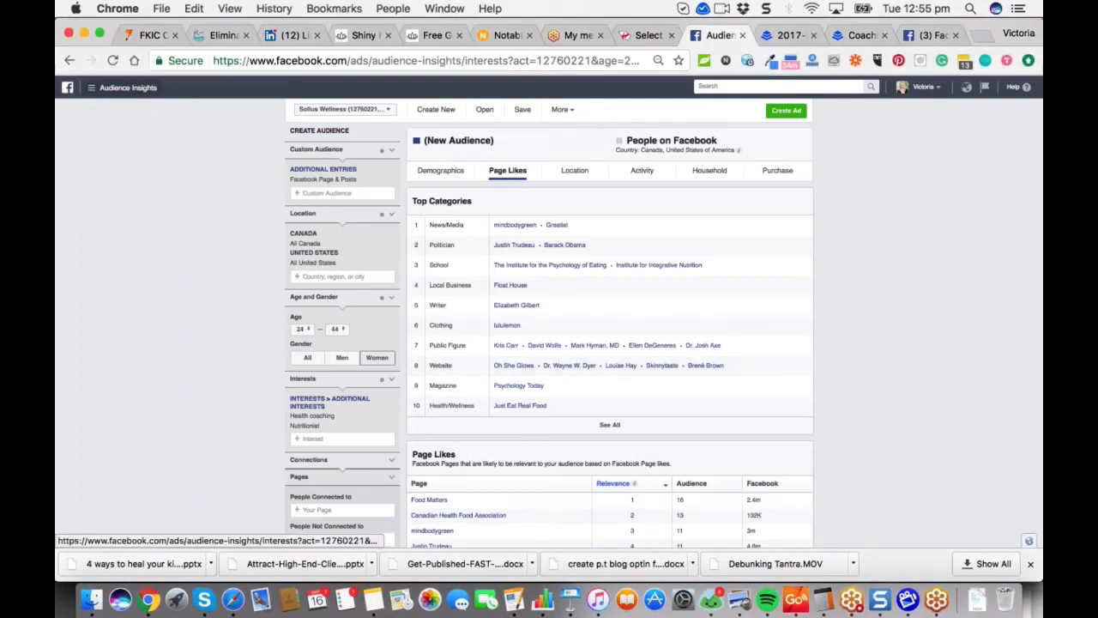
pyautogui.click(120, 88)
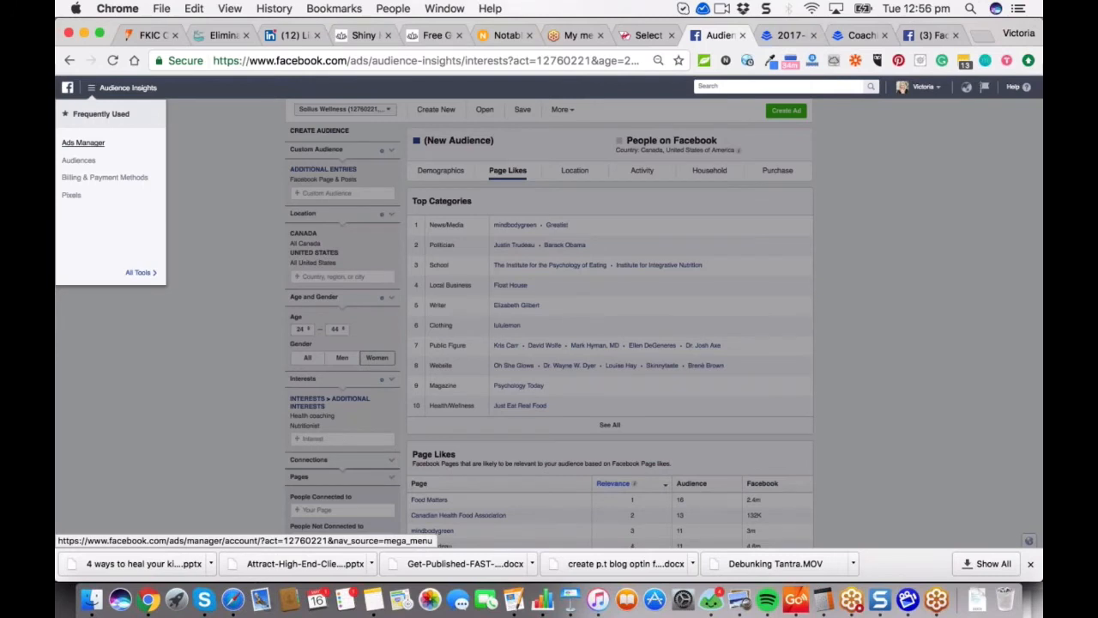
pyautogui.click(83, 142)
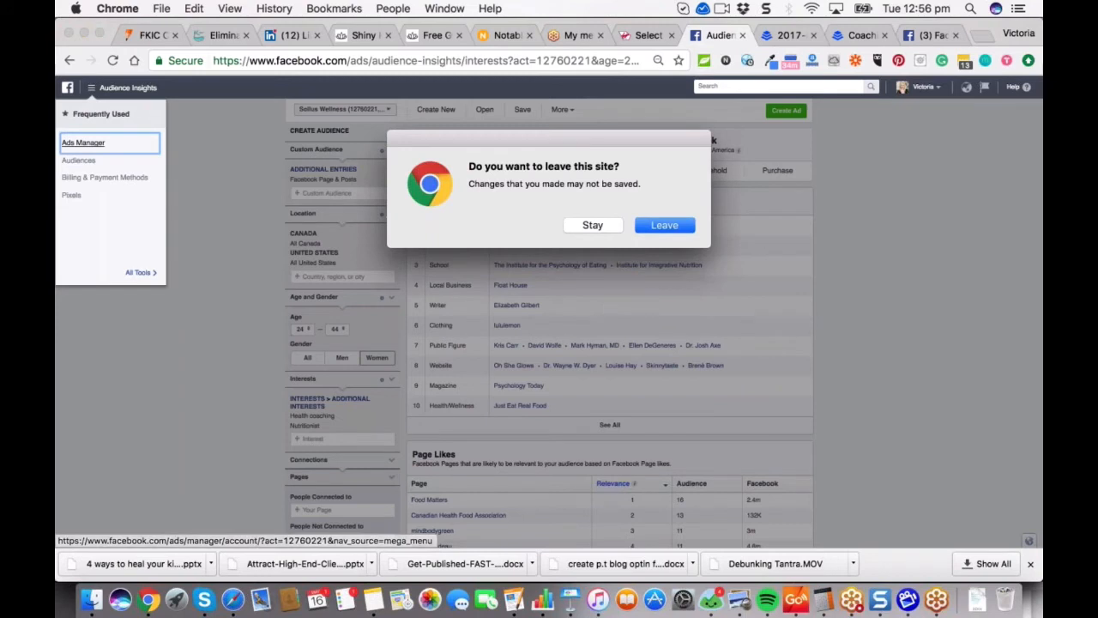
pyautogui.press('Return')
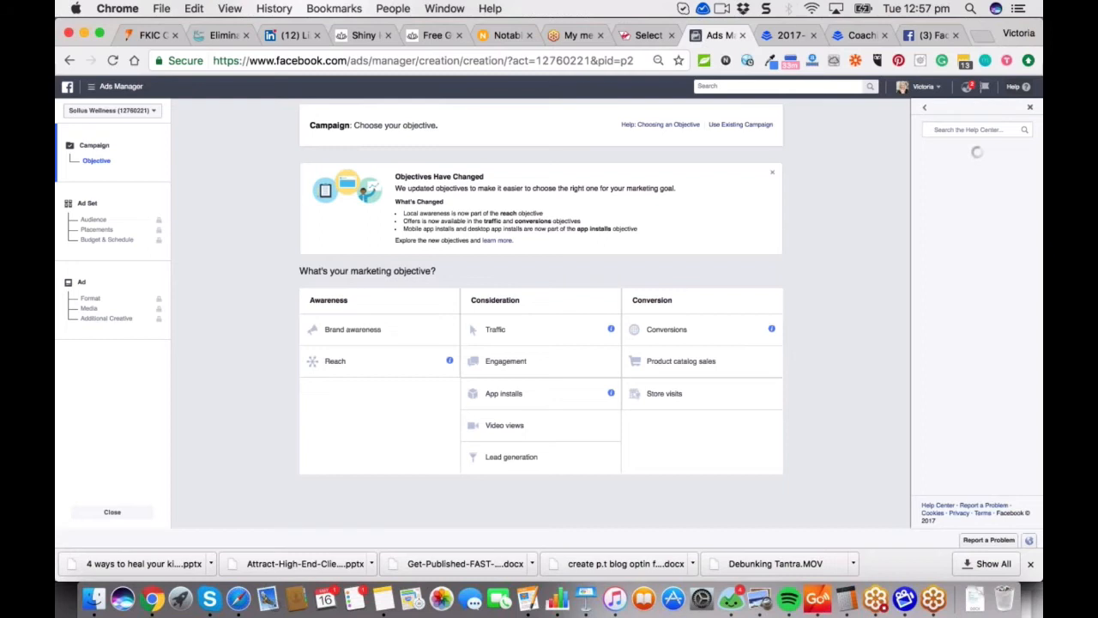
# Choose the Traffic marketing objective, name the campaign Nutrition Practice, and continue to the ad set.
pyautogui.click(472, 330)
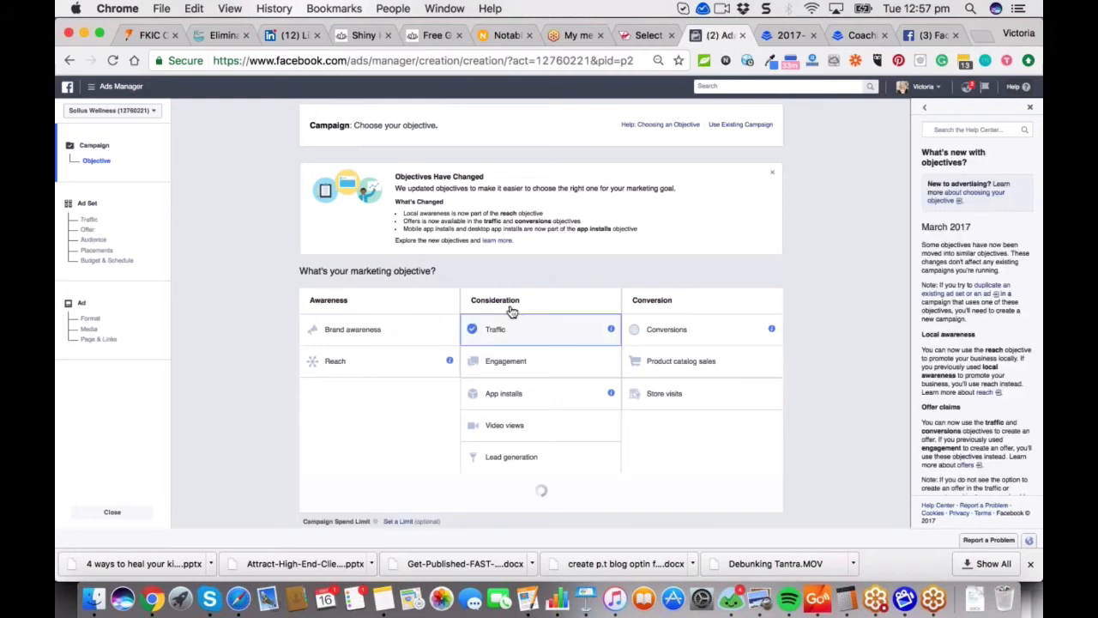
pyautogui.scroll(-1, 512, 307)
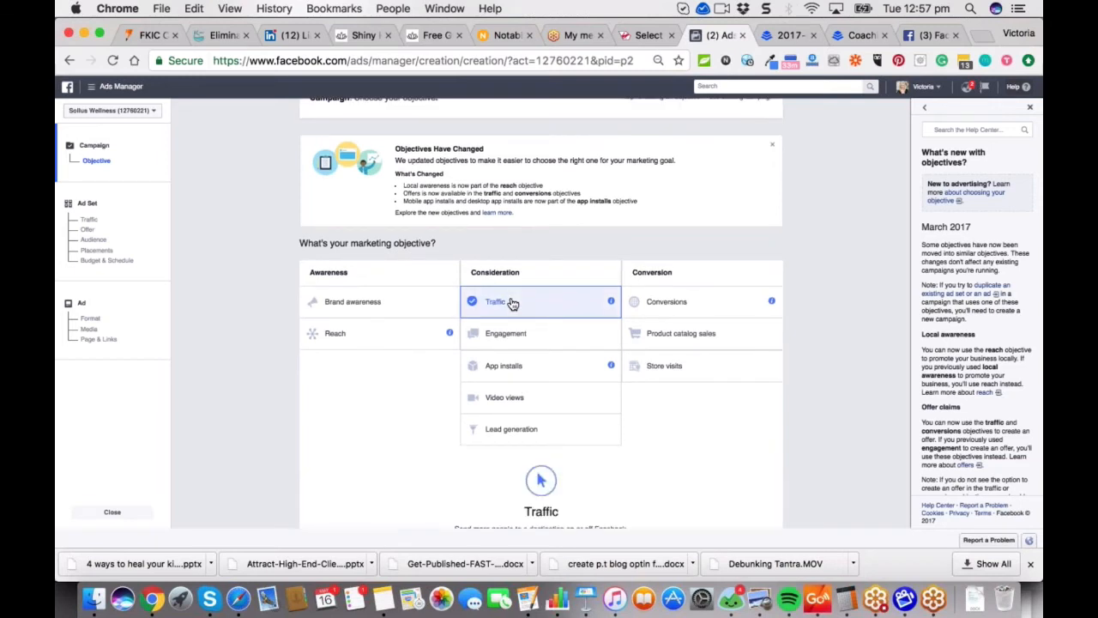
pyautogui.scroll(-3, 587, 334)
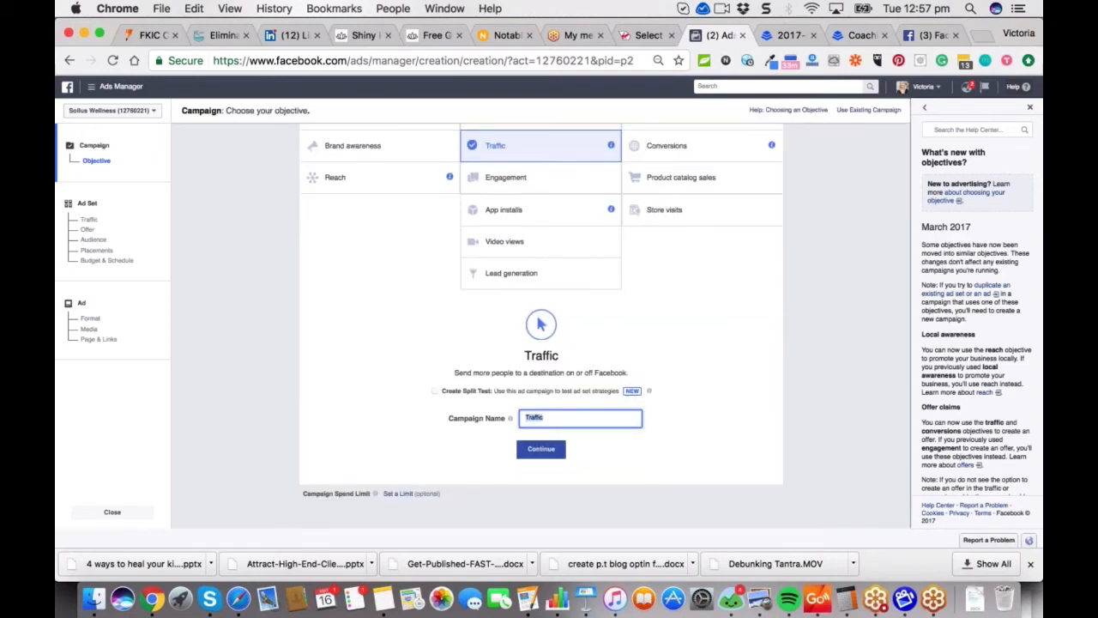
pyautogui.write('Nutrition Practivece')
pyautogui.press('Return')
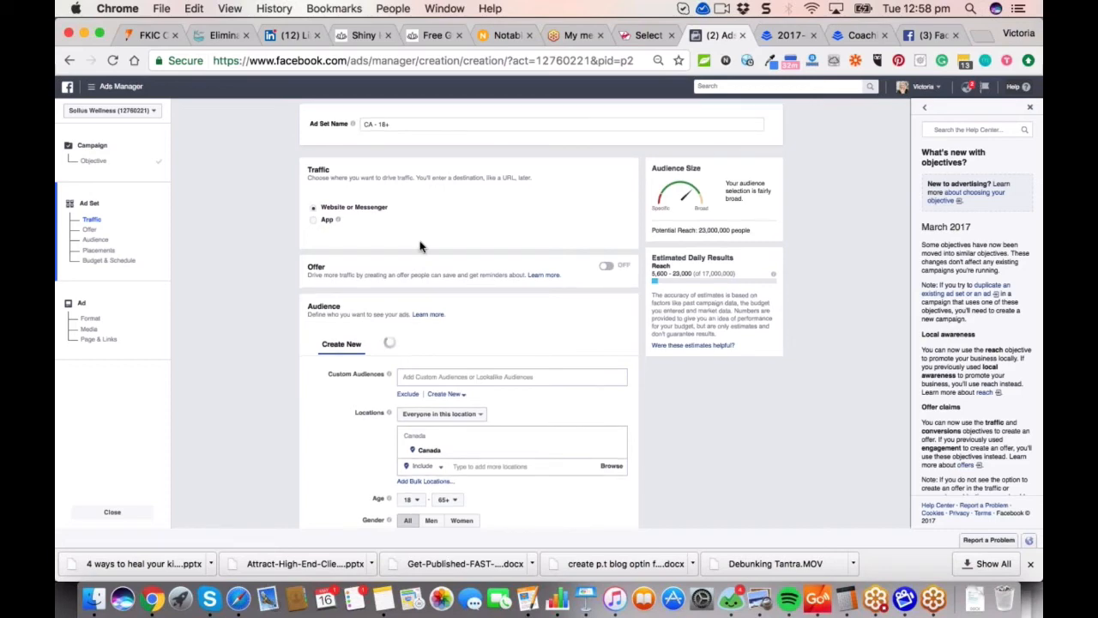
# Decline reusing the last ad set's settings and rename the ad set Nutrition Bundle.
pyautogui.scroll(-2, 419, 246)
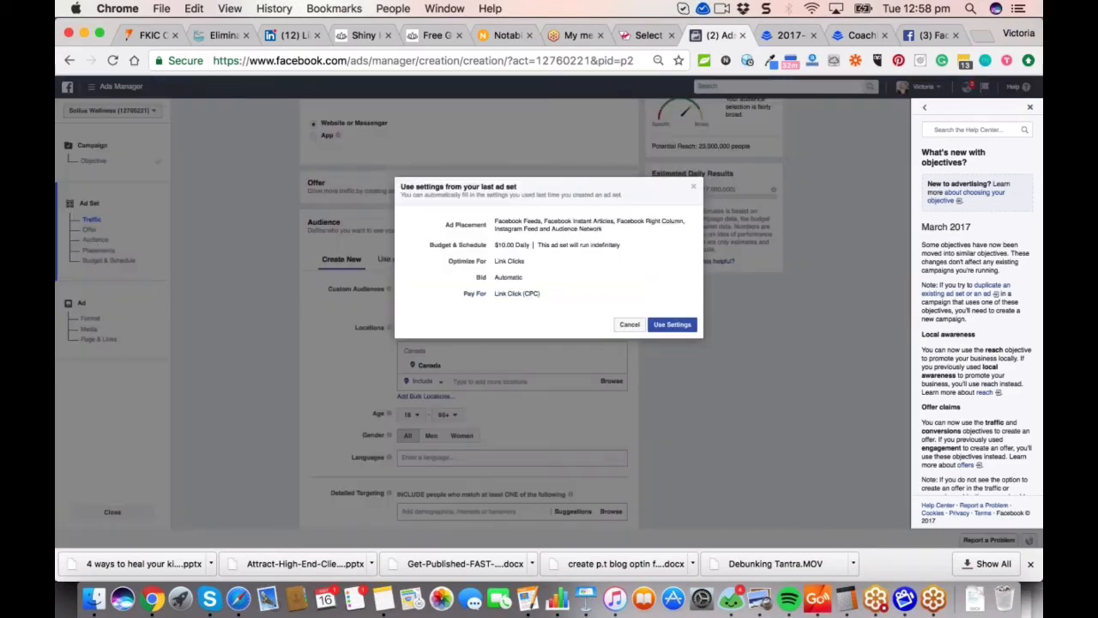
pyautogui.press('Escape')
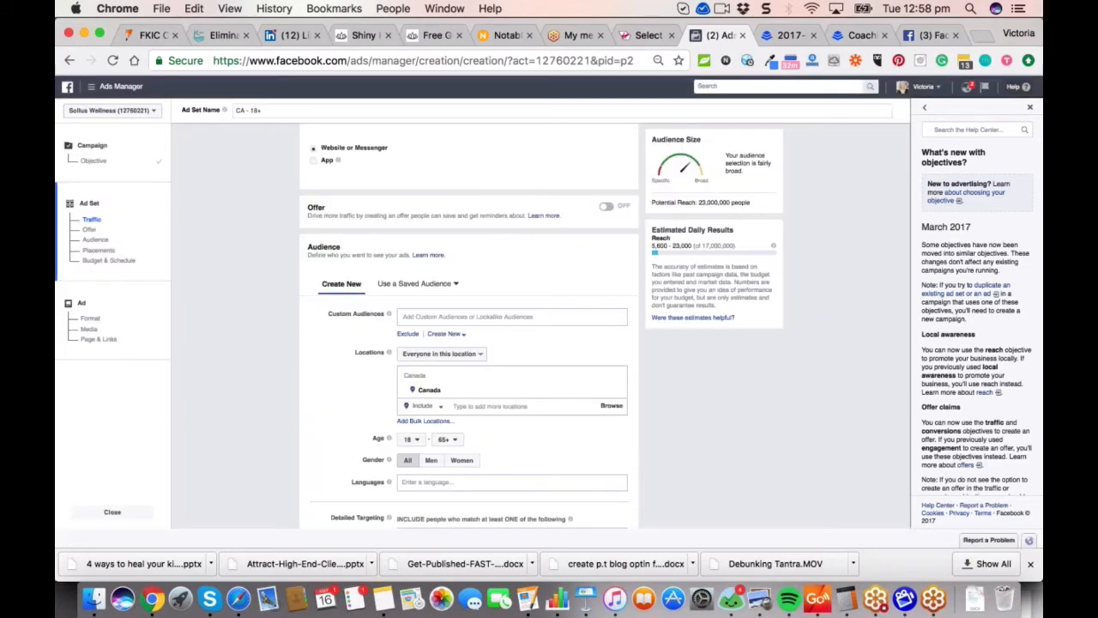
pyautogui.scroll(1, 468, 300)
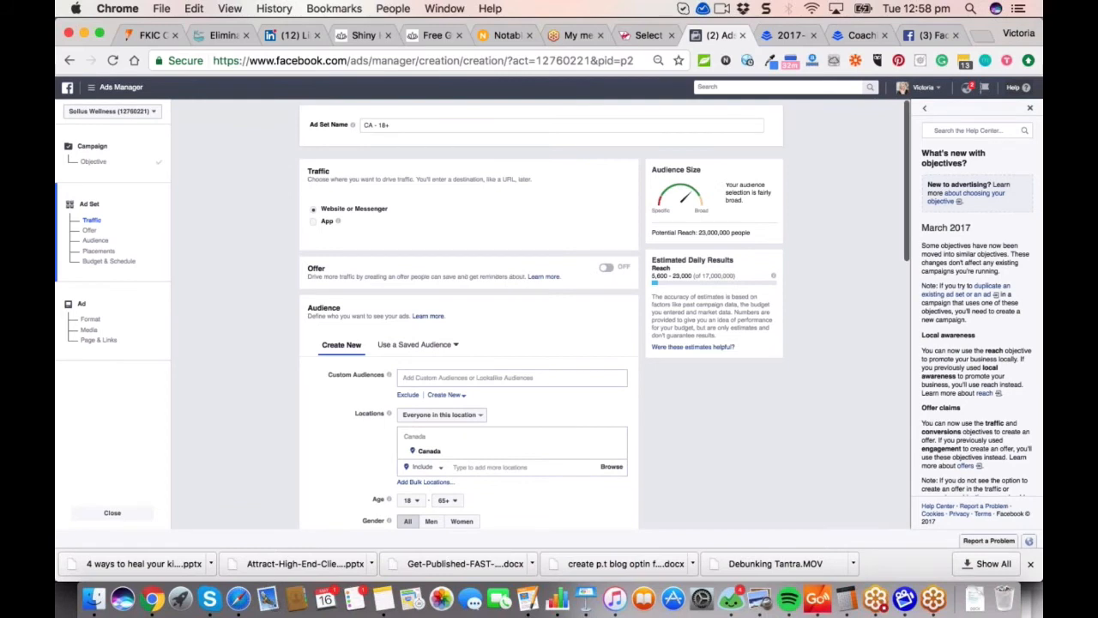
pyautogui.tripleClick(376, 124)
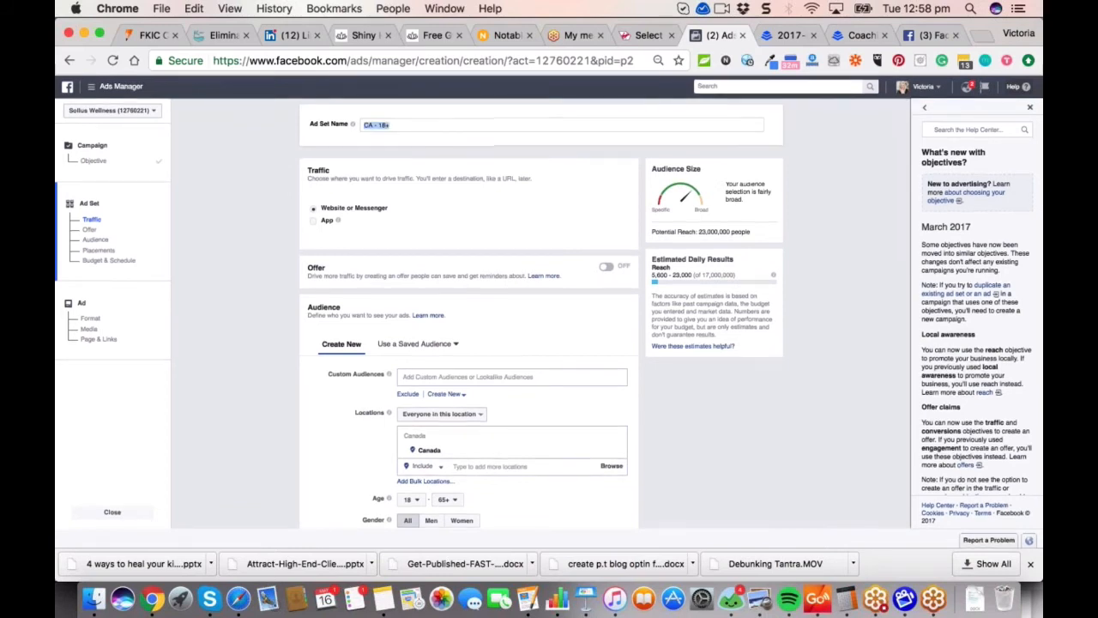
pyautogui.write('Nutrition ')
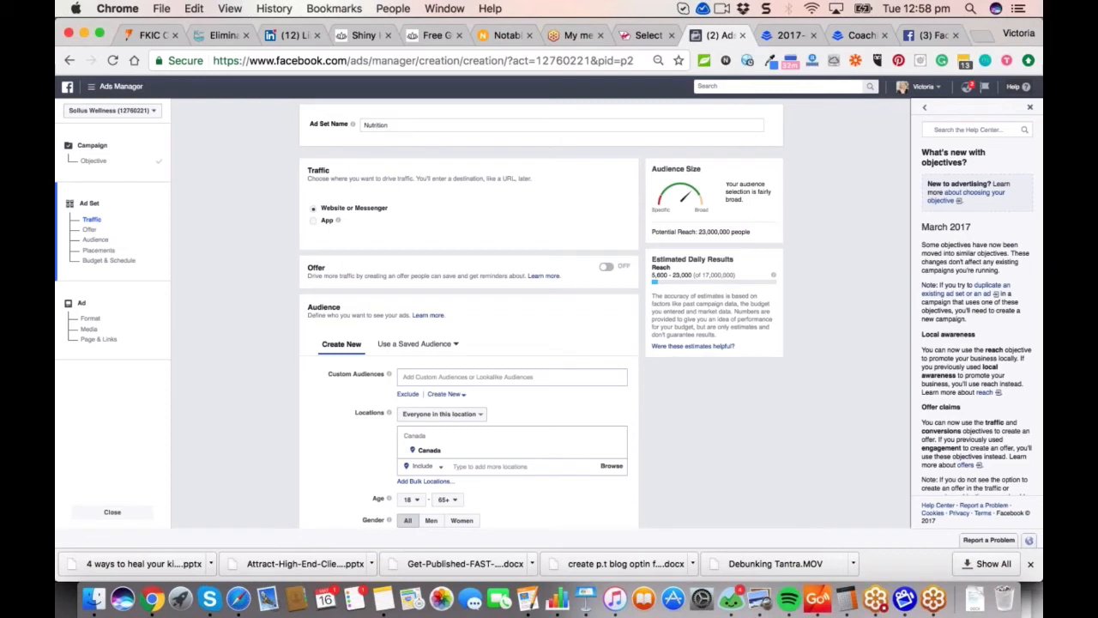
pyautogui.write('Bur')
pyautogui.write('d')
pyautogui.write('le')
# Add United States to the ad set's included audience locations.
pyautogui.scroll(-2, 469, 326)
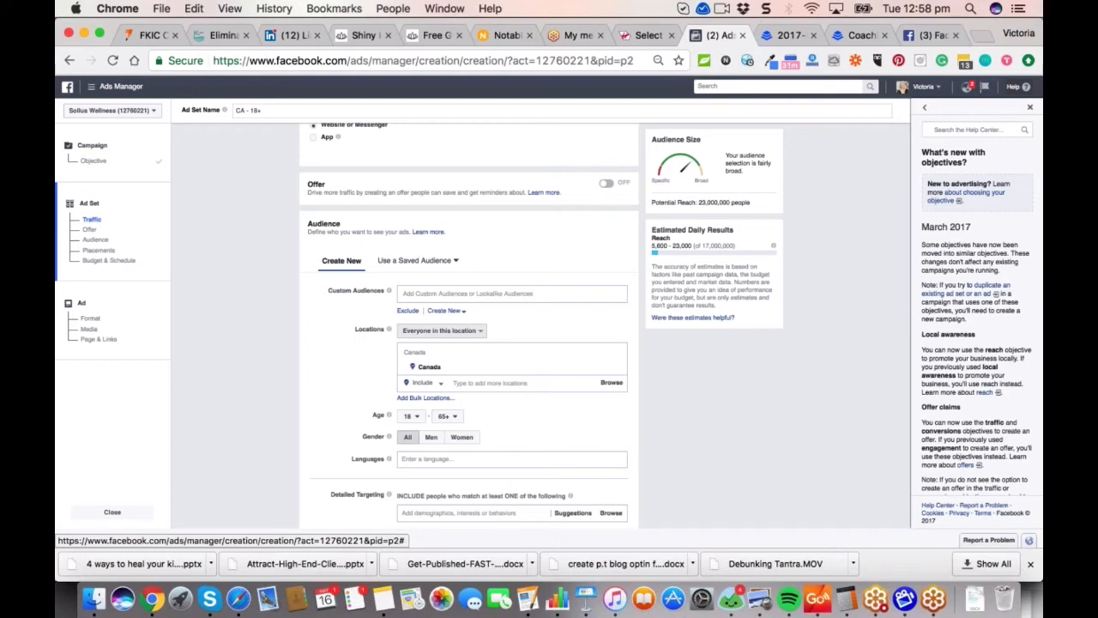
pyautogui.click(489, 382)
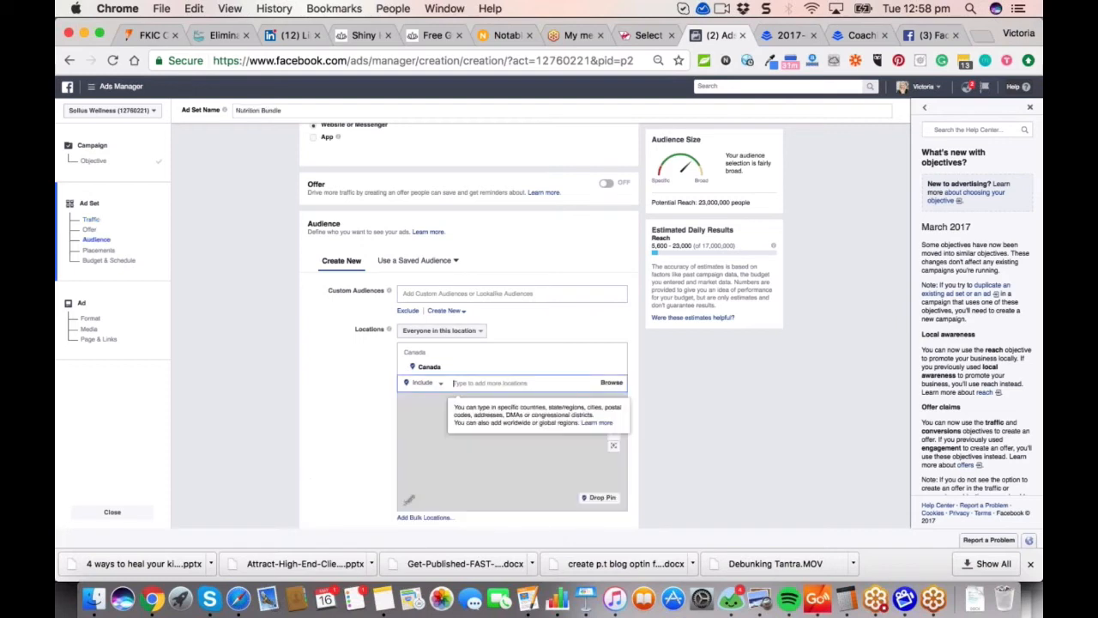
pyautogui.write('Un')
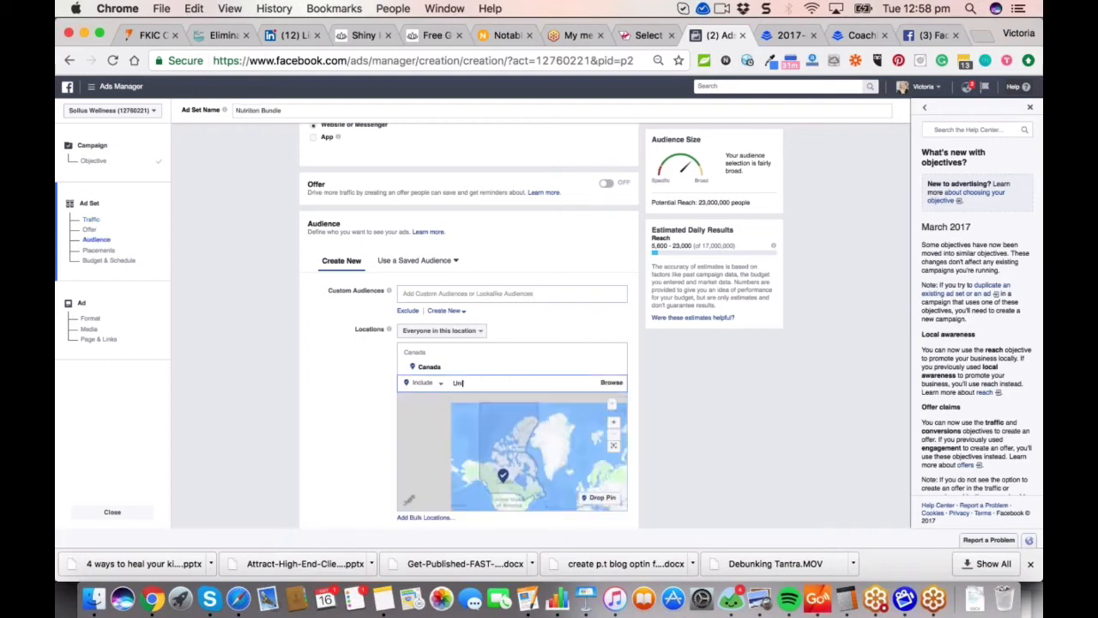
pyautogui.write('ited')
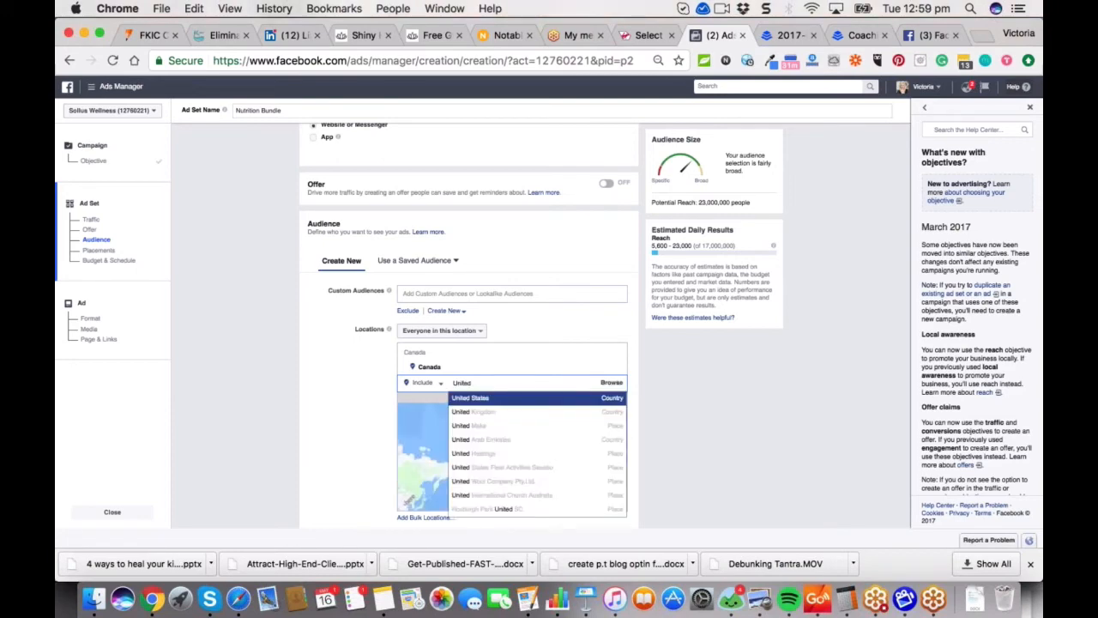
pyautogui.press('Return')
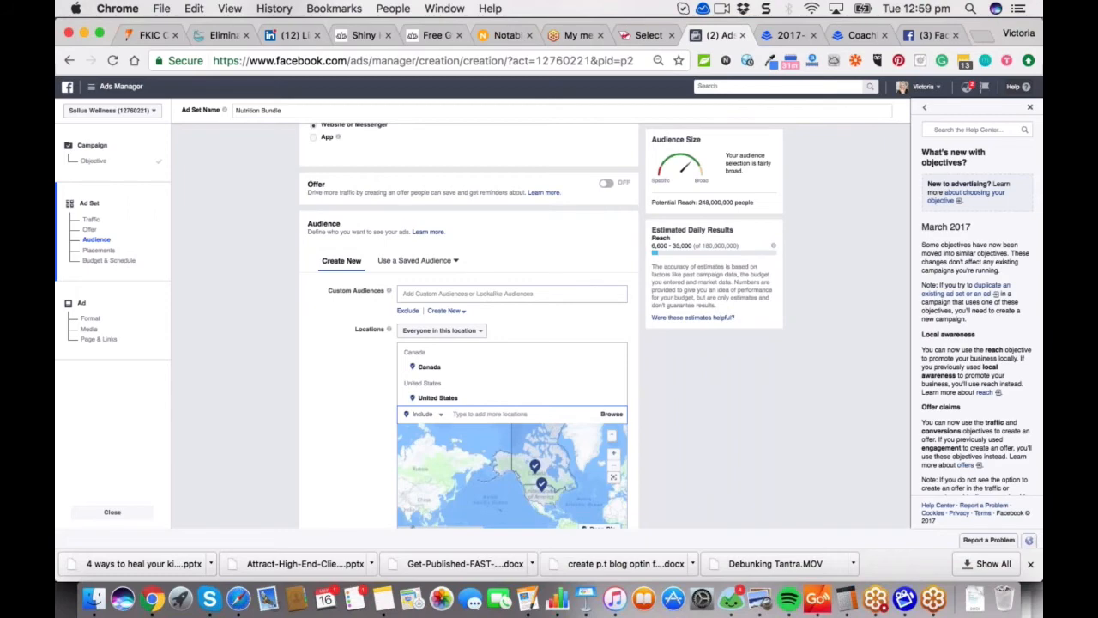
# Add Australia to the included audience locations and dismiss the suggestion to target Worldwide.
pyautogui.click(486, 412)
pyautogui.write('Australia')
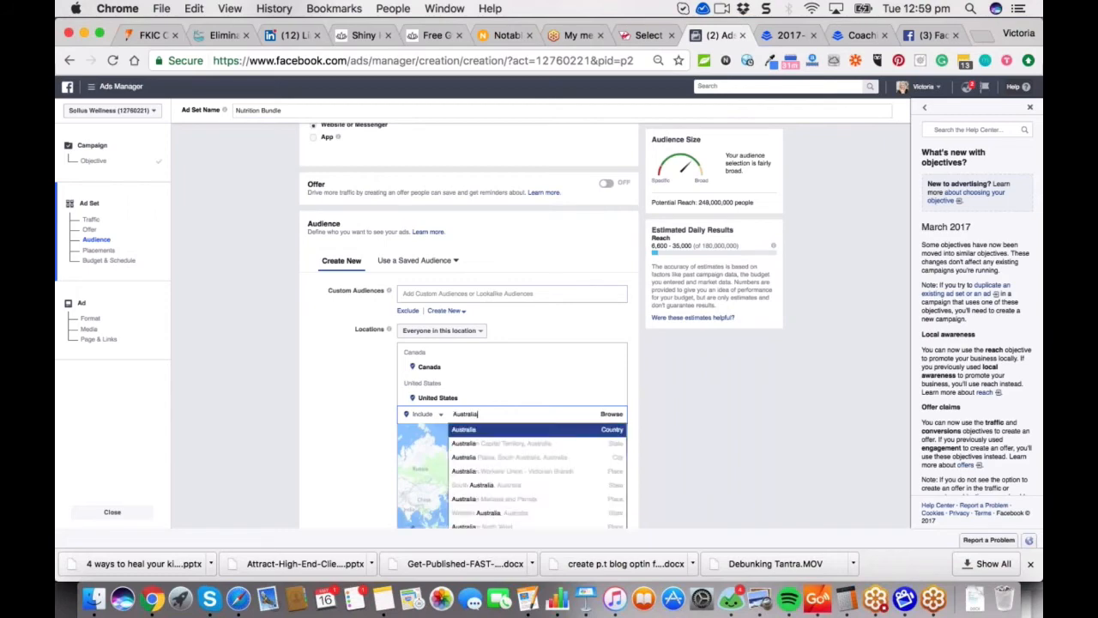
pyautogui.click(495, 427)
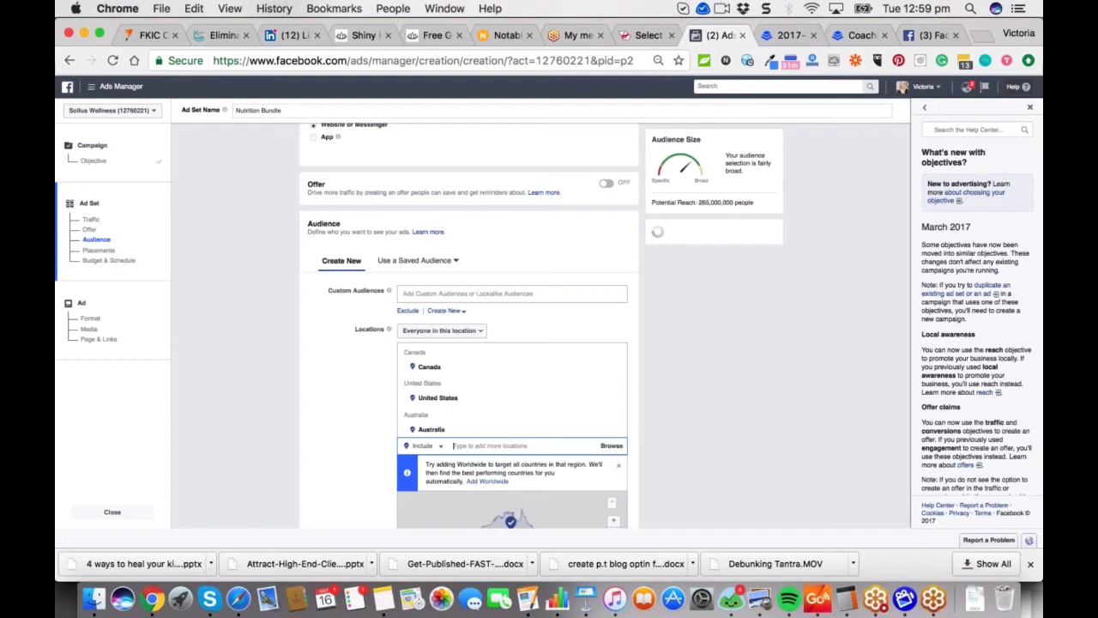
pyautogui.scroll(-3, 513, 343)
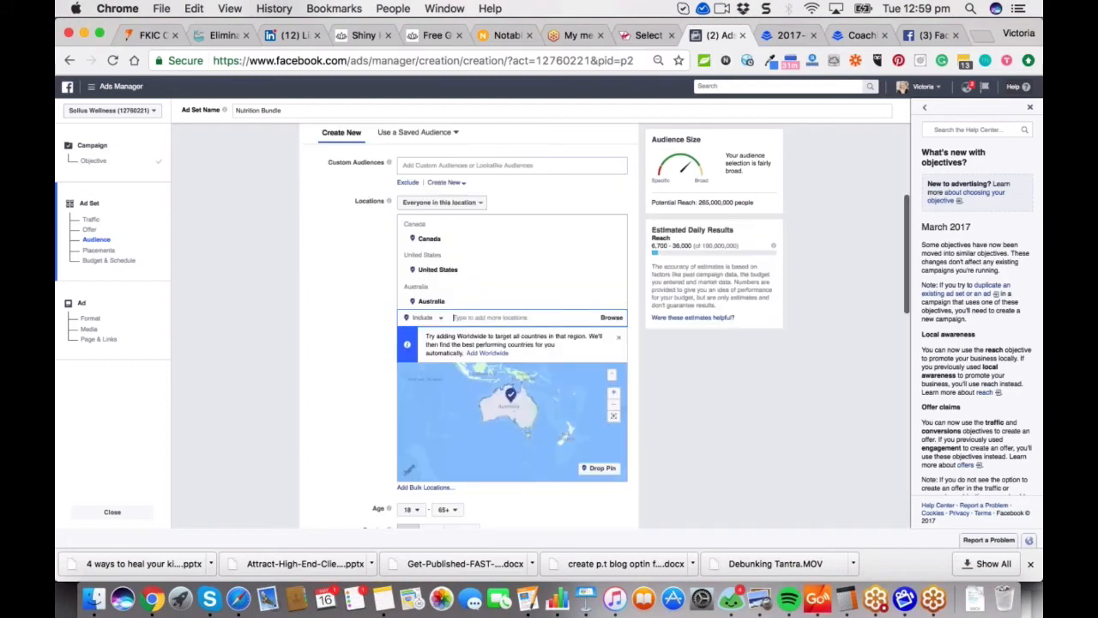
pyautogui.click(489, 317)
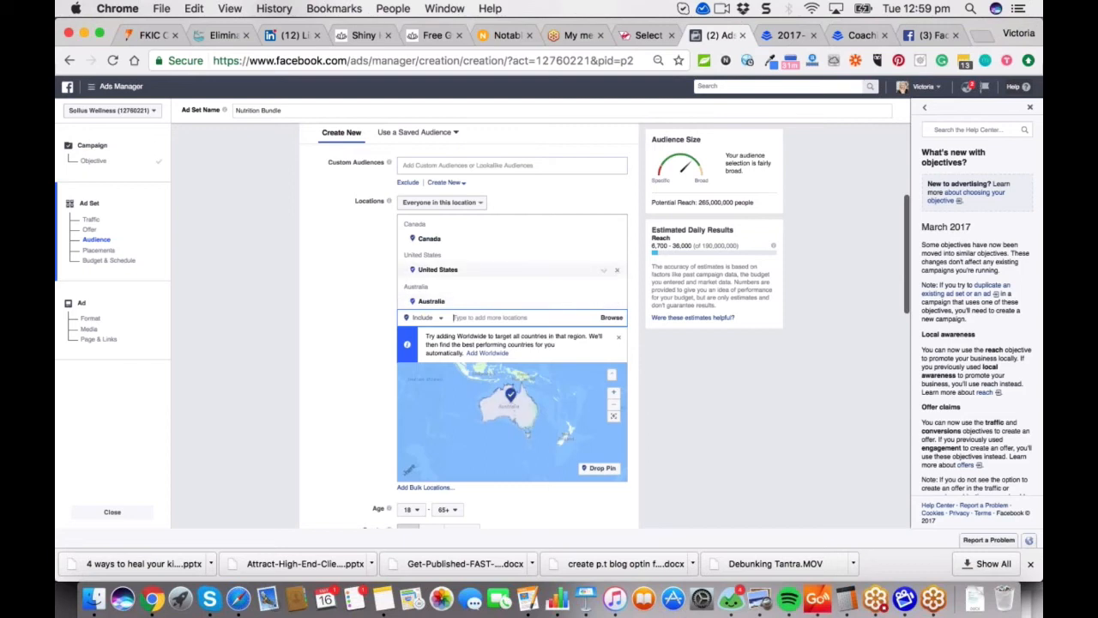
pyautogui.click(619, 336)
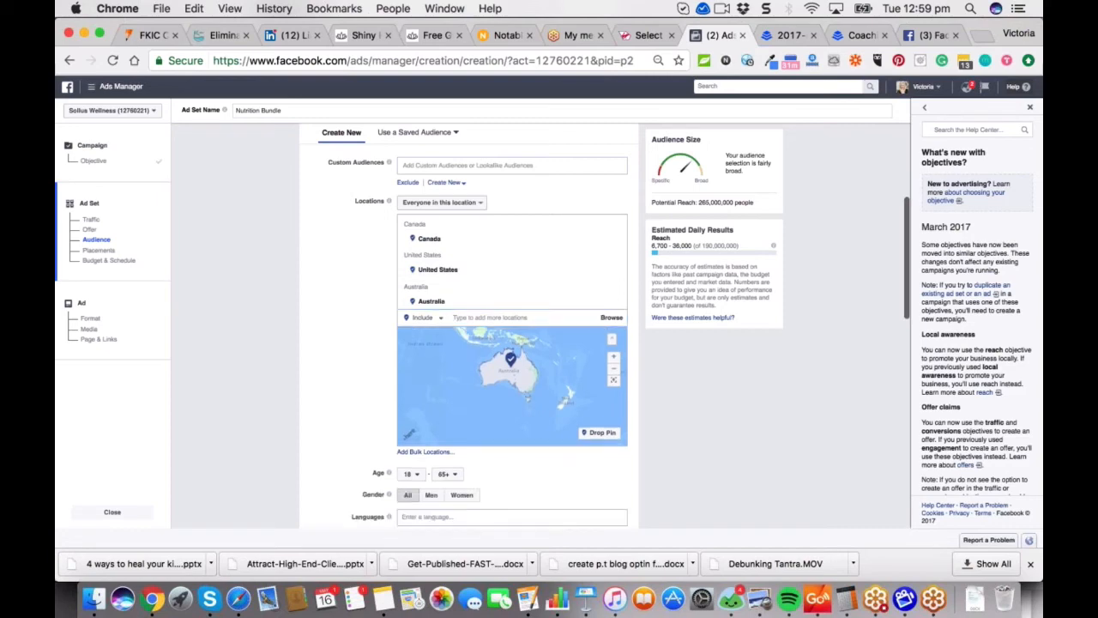
# Set the audience's age range to 24–35 and its gender to Women.
pyautogui.scroll(-2, 514, 326)
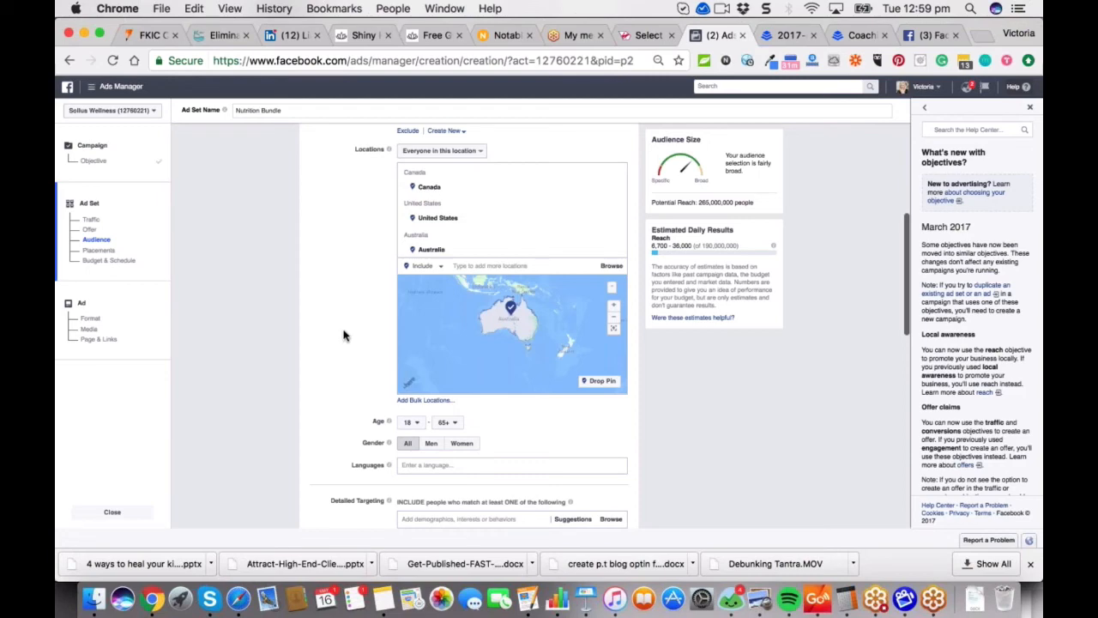
pyautogui.scroll(1, 344, 334)
pyautogui.scroll(-2, 347, 334)
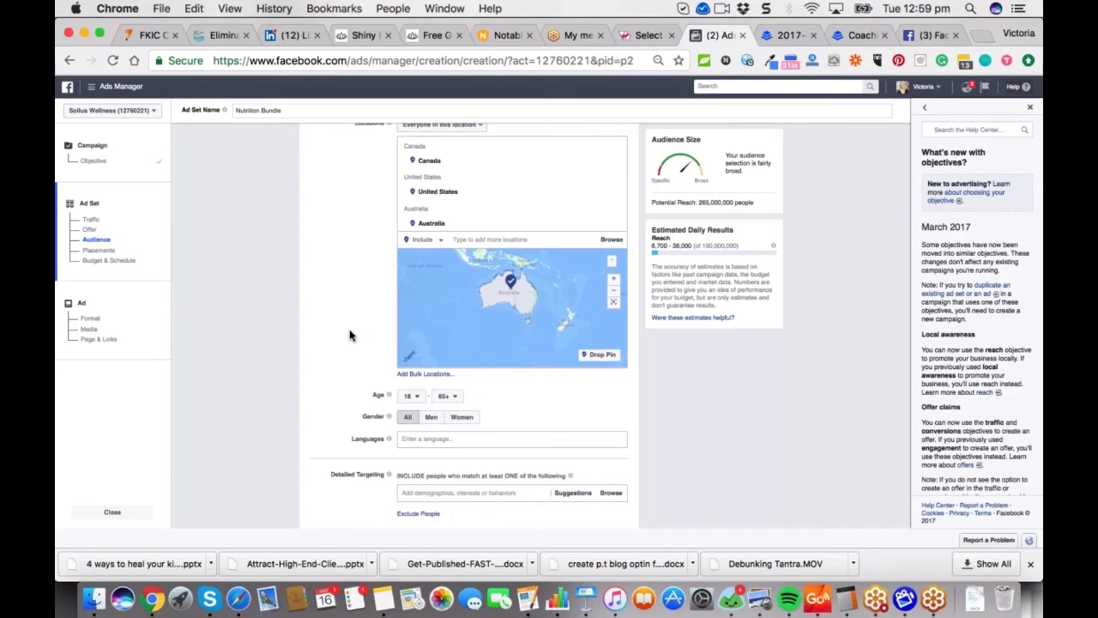
pyautogui.scroll(-1, 349, 335)
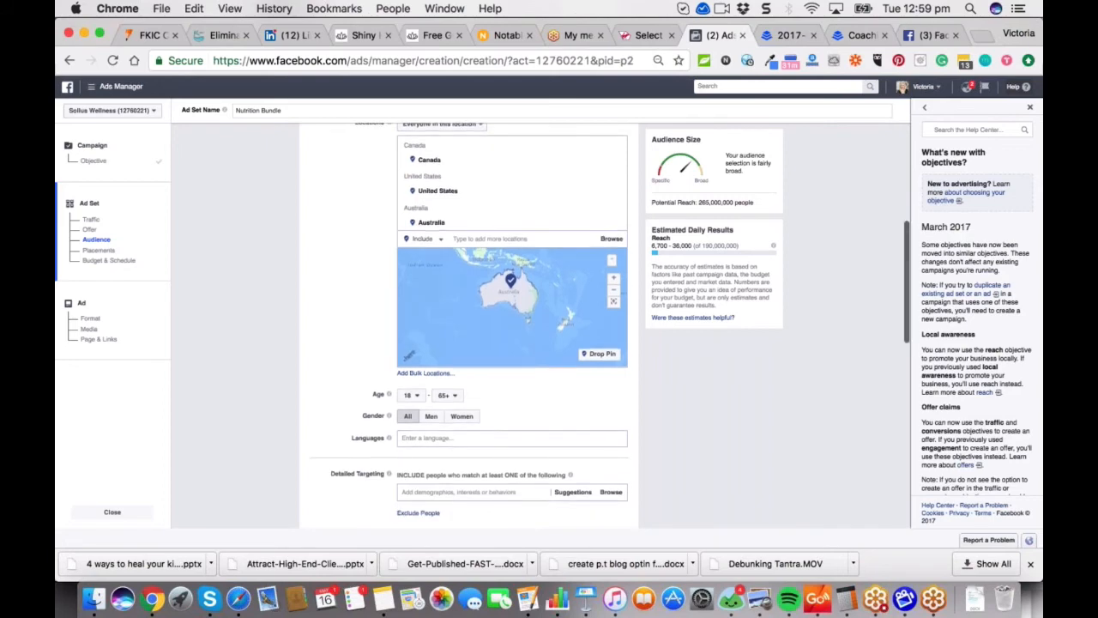
pyautogui.click(411, 395)
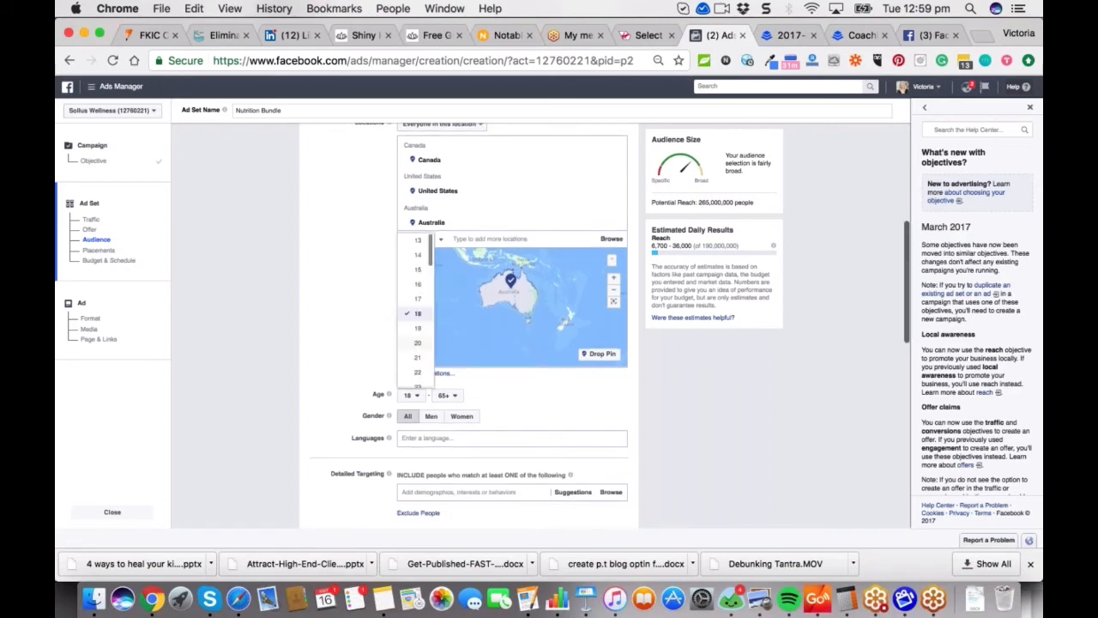
pyautogui.scroll(-2, 419, 339)
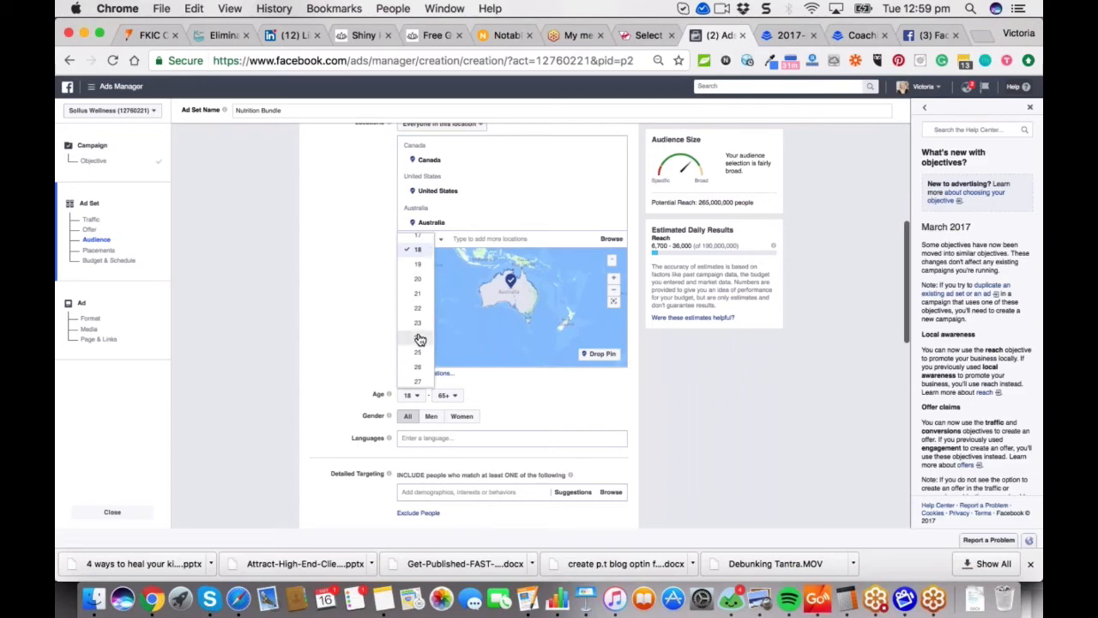
pyautogui.click(420, 340)
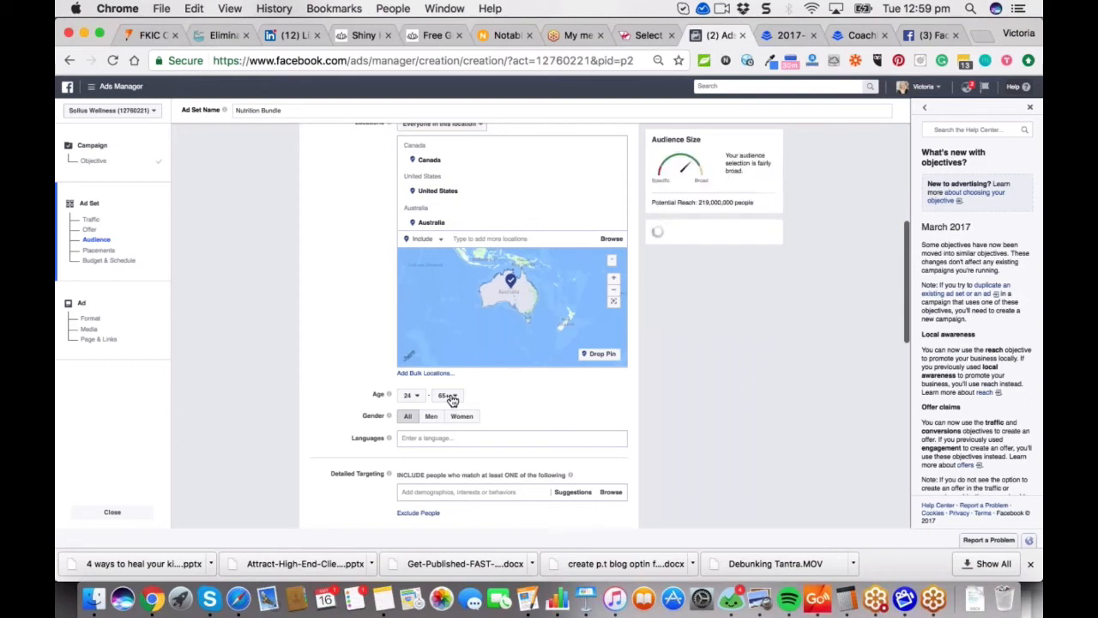
pyautogui.click(450, 396)
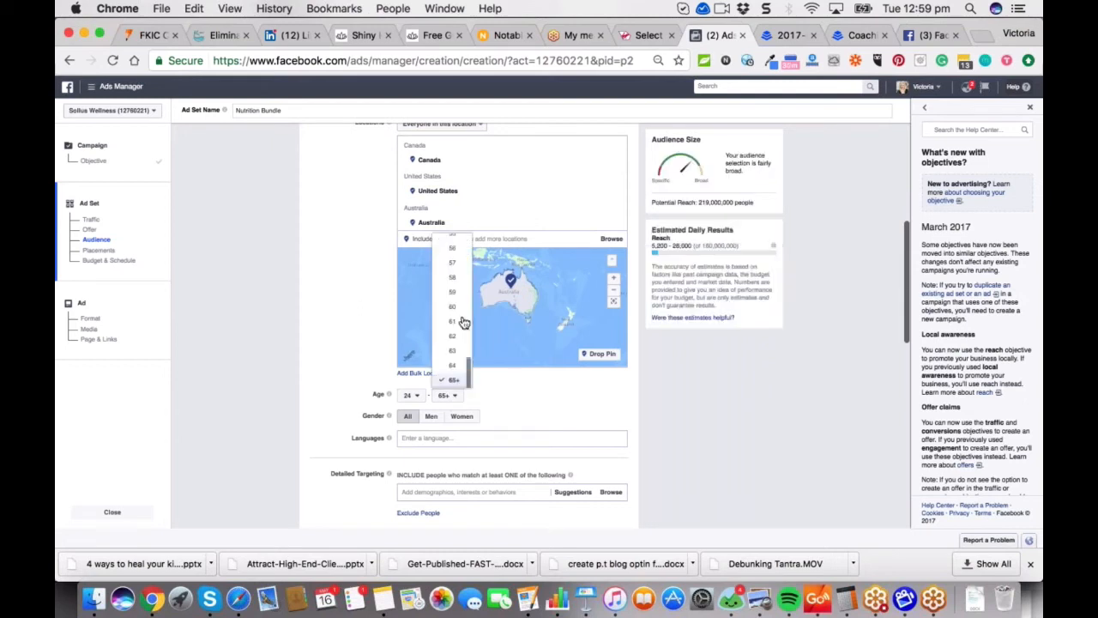
pyautogui.scroll(3, 463, 322)
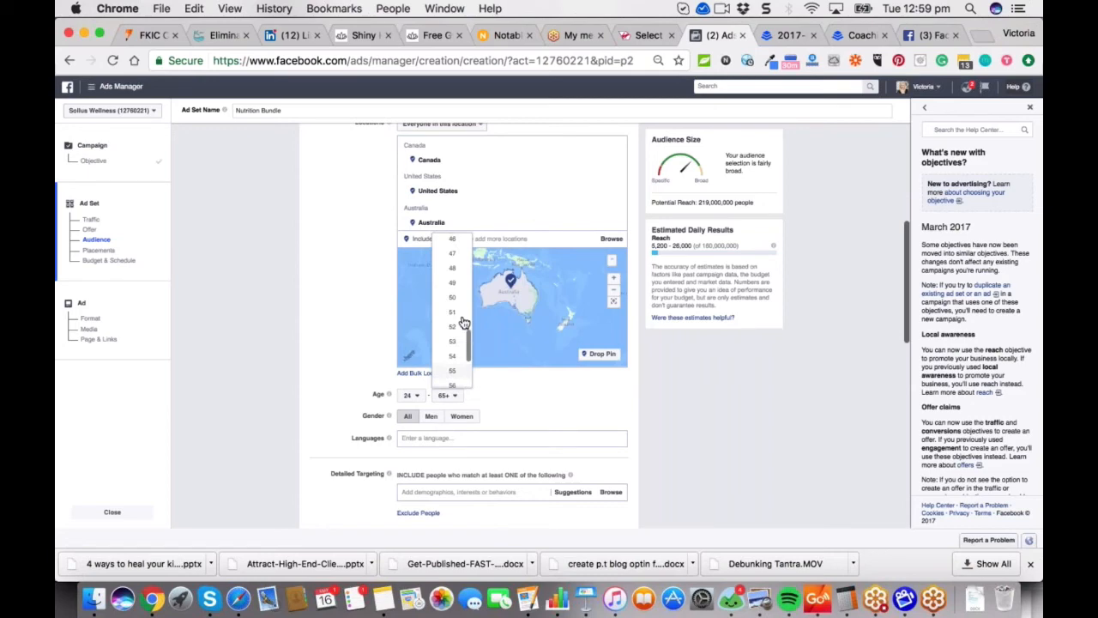
pyautogui.scroll(4, 461, 306)
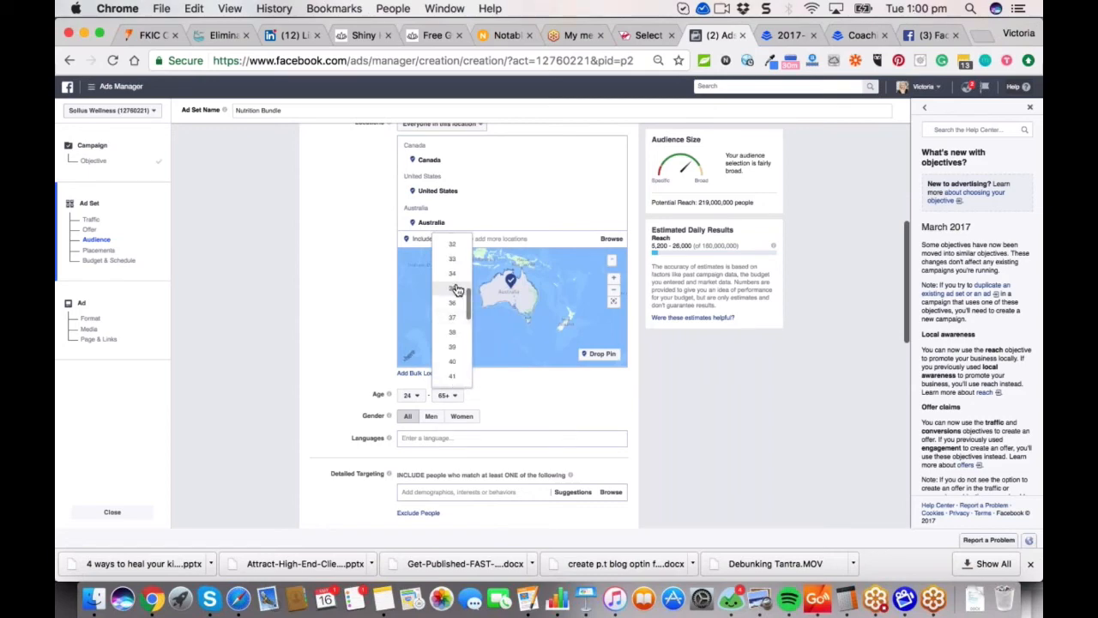
pyautogui.click(454, 289)
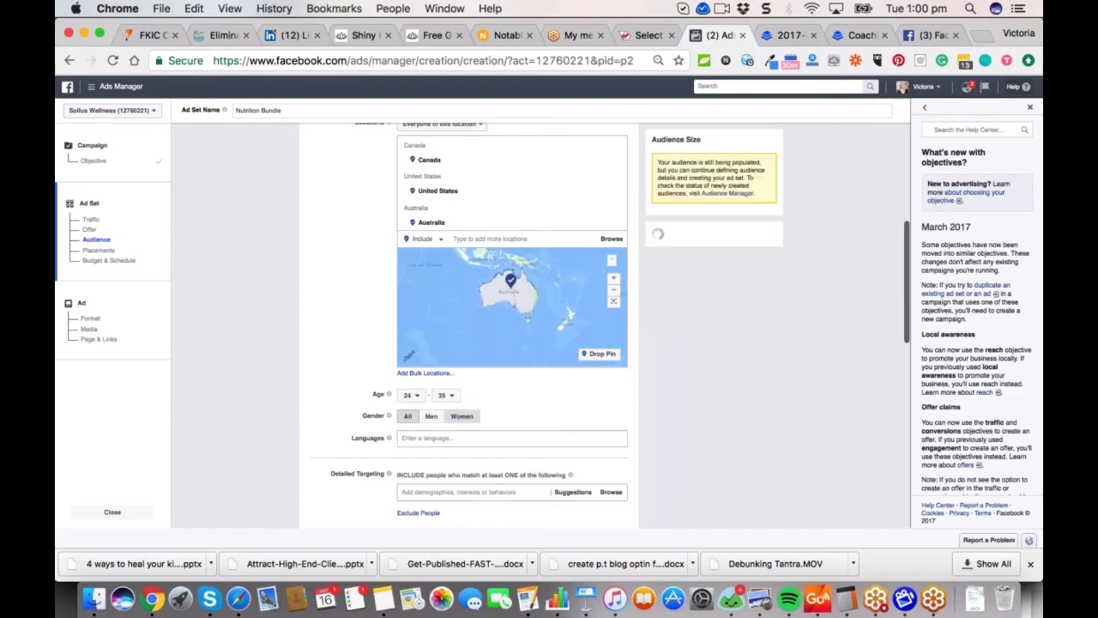
pyautogui.click(462, 417)
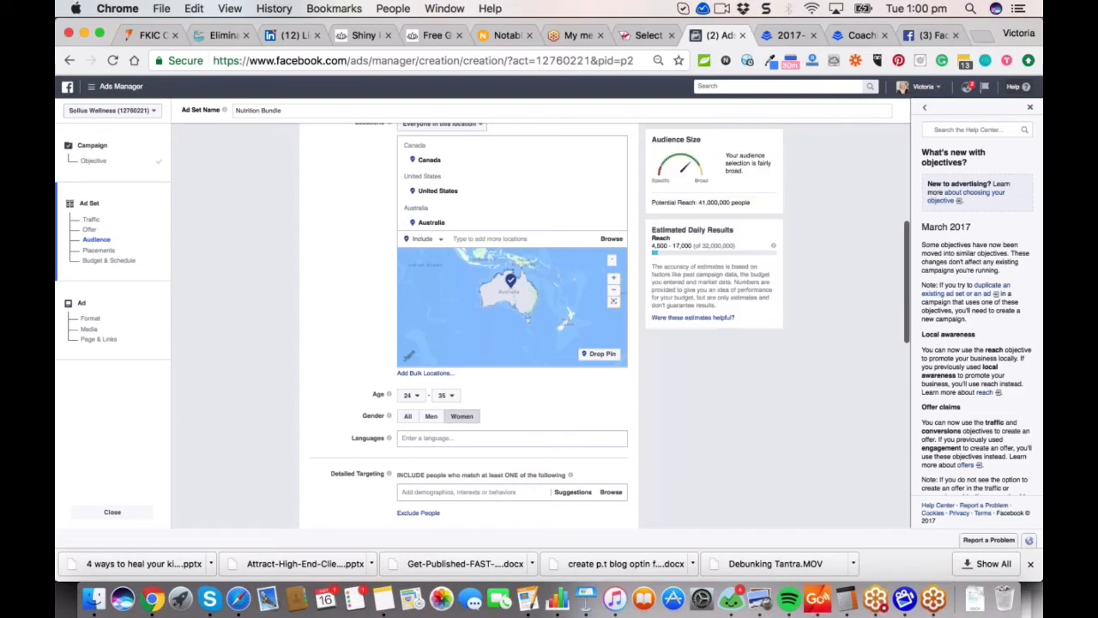
pyautogui.scroll(-5, 468, 326)
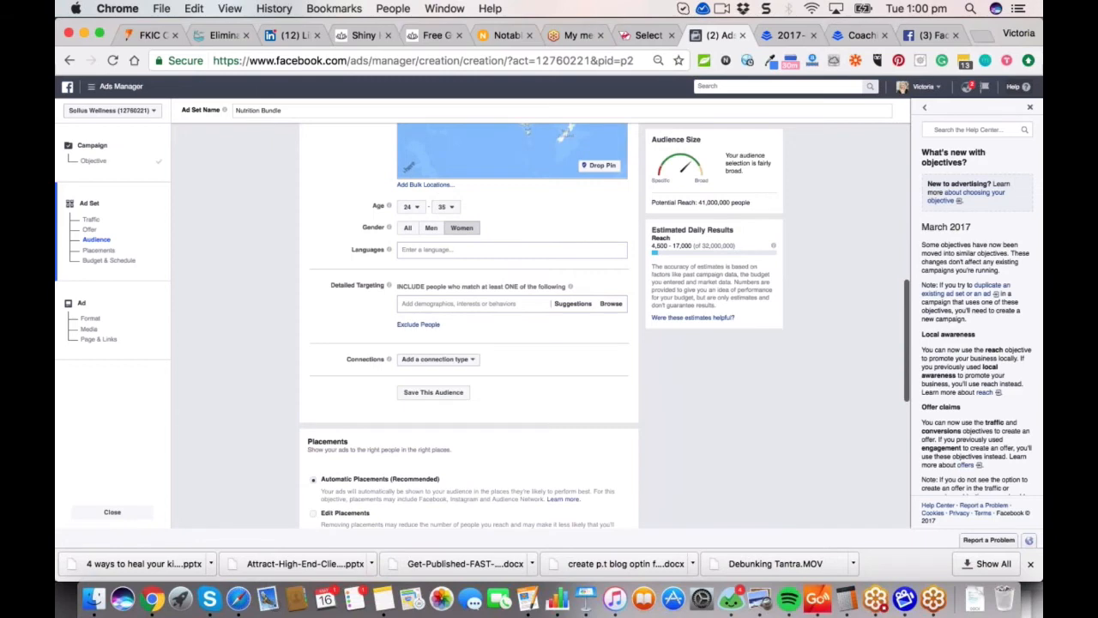
# Add the interest Institute for Integrative Nutrition to the ad set's detailed targeting.
pyautogui.scroll(2, 468, 326)
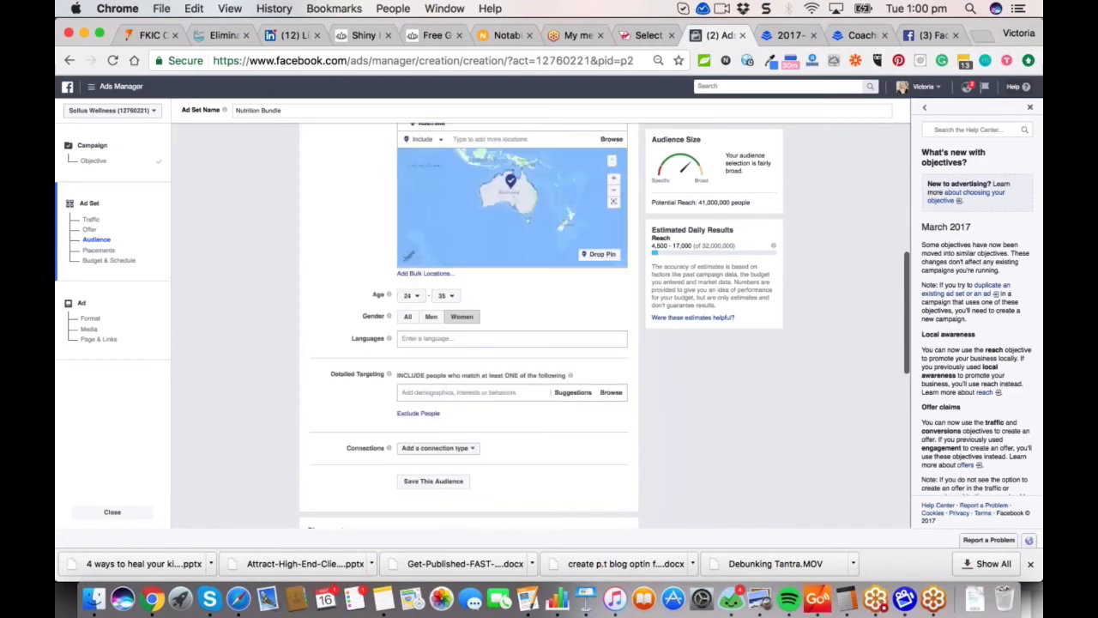
pyautogui.click(463, 392)
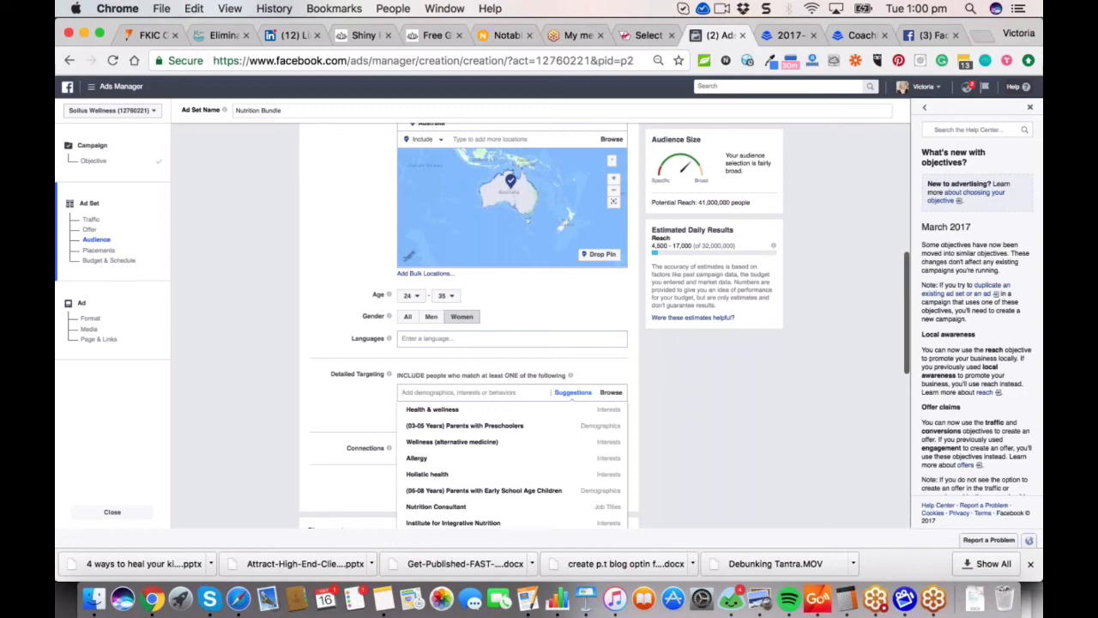
pyautogui.click(410, 392)
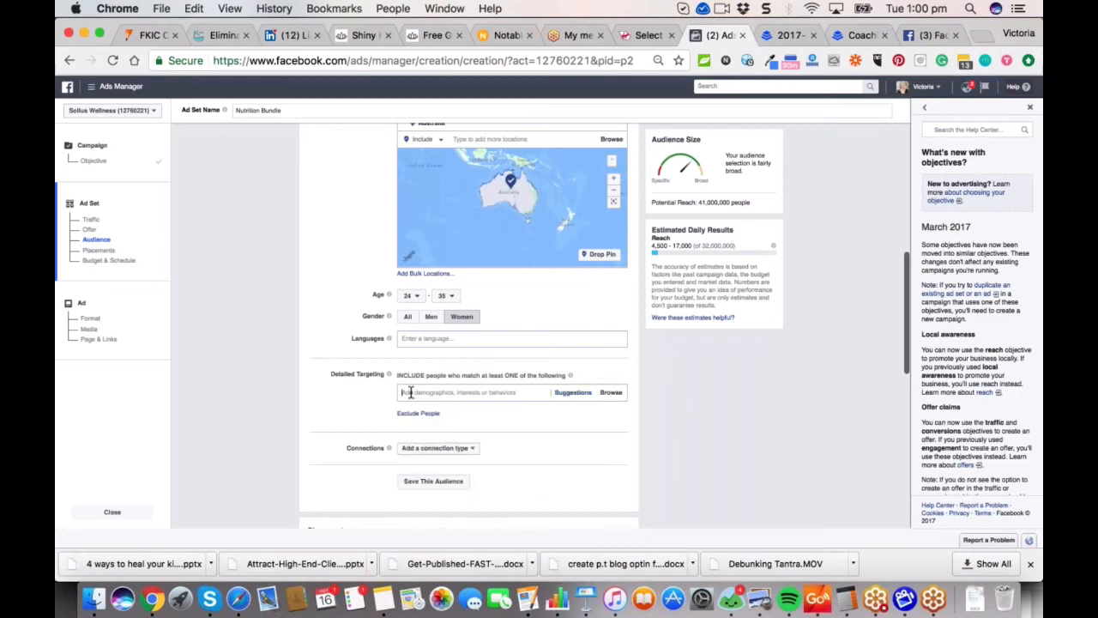
pyautogui.write('In')
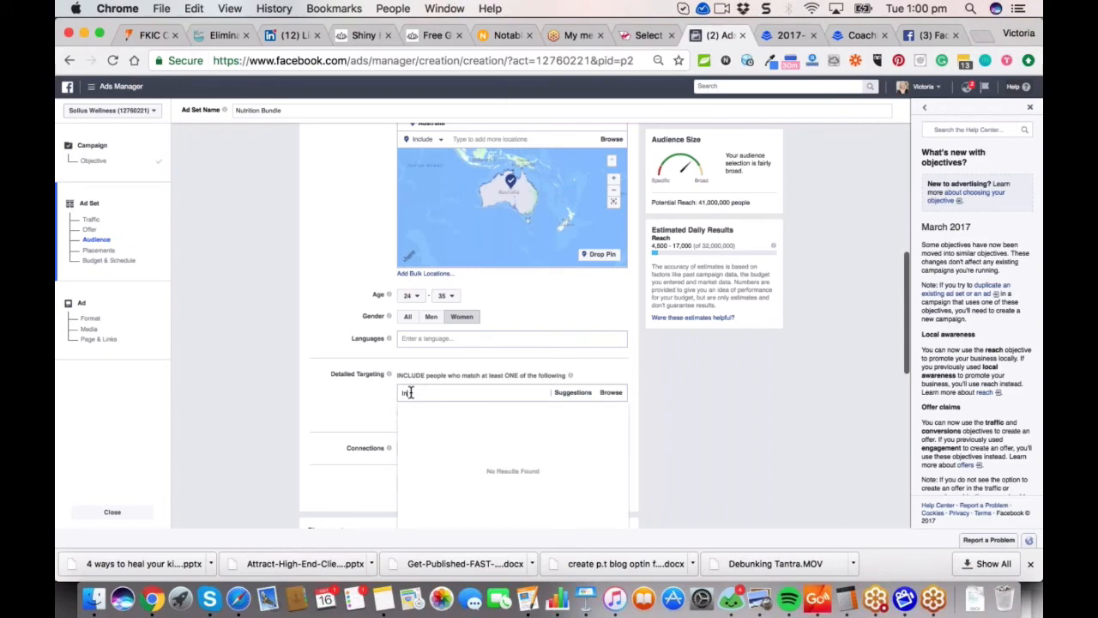
pyautogui.write('tu')
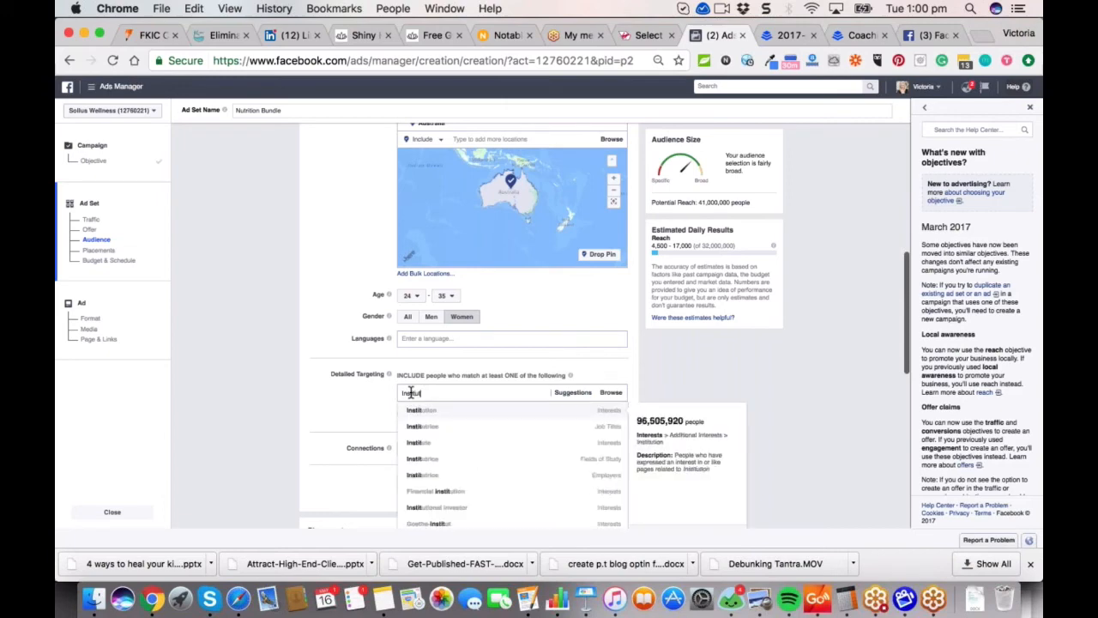
pyautogui.write('e for Integra')
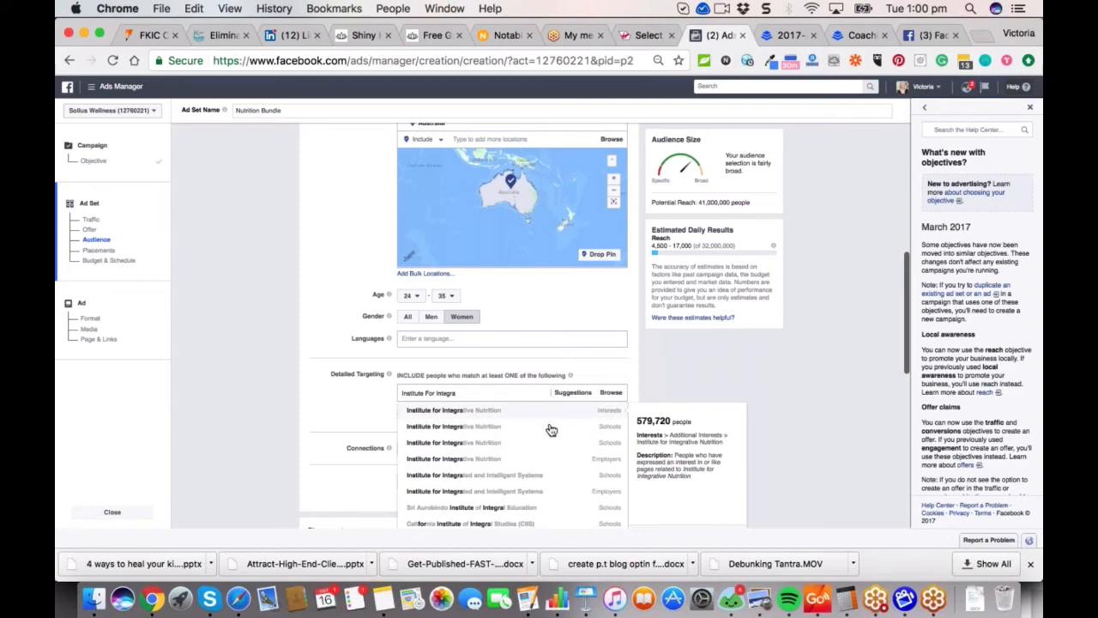
pyautogui.press('Return')
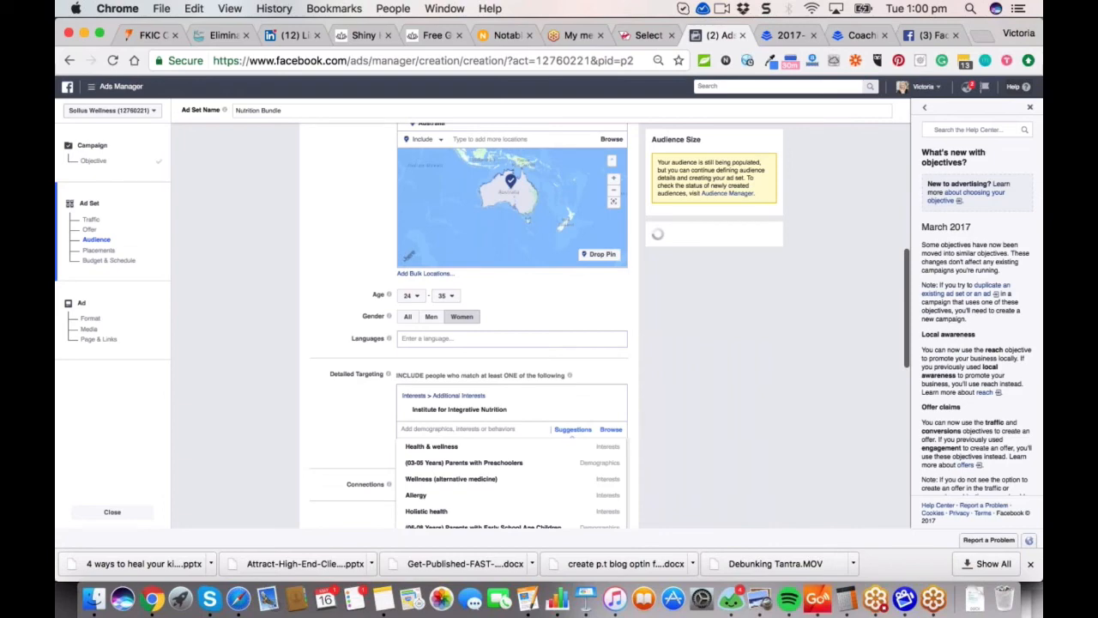
# Include both suggested Institute for Integrative Nutrition schools and the school The Institute For Integrative Nutrition in the detailed targeting.
pyautogui.scroll(-3, 515, 300)
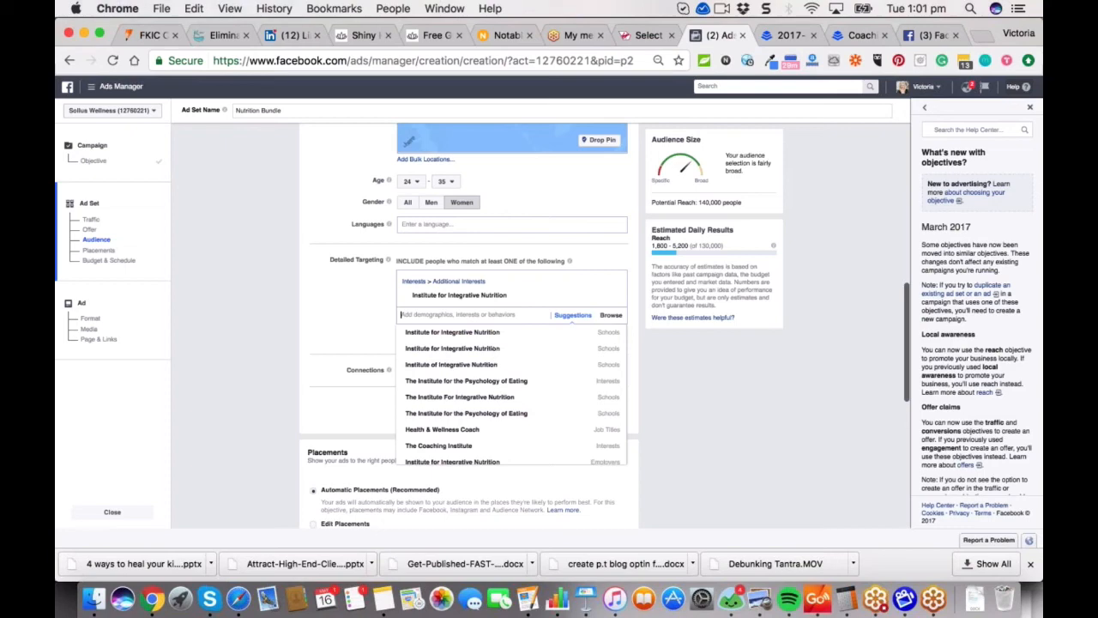
pyautogui.click(452, 348)
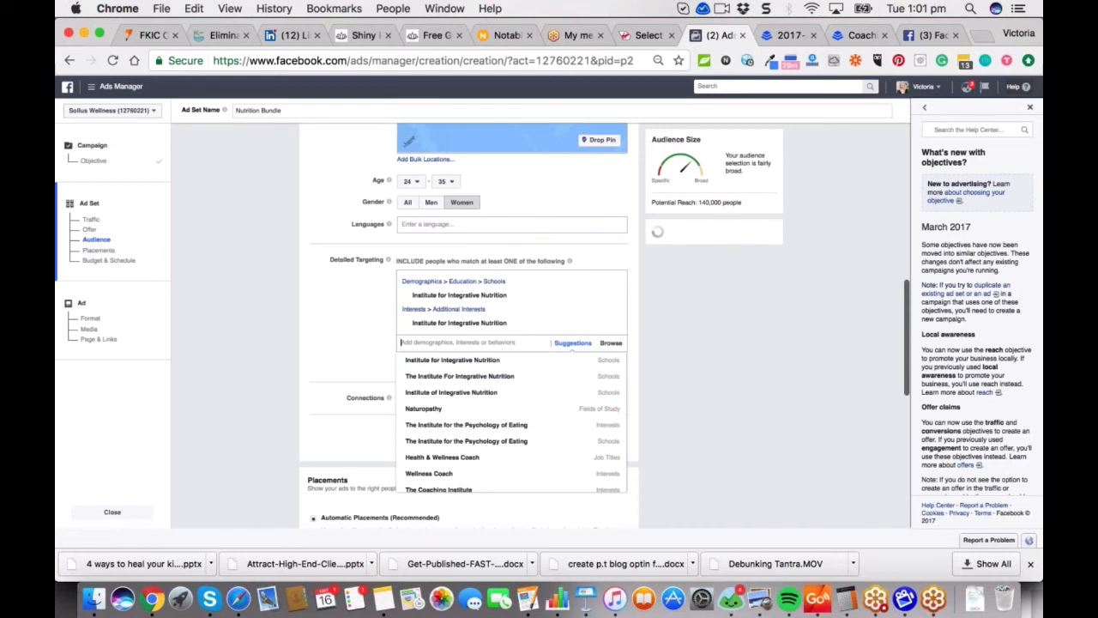
pyautogui.moveTo(452, 359)
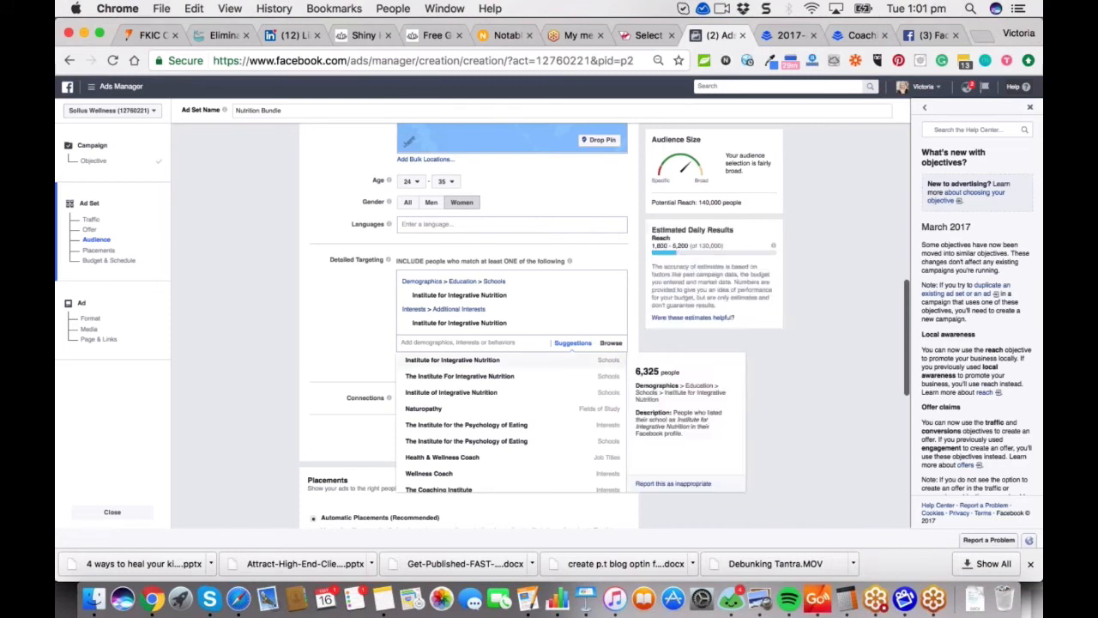
pyautogui.press('Return')
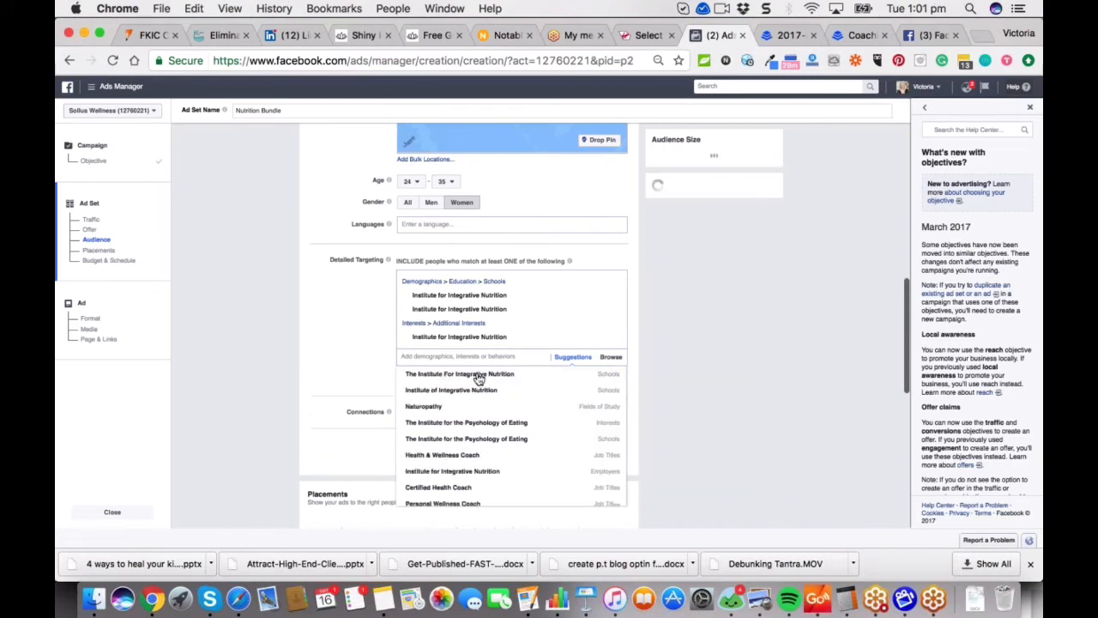
pyautogui.moveTo(478, 378)
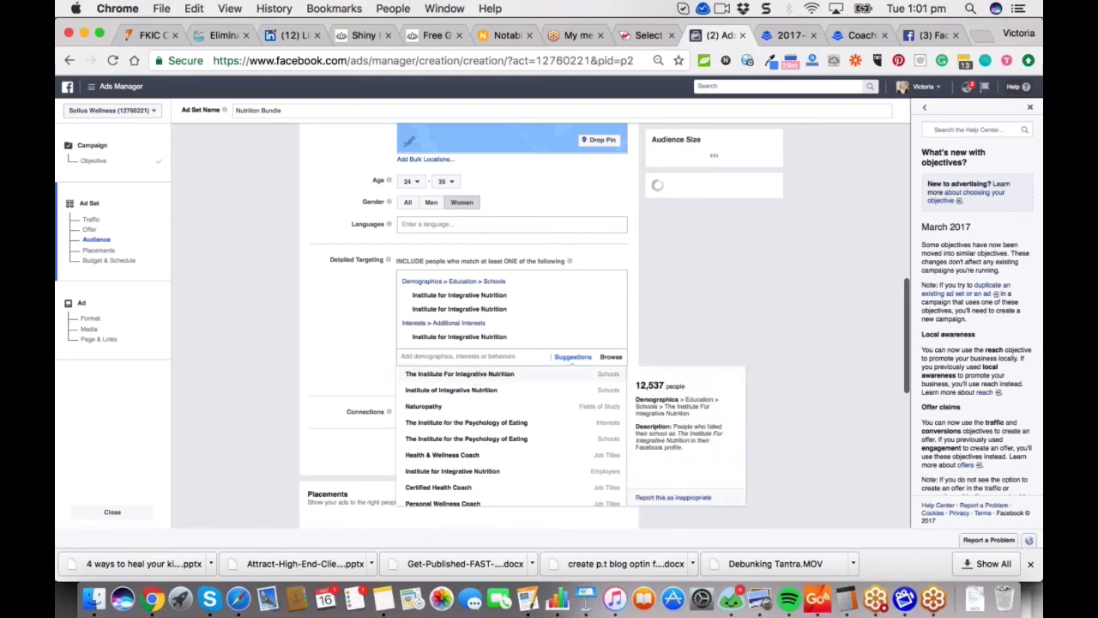
pyautogui.press('Return')
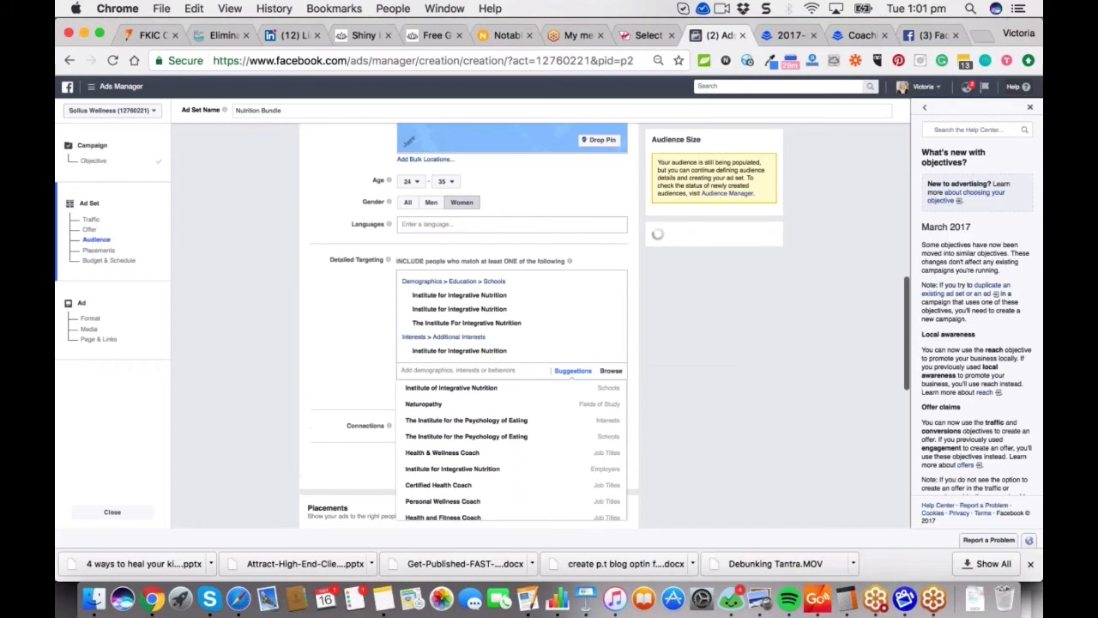
# Include the school Institute of Integrative Nutrition, The Institute for the Psychology of Eating as interest and school, and the employer Institute for Integrative Nutrition.
pyautogui.press('Down')
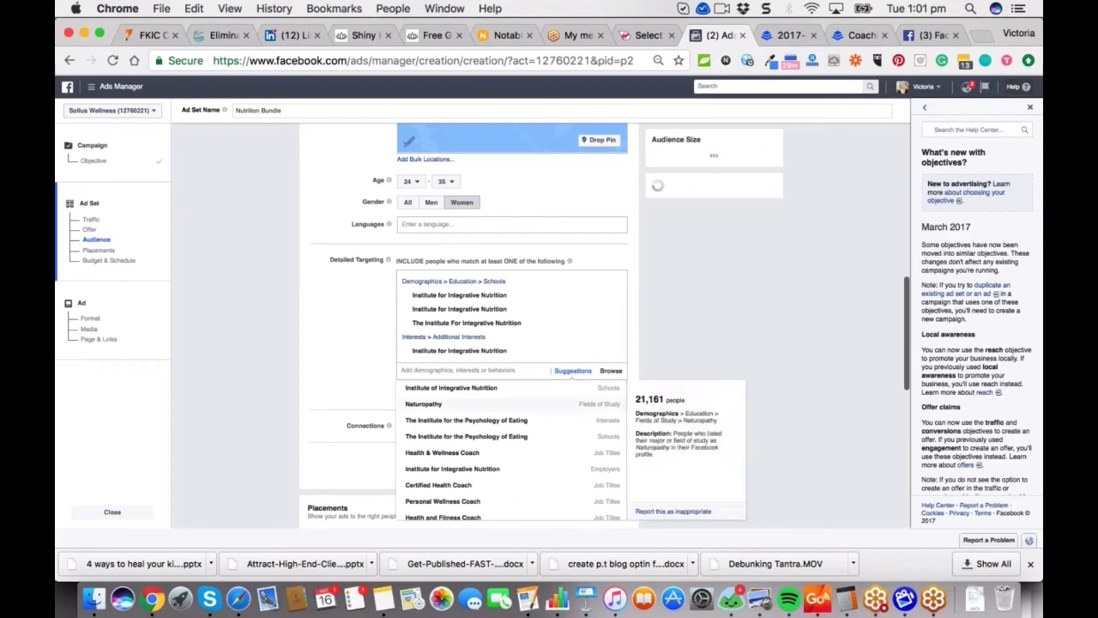
pyautogui.press('Up')
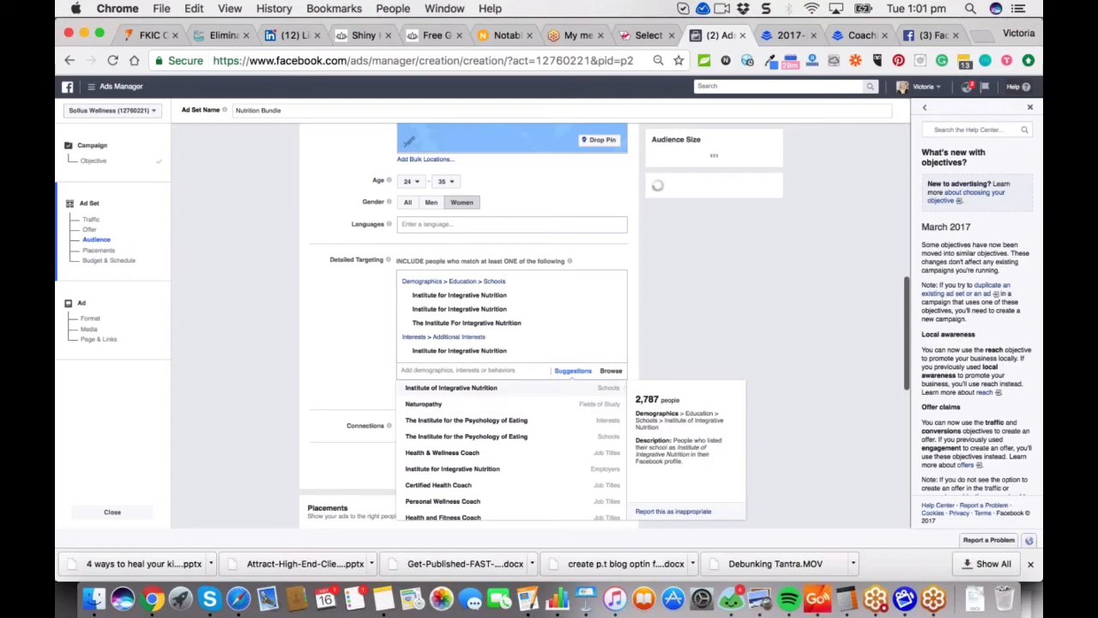
pyautogui.press('Return')
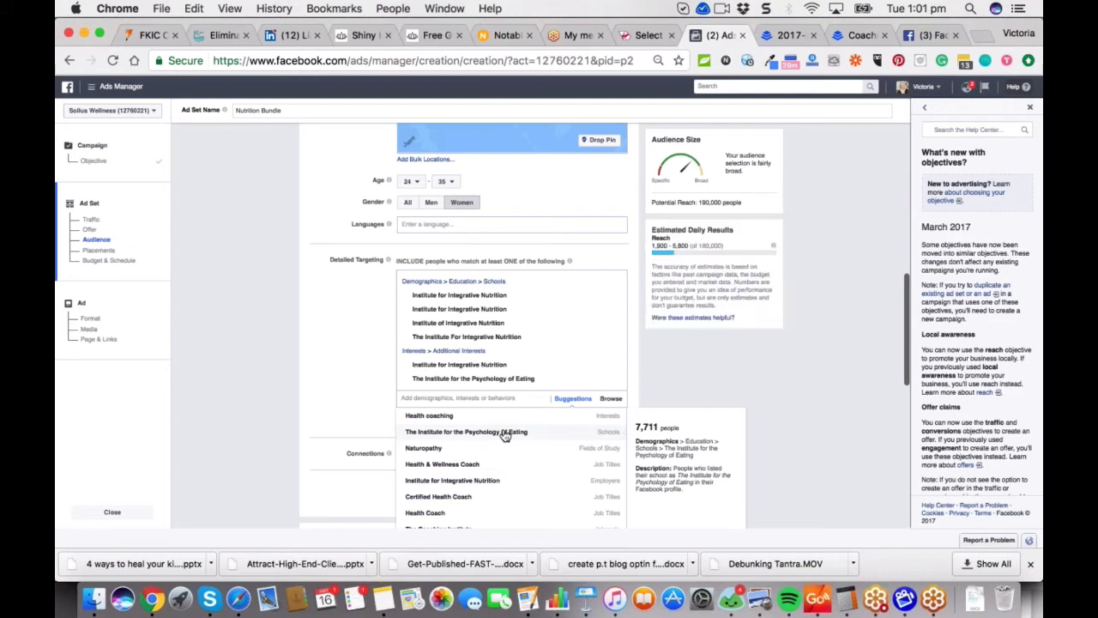
pyautogui.click(506, 434)
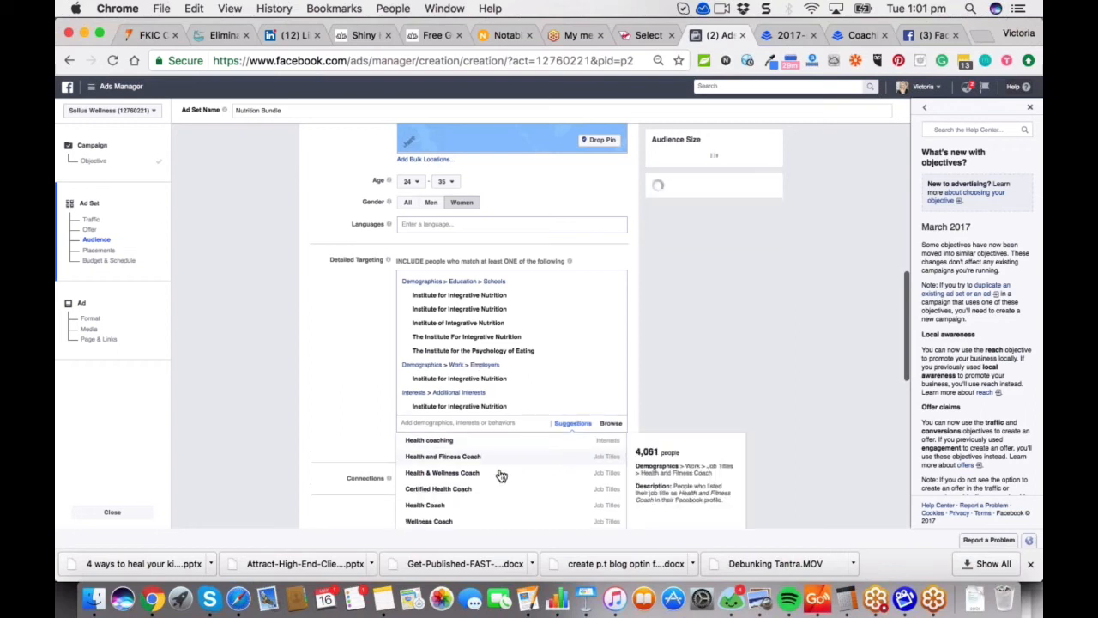
# Add the job titles Health & Wellness Coach and Certified Health Coach to the detailed targeting.
pyautogui.click(580, 478)
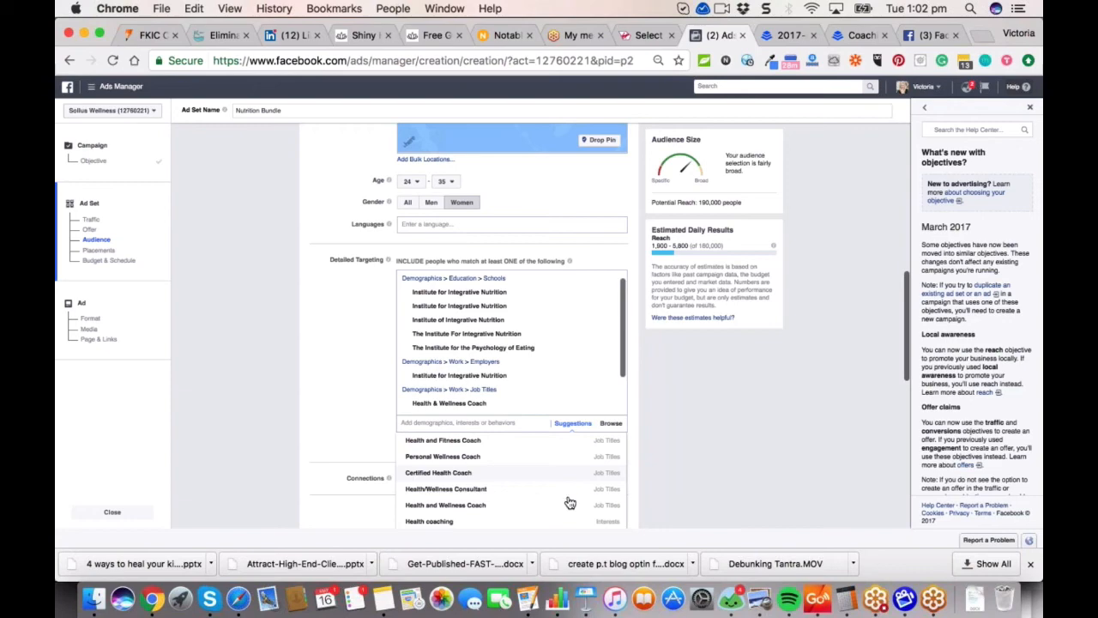
pyautogui.click(573, 473)
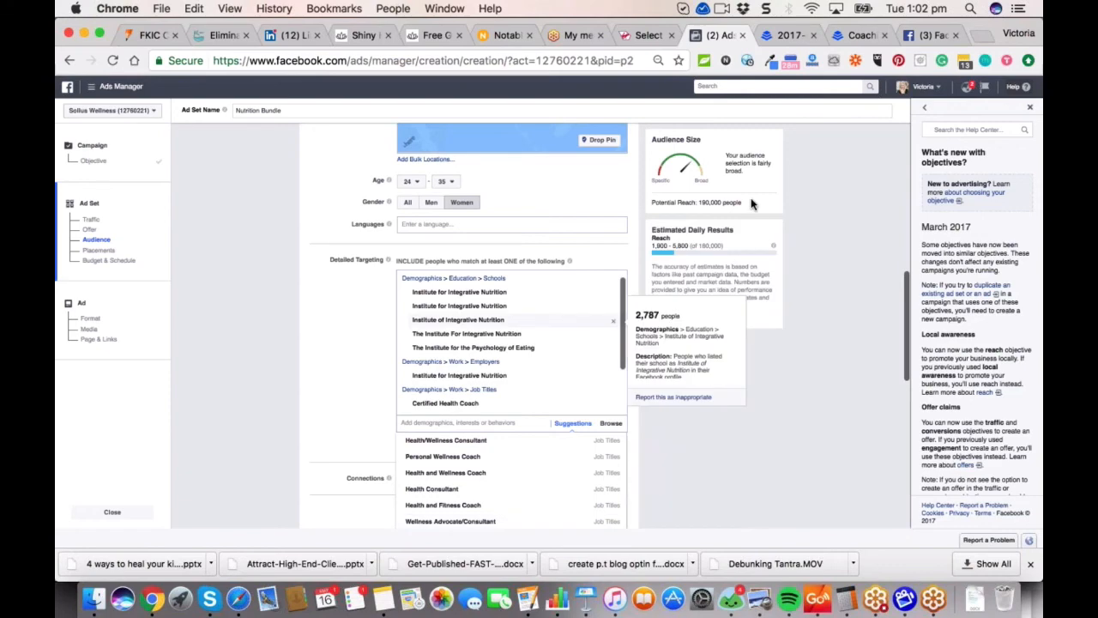
# Remove the Certified Health Coach and Health & Wellness Coach job titles from the detailed targeting and close the suggestions.
pyautogui.scroll(-2, 661, 399)
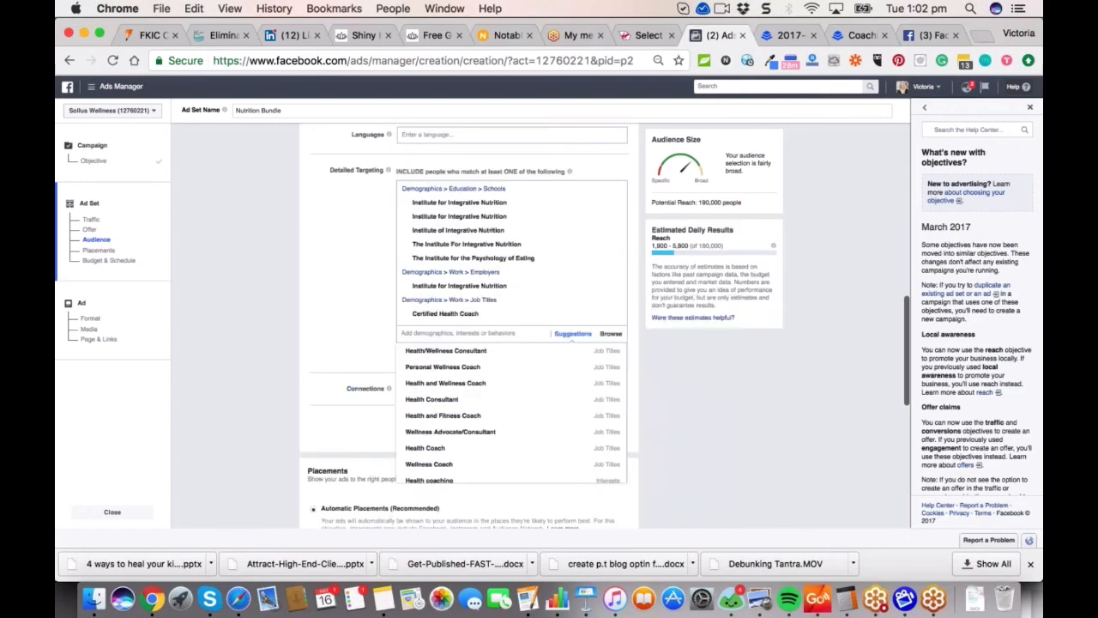
pyautogui.scroll(1, 567, 358)
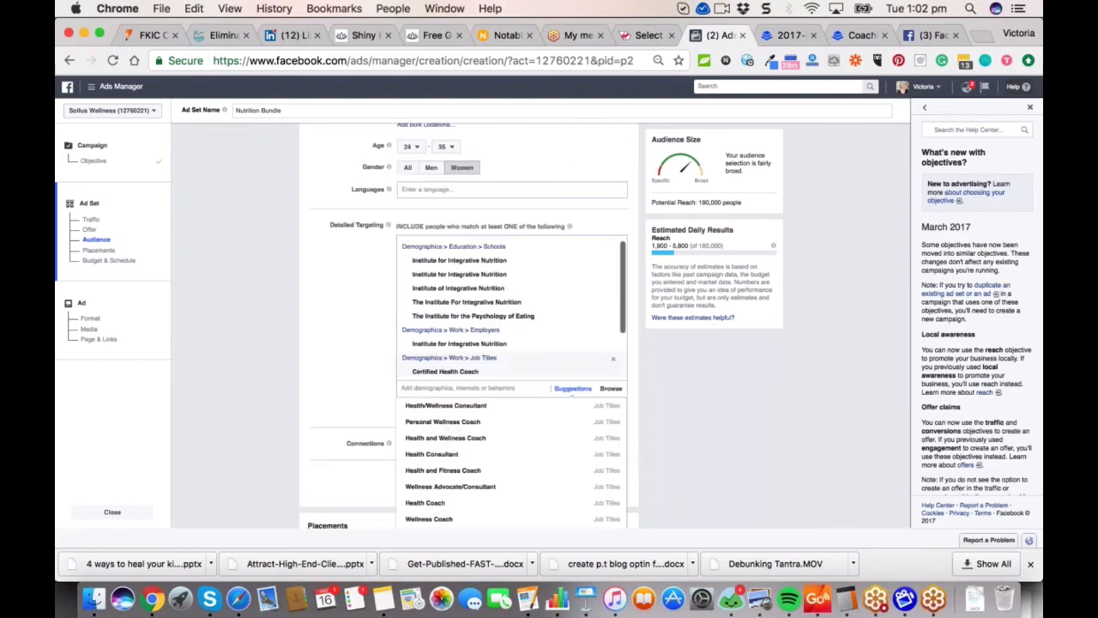
pyautogui.moveTo(515, 371)
pyautogui.click(613, 372)
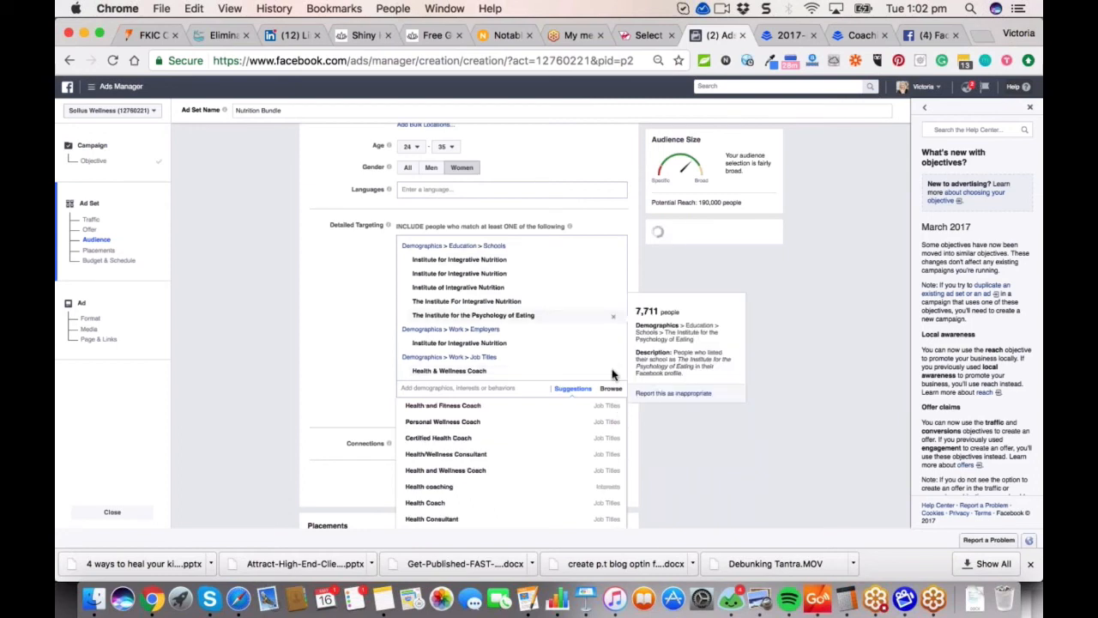
pyautogui.scroll(-3, 613, 372)
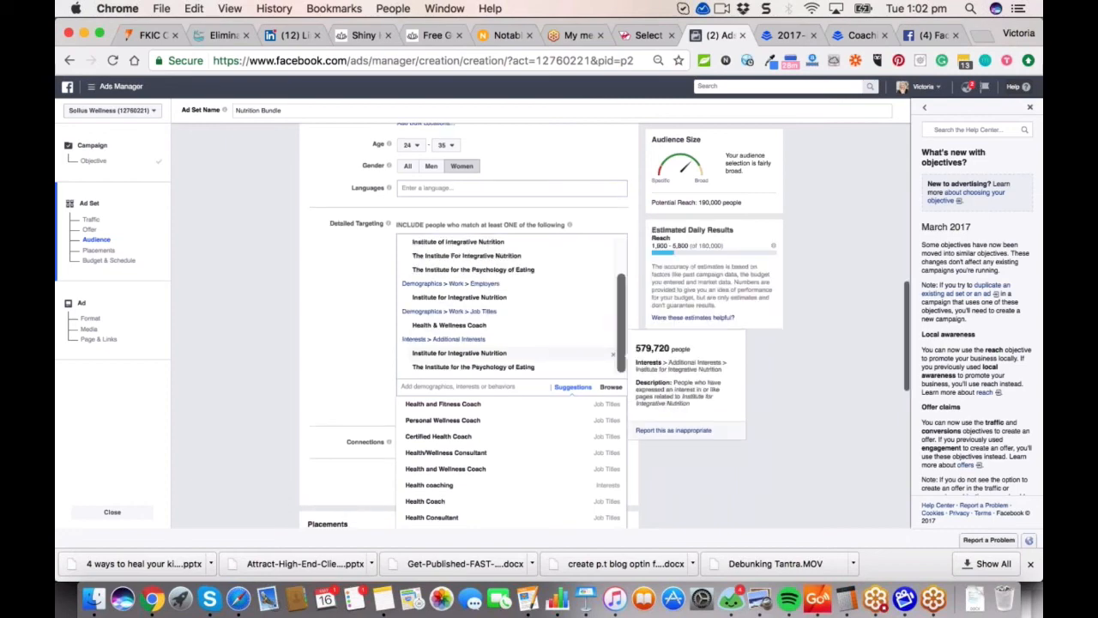
pyautogui.scroll(-3, 515, 361)
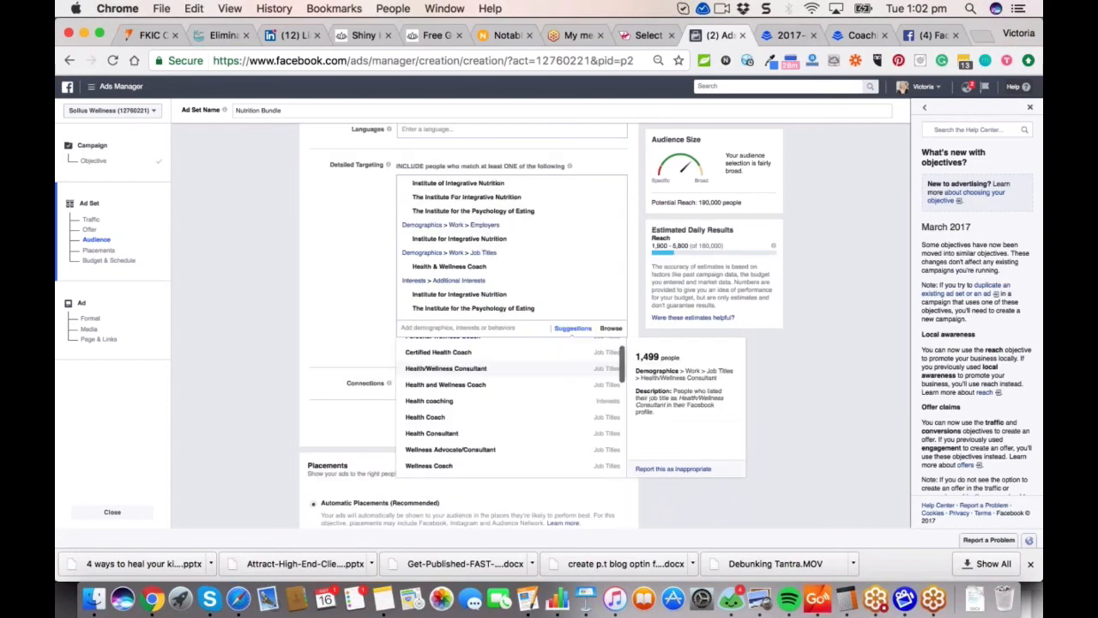
pyautogui.click(614, 252)
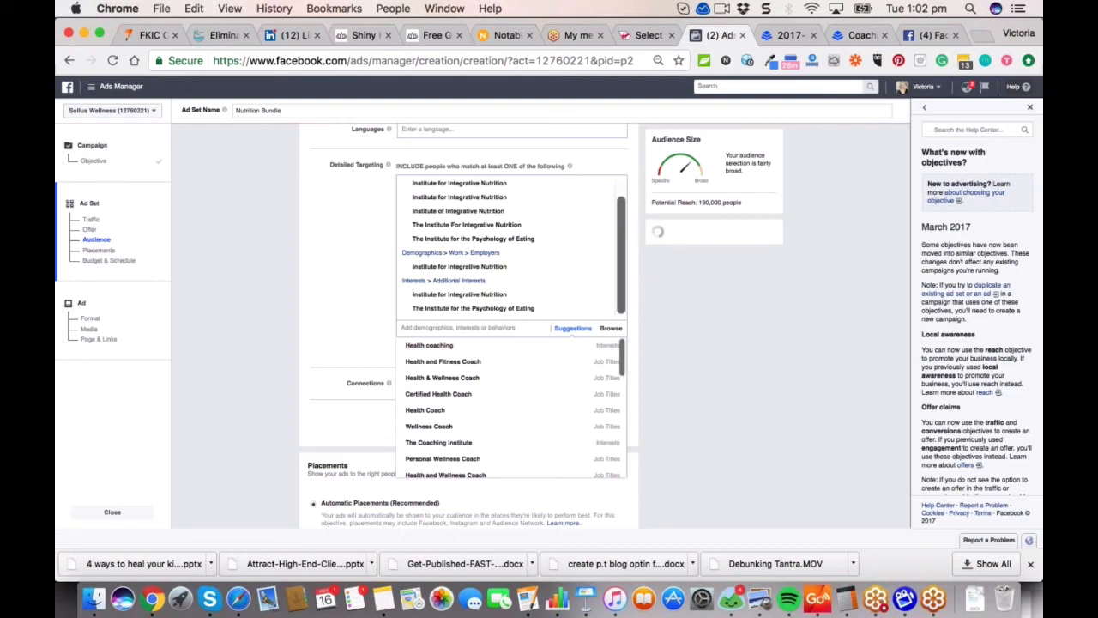
pyautogui.press('Escape')
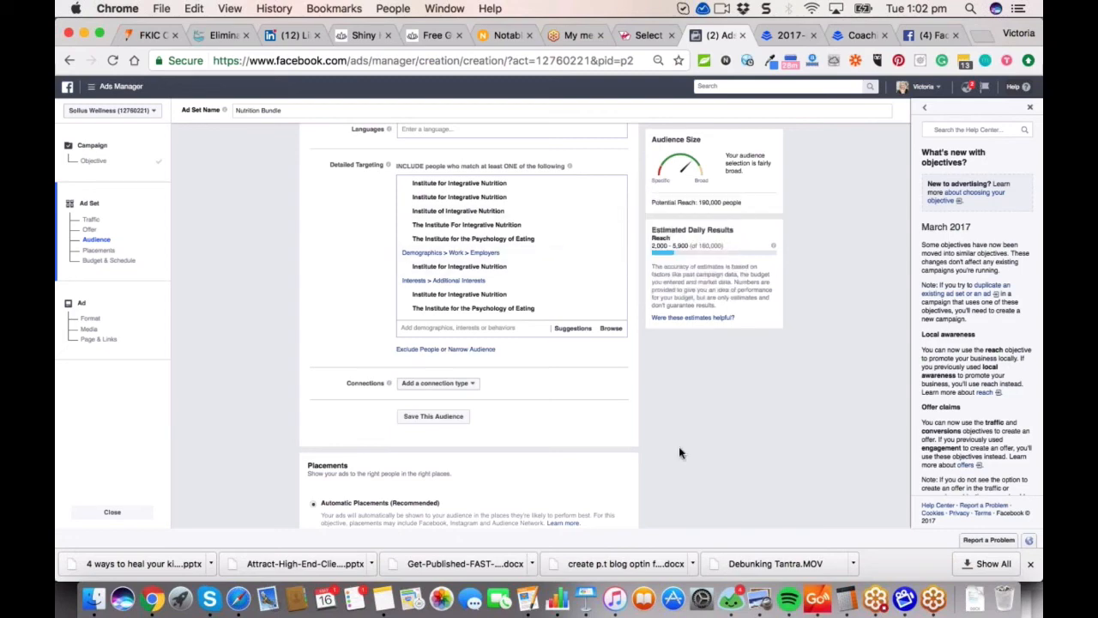
pyautogui.scroll(-2, 679, 448)
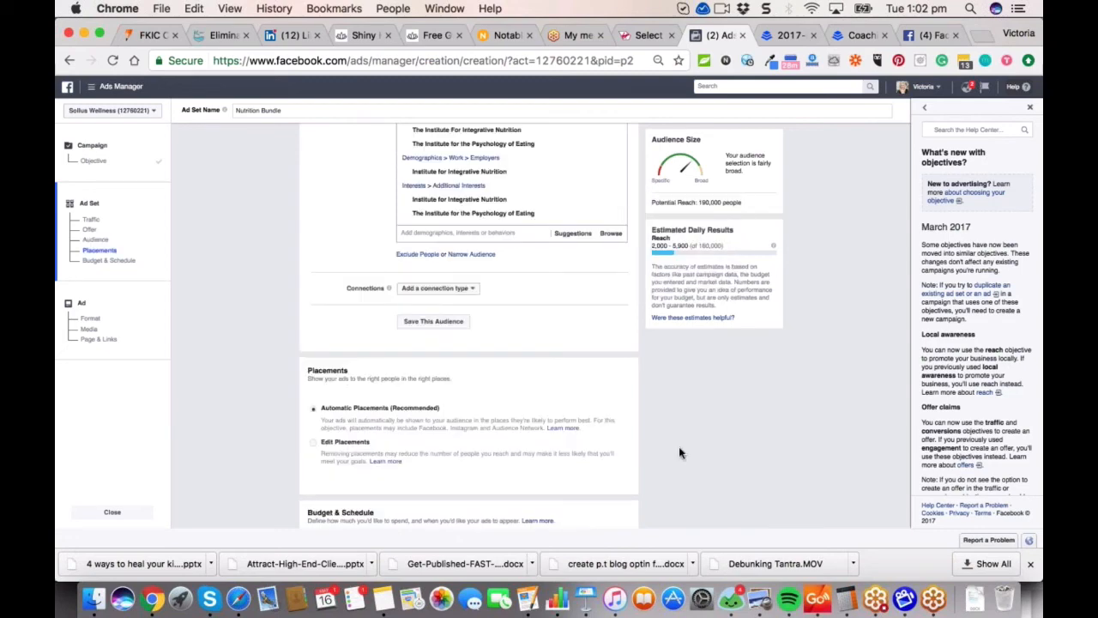
pyautogui.scroll(-1, 678, 452)
pyautogui.scroll(1, 679, 450)
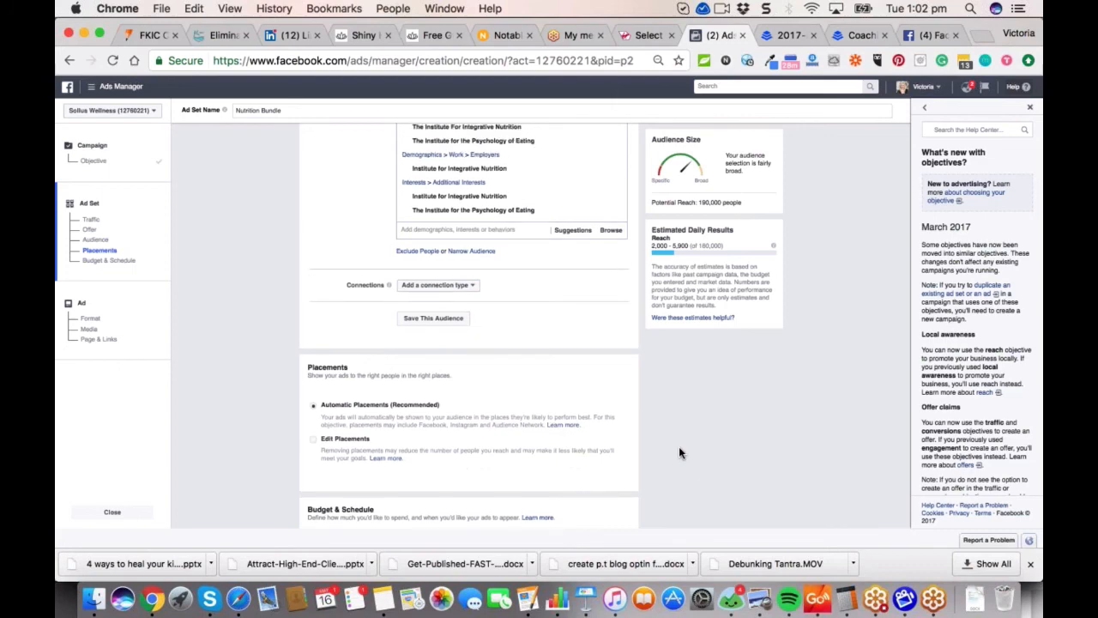
pyautogui.scroll(1, 678, 450)
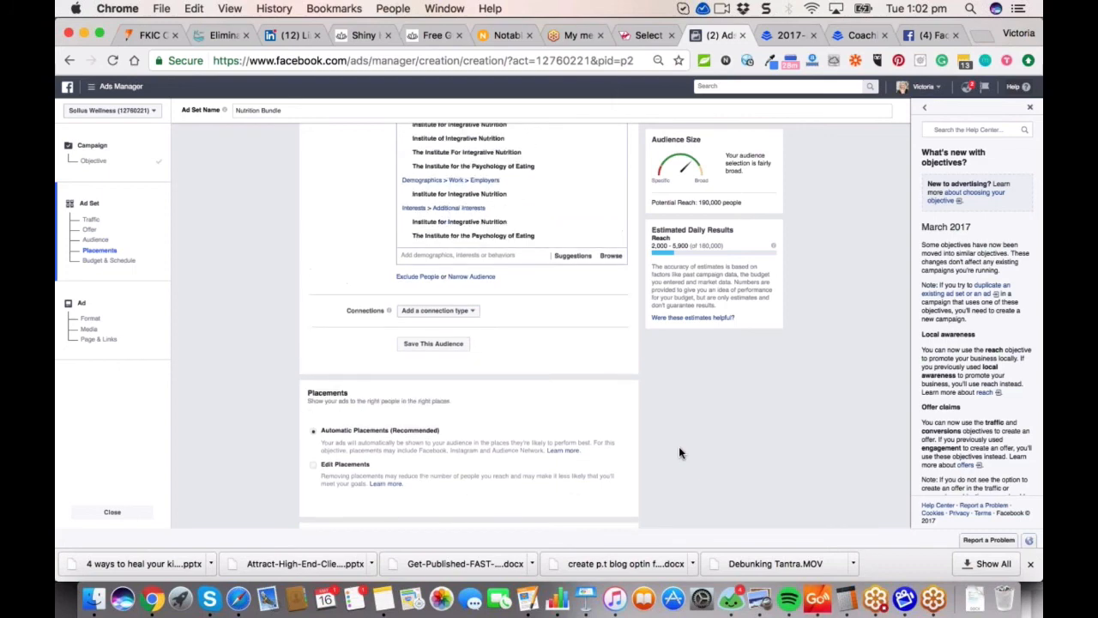
pyautogui.rightClick(678, 450)
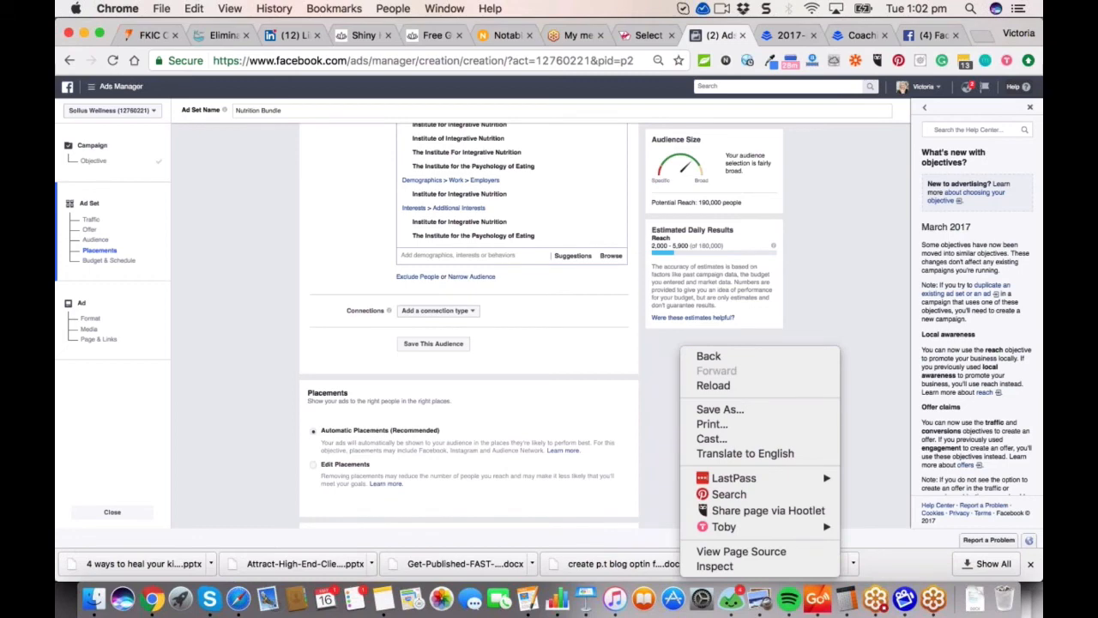
pyautogui.press('Escape')
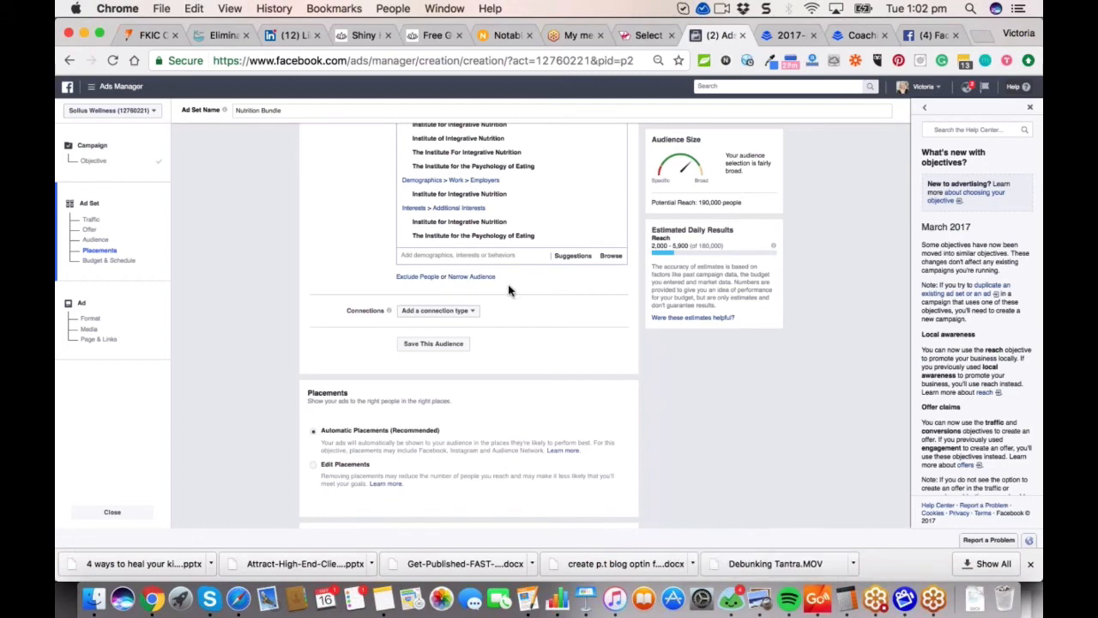
# Exclude people interested in Marie Forleo from the ad set's detailed targeting.
pyautogui.scroll(3, 508, 290)
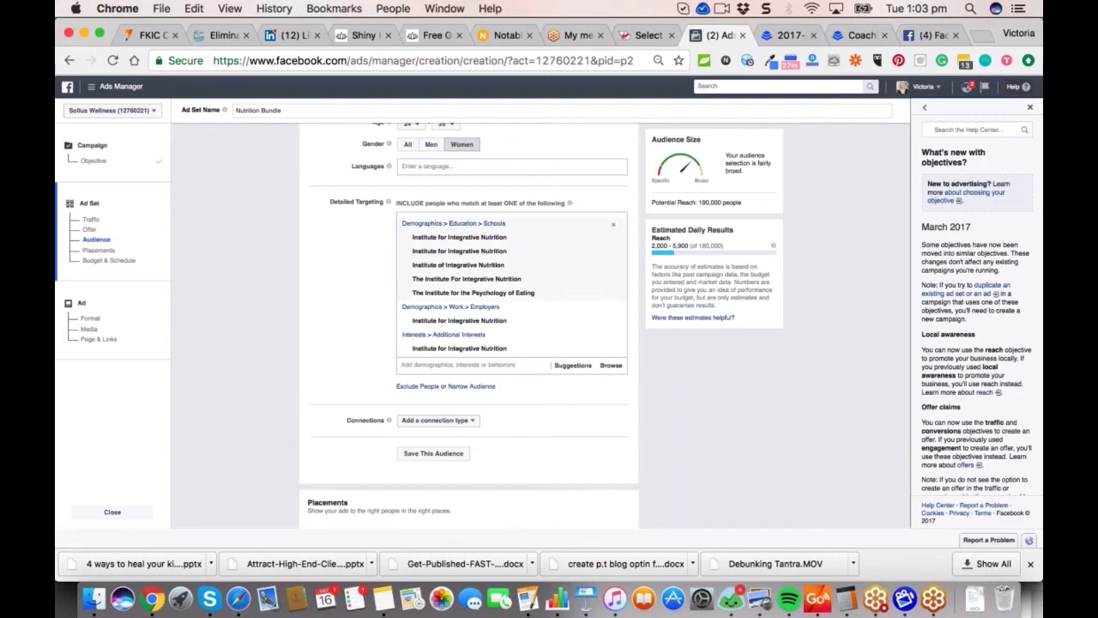
pyautogui.moveTo(515, 348)
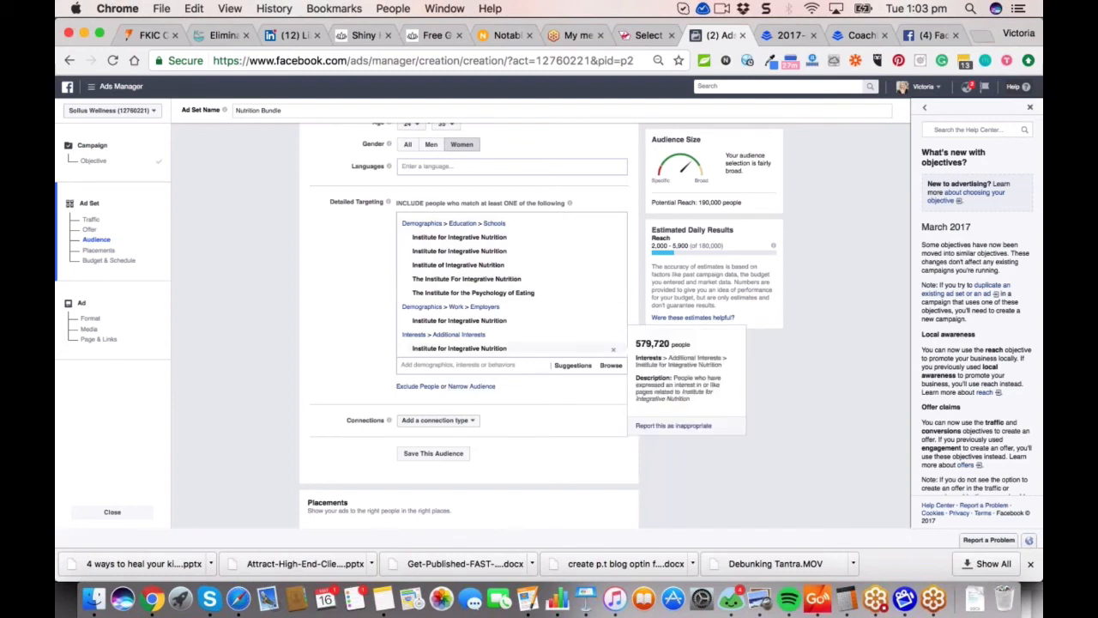
pyautogui.click(429, 388)
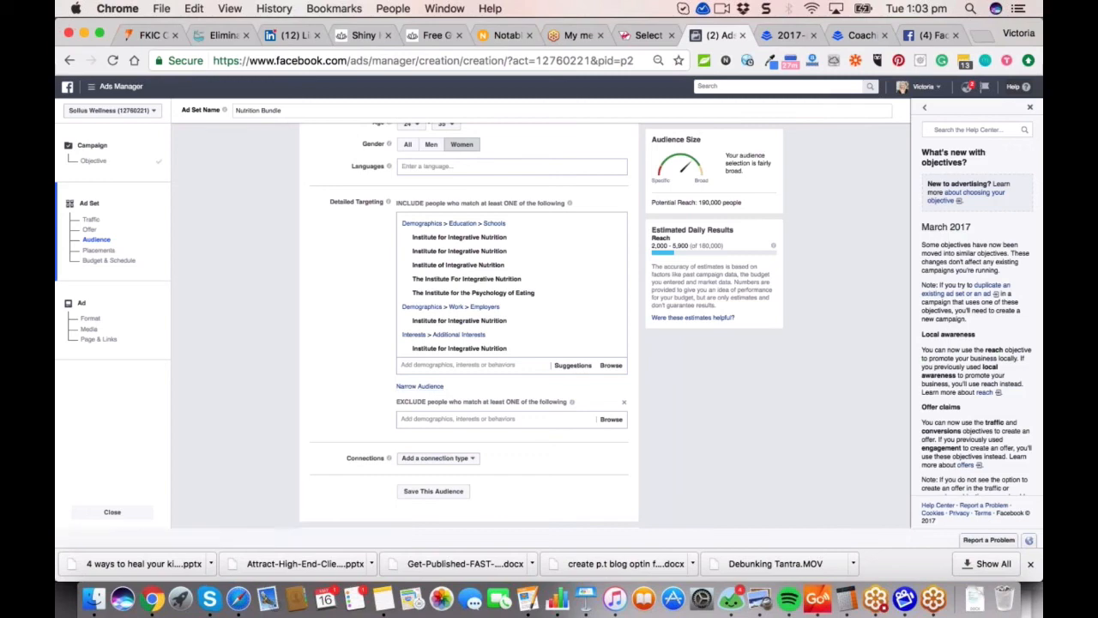
pyautogui.click(455, 419)
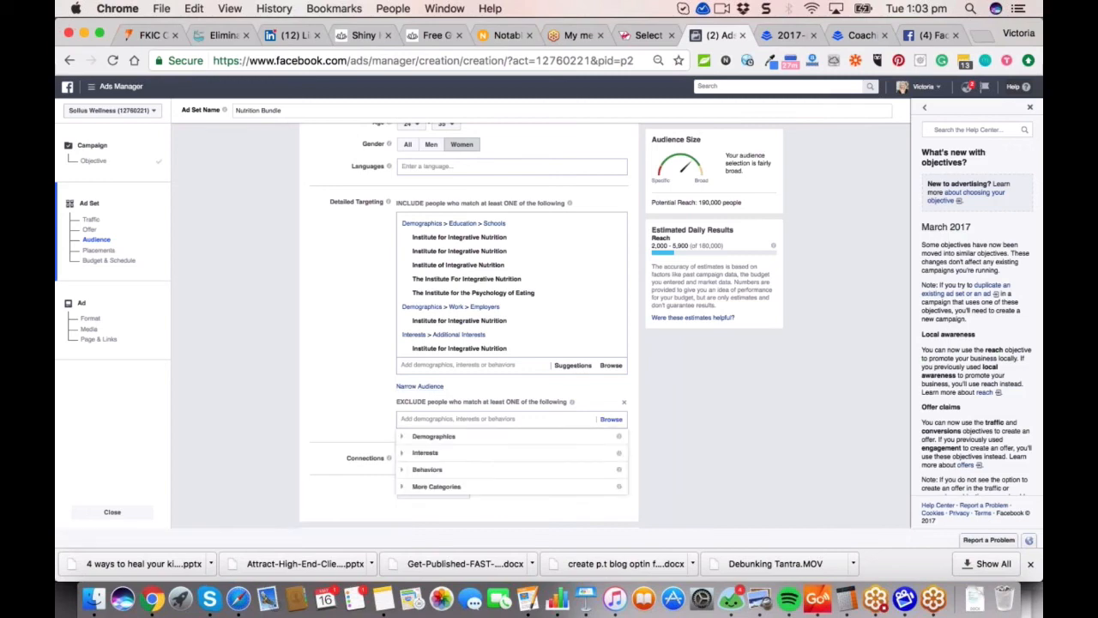
pyautogui.write('marie for')
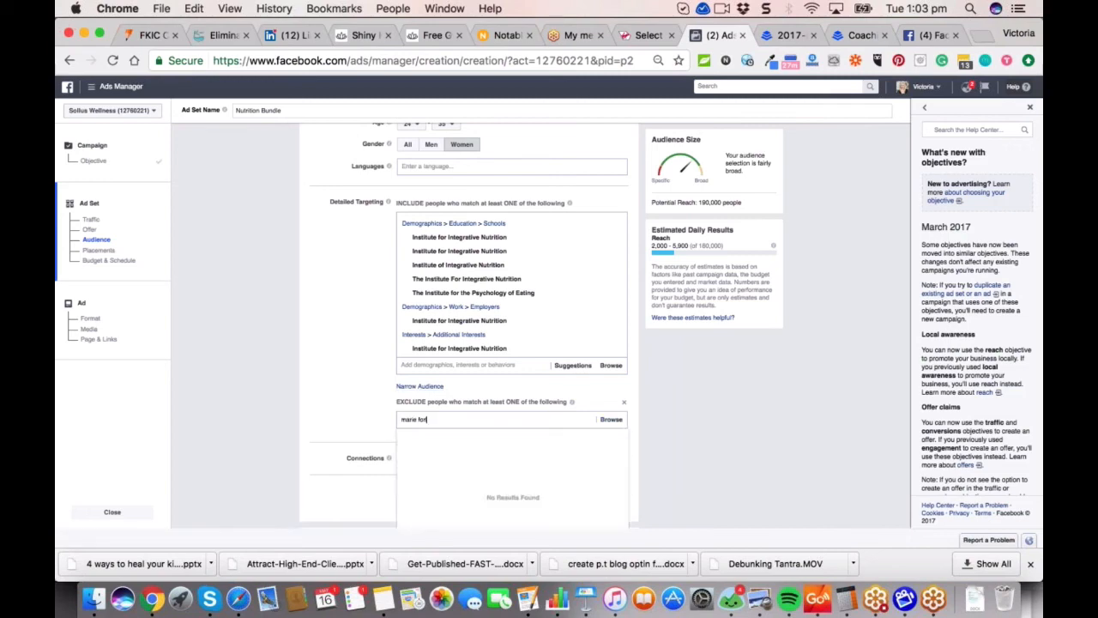
pyautogui.write('leo')
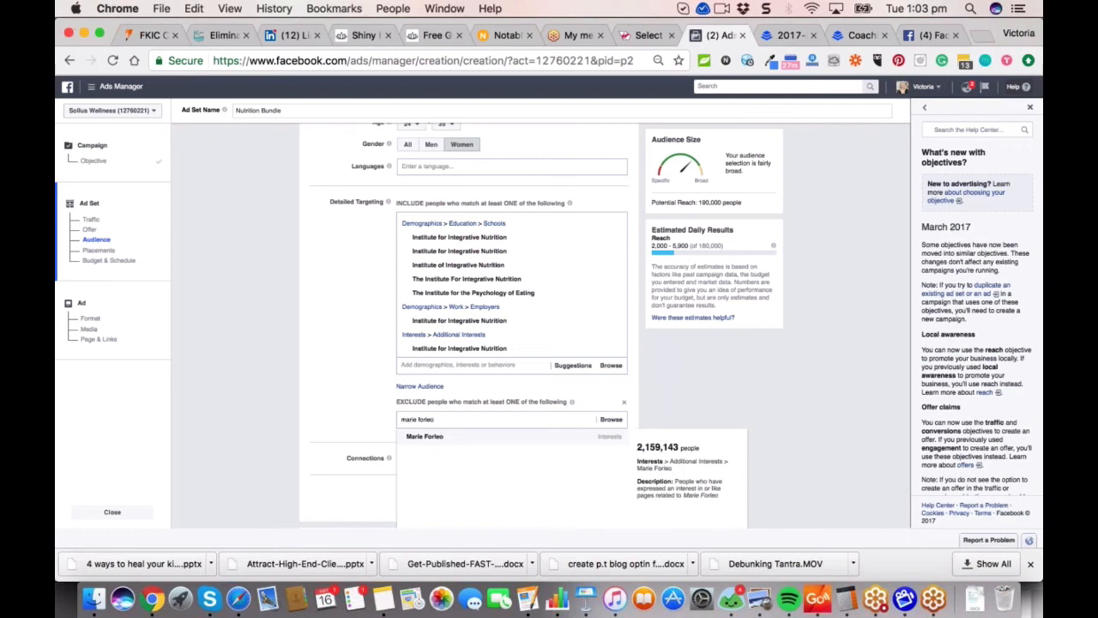
pyautogui.press('Return')
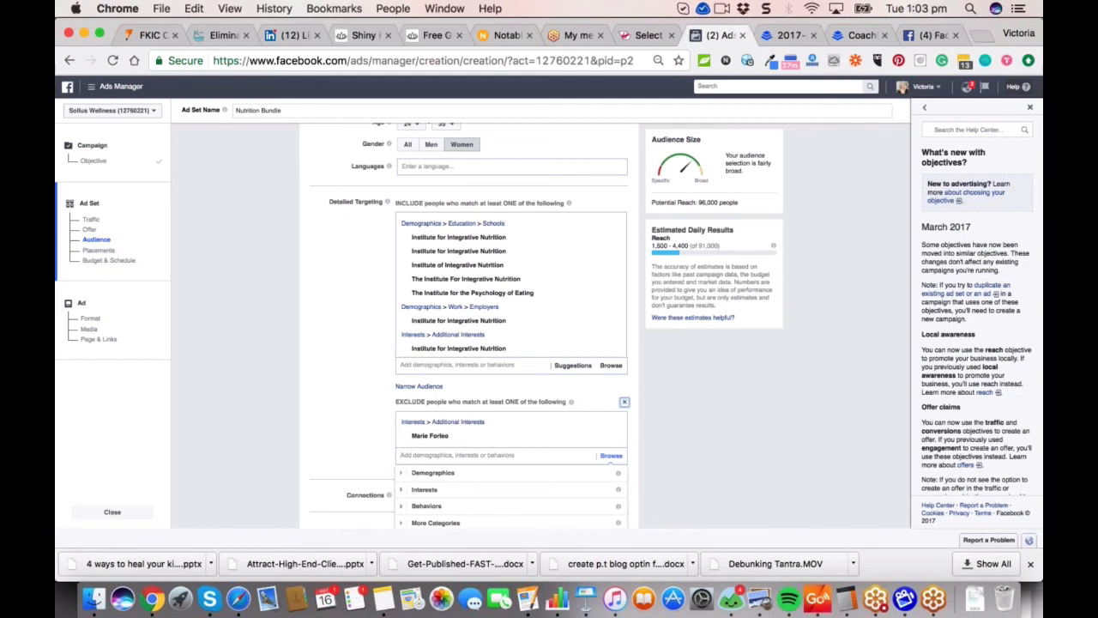
# Remove the whole exclusion condition containing Marie Forleo from the detailed targeting.
pyautogui.click(624, 401)
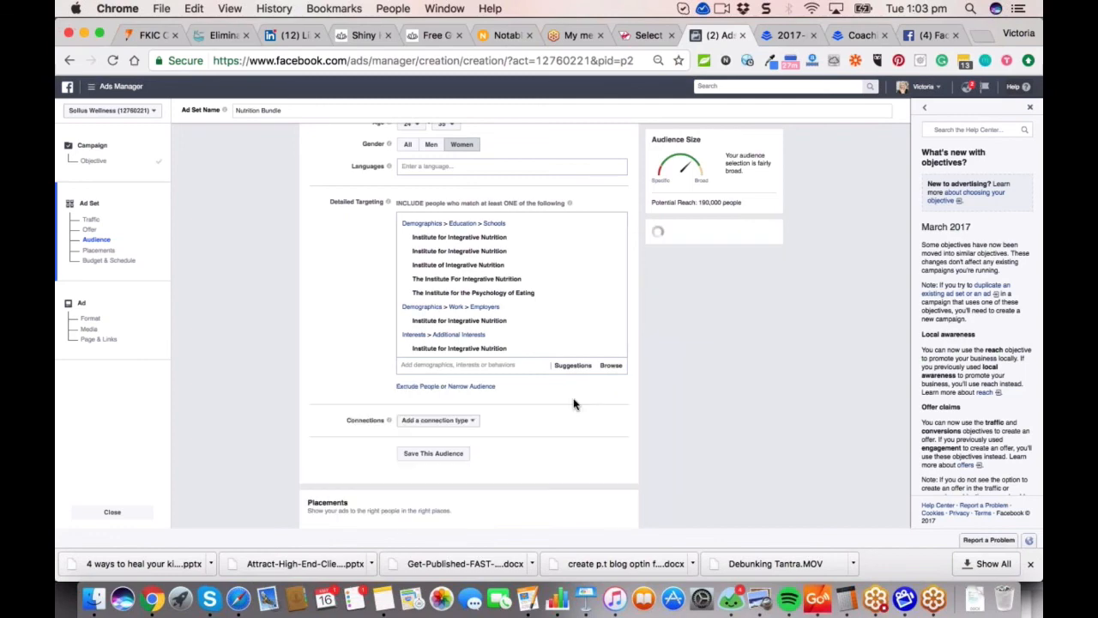
pyautogui.scroll(-1, 574, 404)
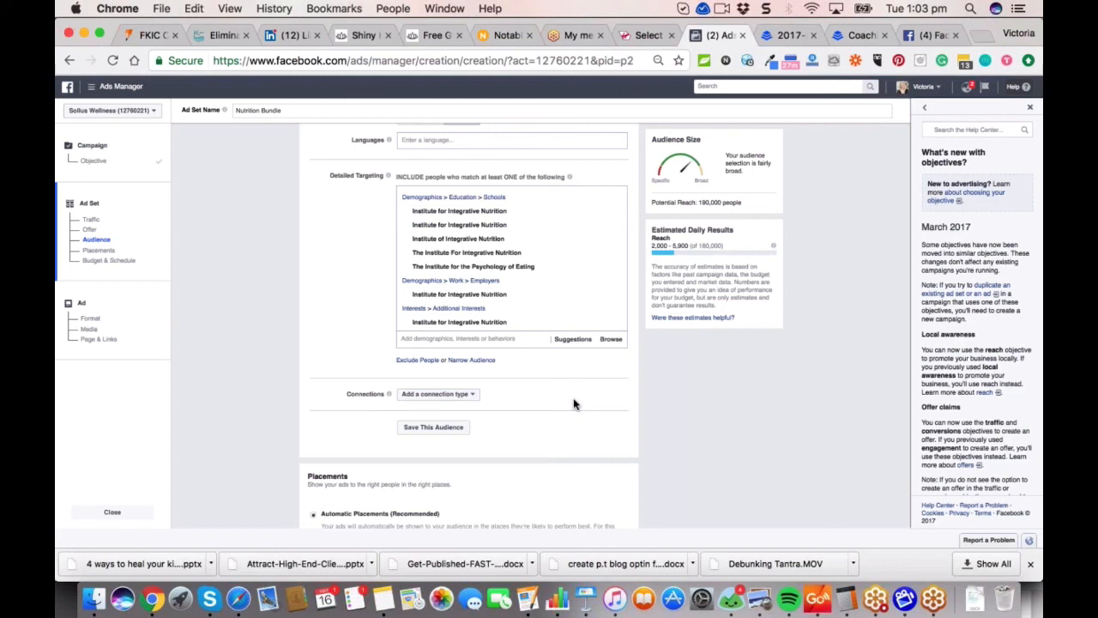
# Add an empty narrowing condition that people must also match, check its suggestions, and remove the condition again.
pyautogui.scroll(2, 503, 390)
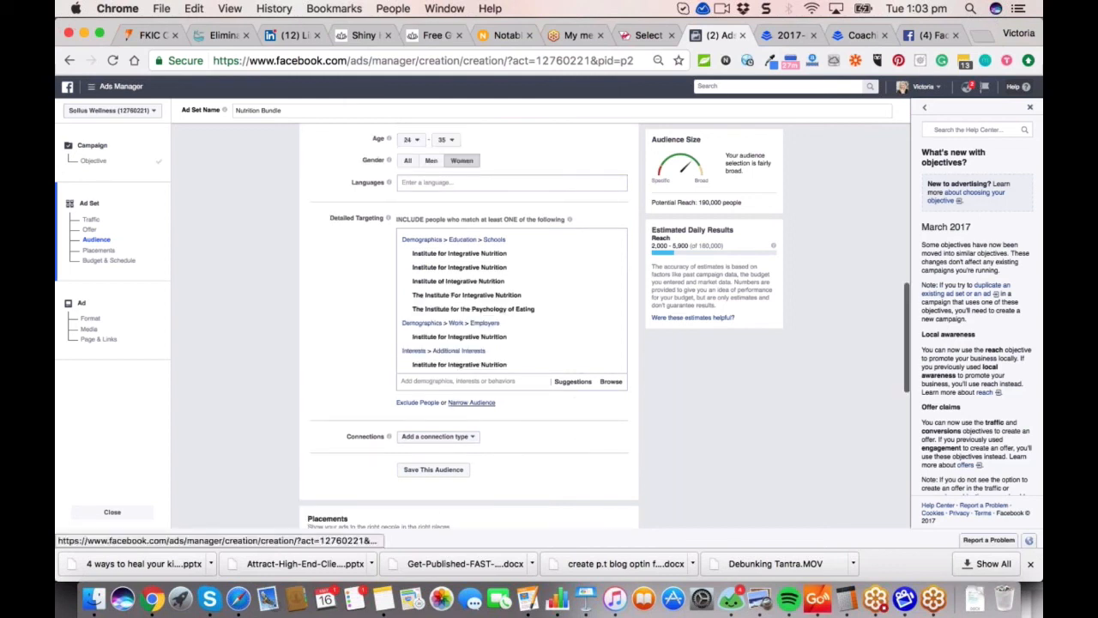
pyautogui.click(471, 403)
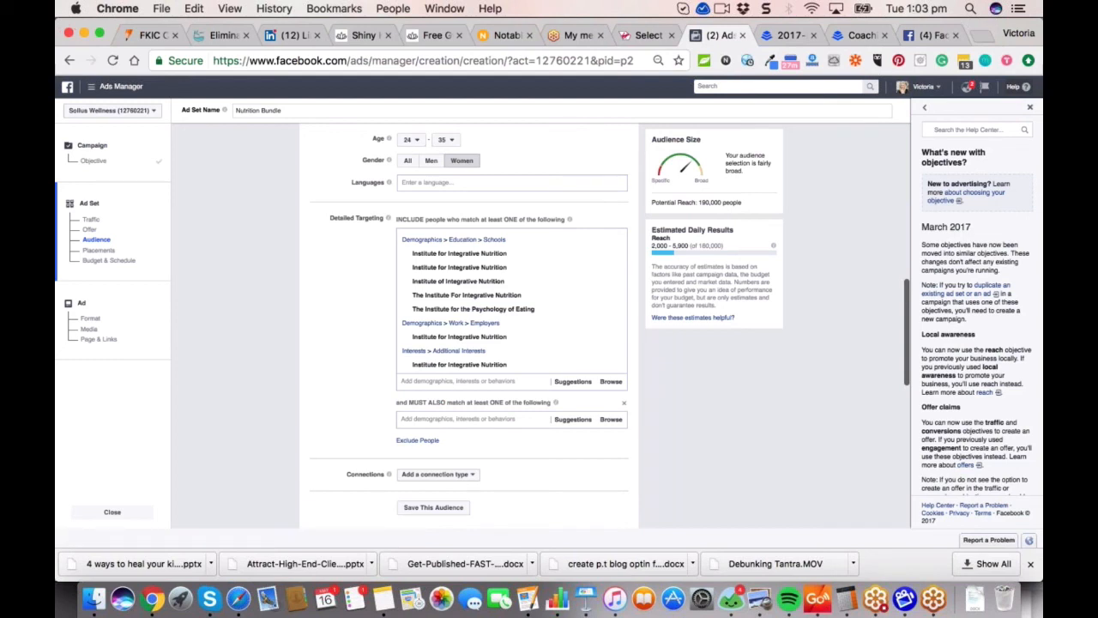
pyautogui.scroll(-2, 469, 326)
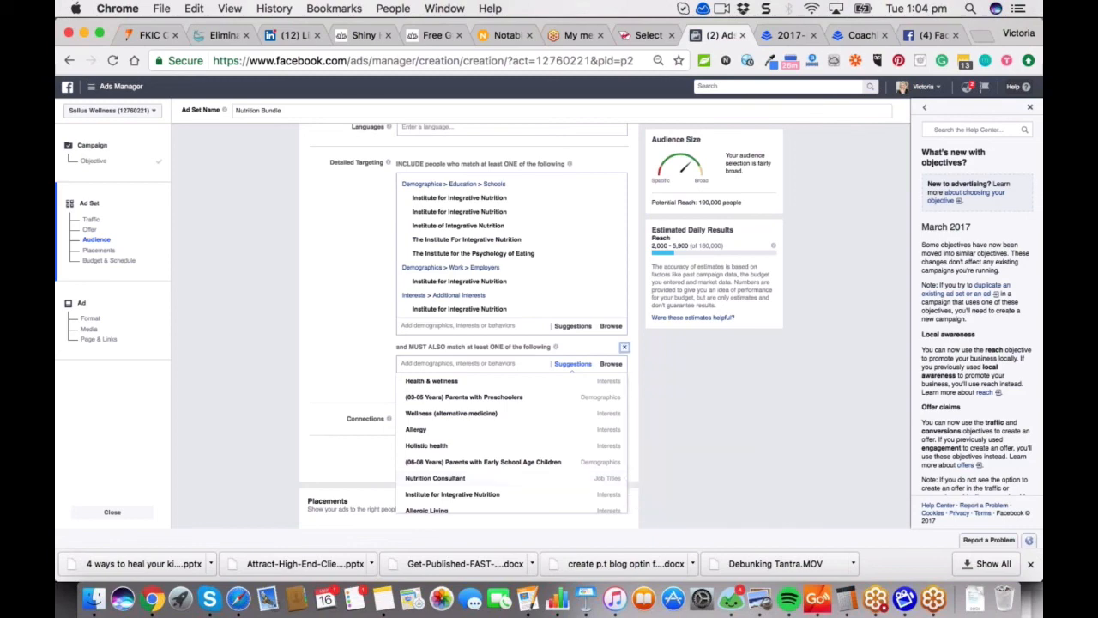
pyautogui.click(624, 347)
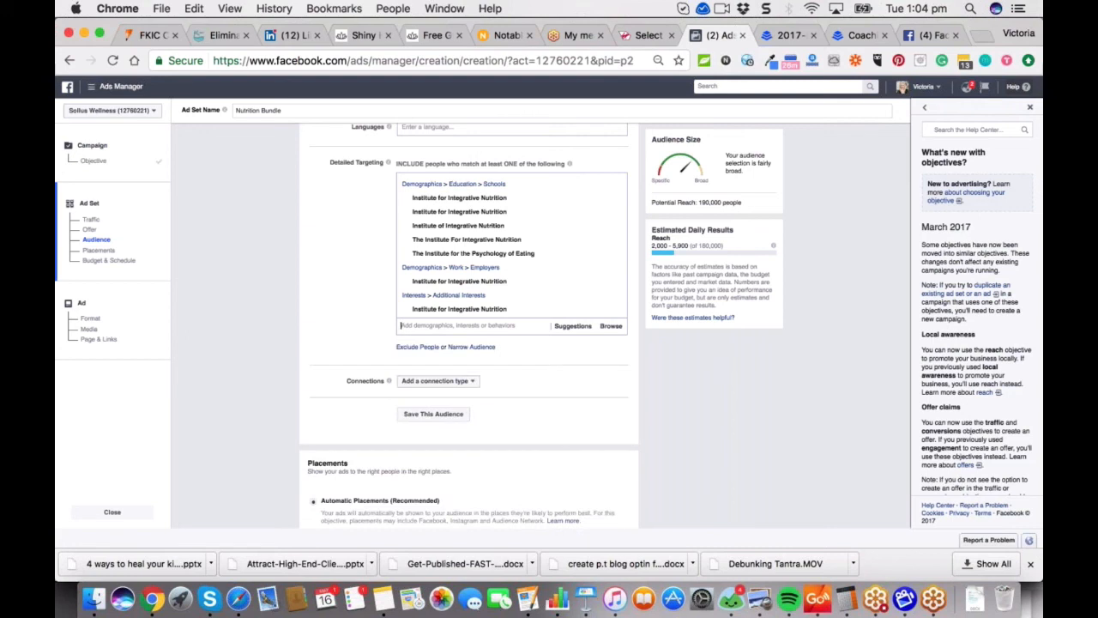
# Browse the Demographics targeting options under Education, Financial income brackets and Generation.
pyautogui.click(495, 326)
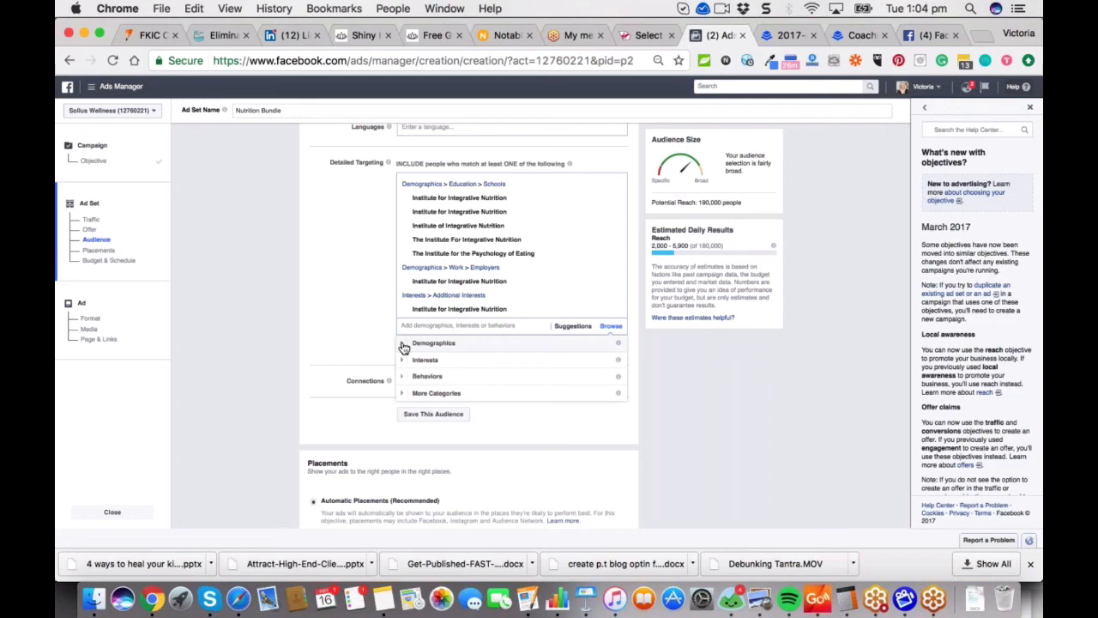
pyautogui.click(403, 344)
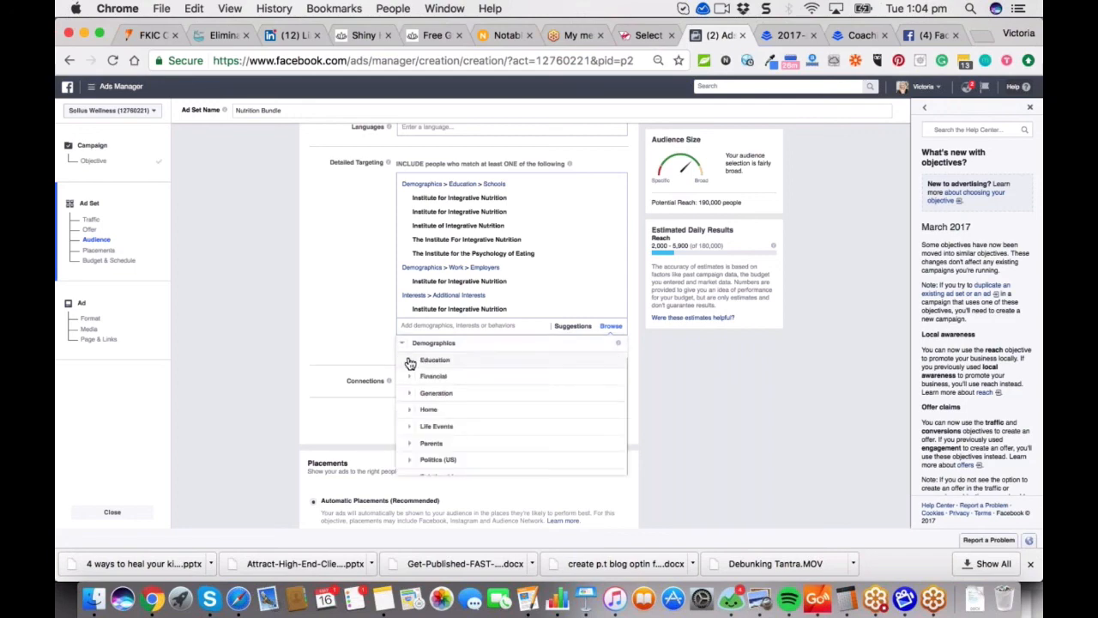
pyautogui.click(410, 362)
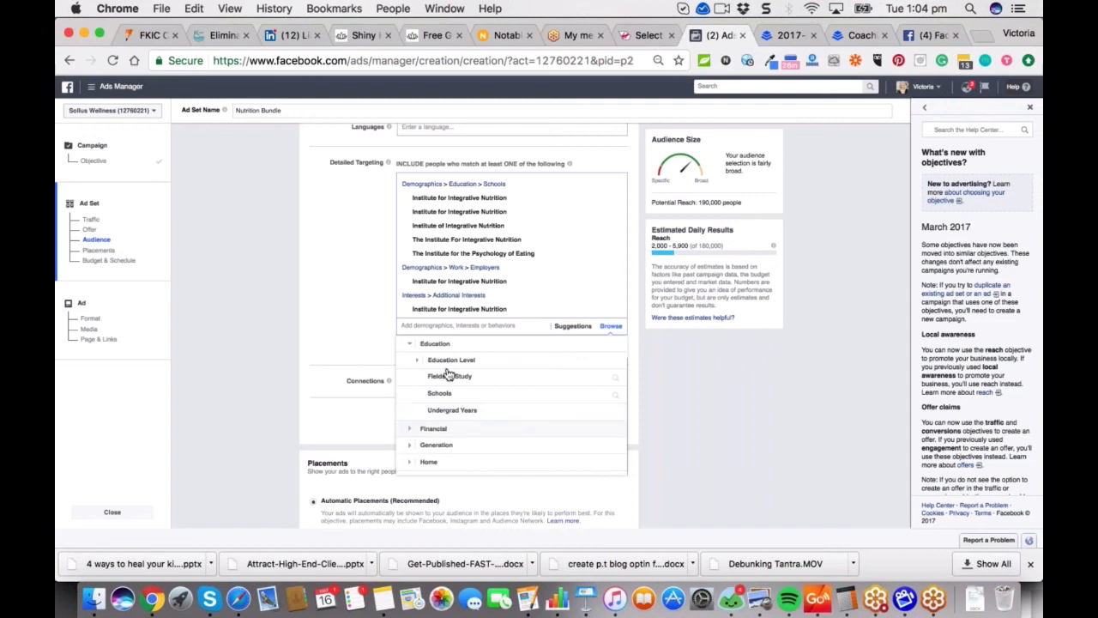
pyautogui.click(433, 428)
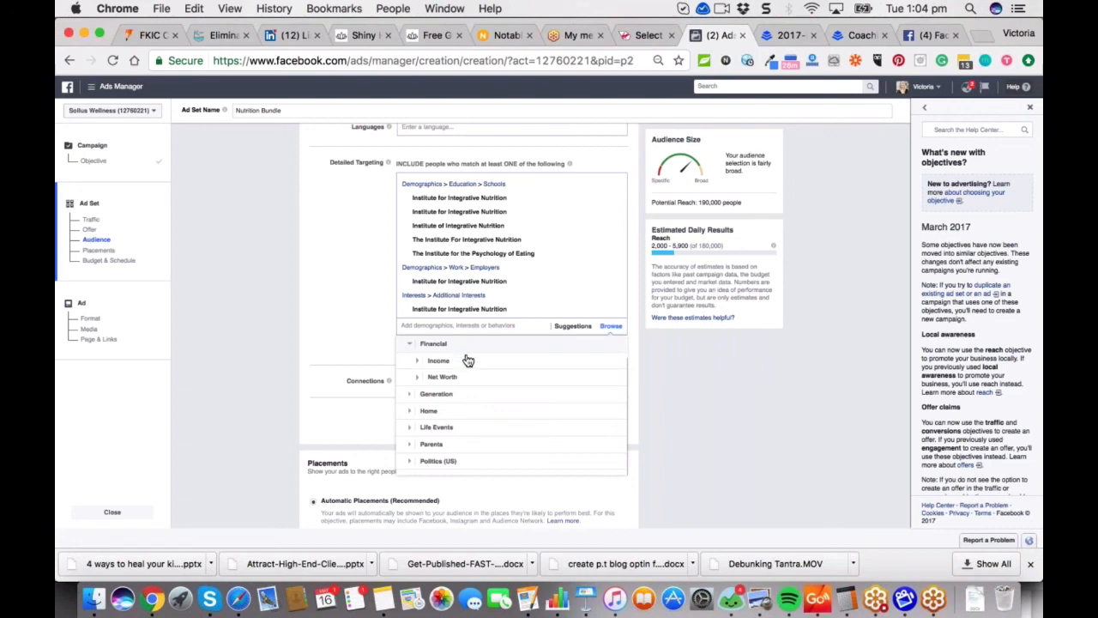
pyautogui.click(417, 362)
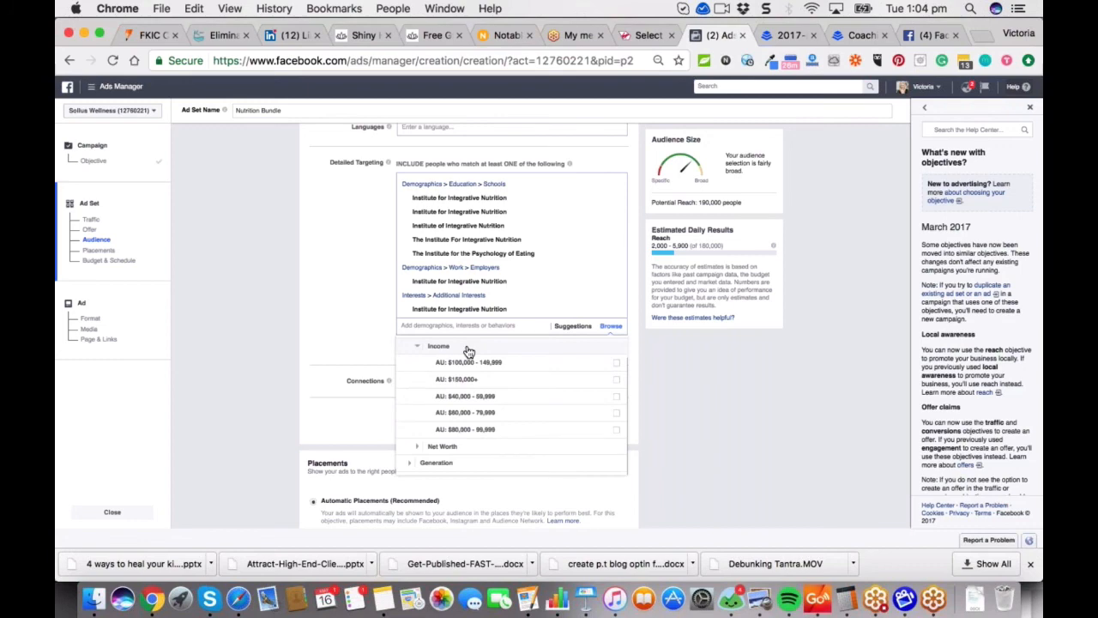
pyautogui.moveTo(600, 410)
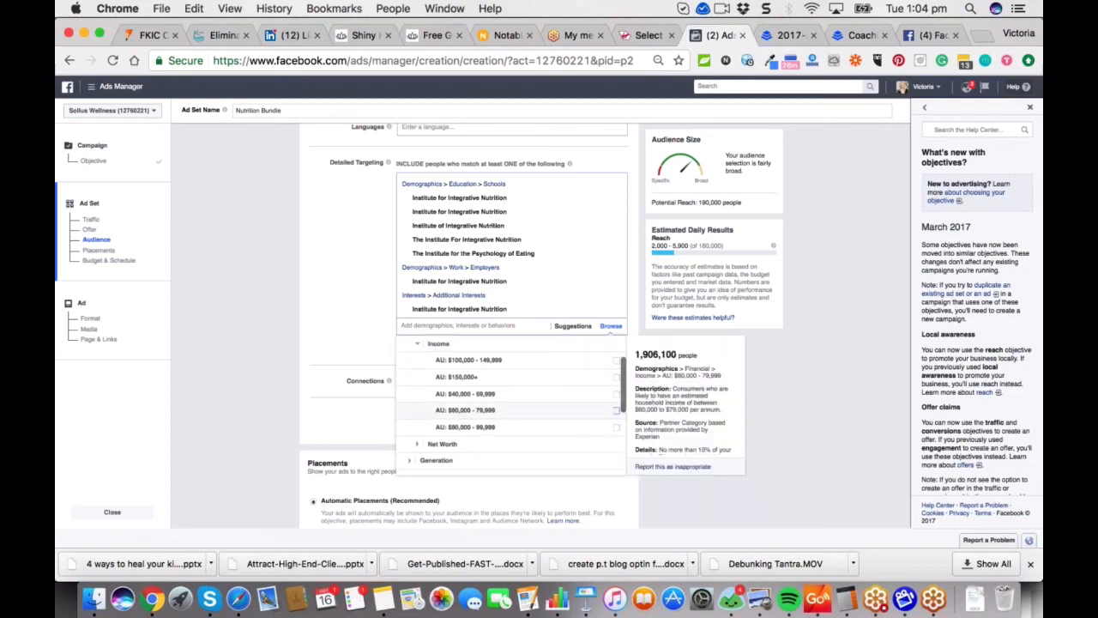
pyautogui.scroll(-3, 486, 361)
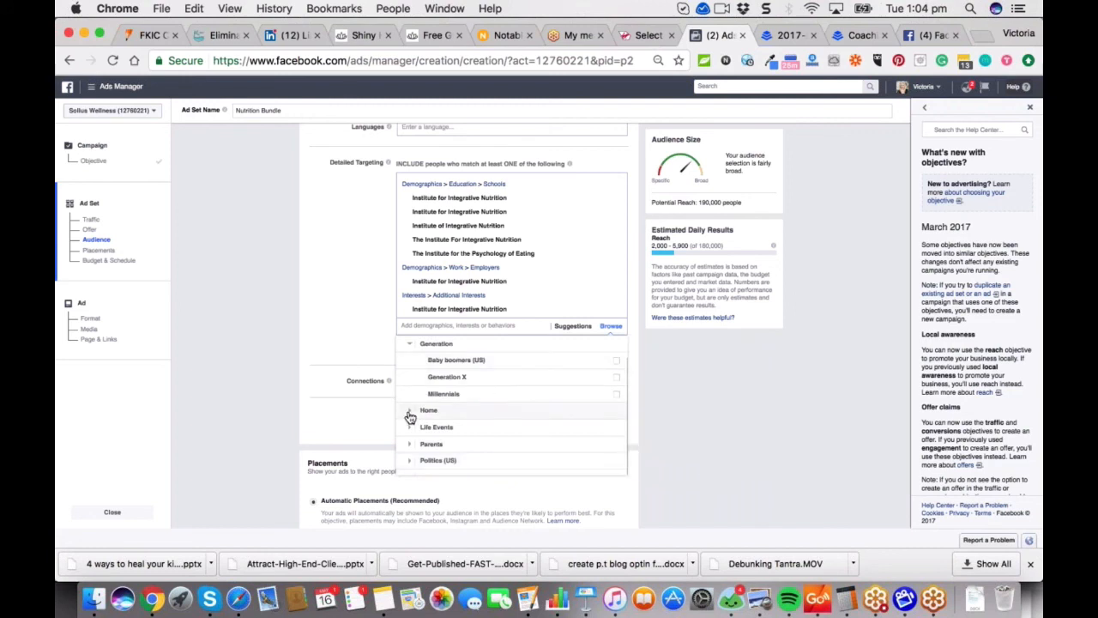
# Browse the Home and Life Events demographics, including the Friends of options, down to the remaining demographic categories.
pyautogui.click(409, 412)
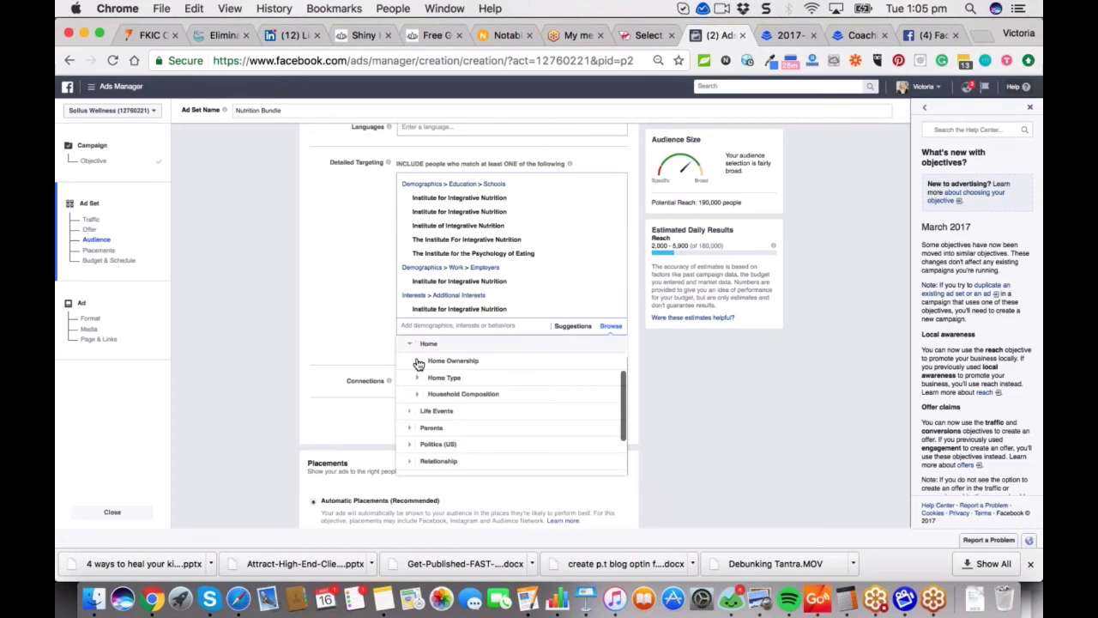
pyautogui.click(426, 411)
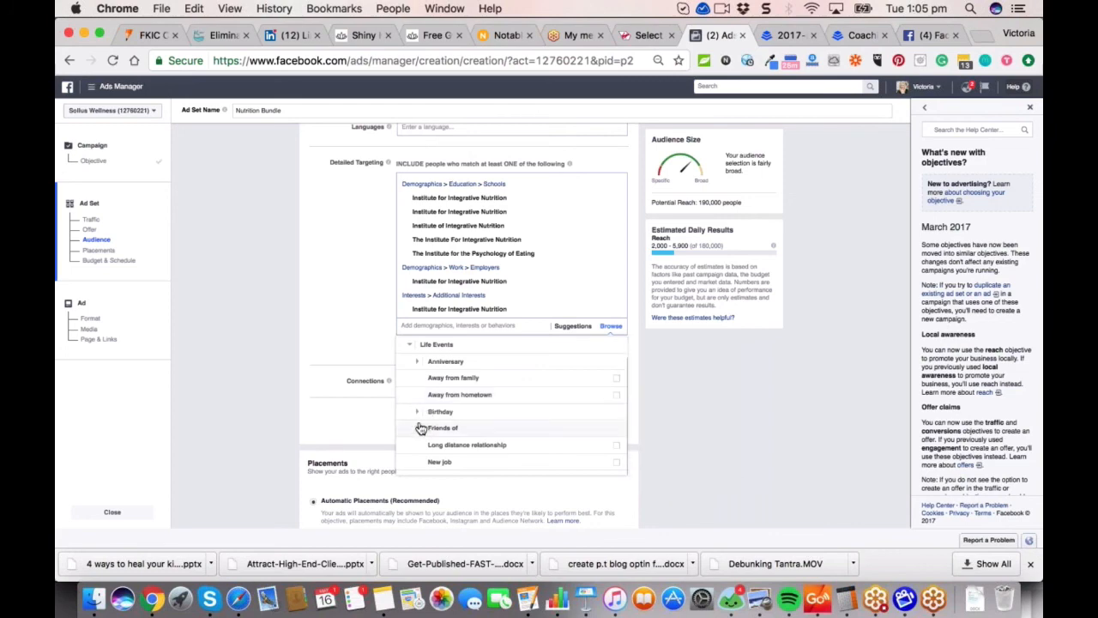
pyautogui.click(421, 428)
pyautogui.scroll(-3, 436, 426)
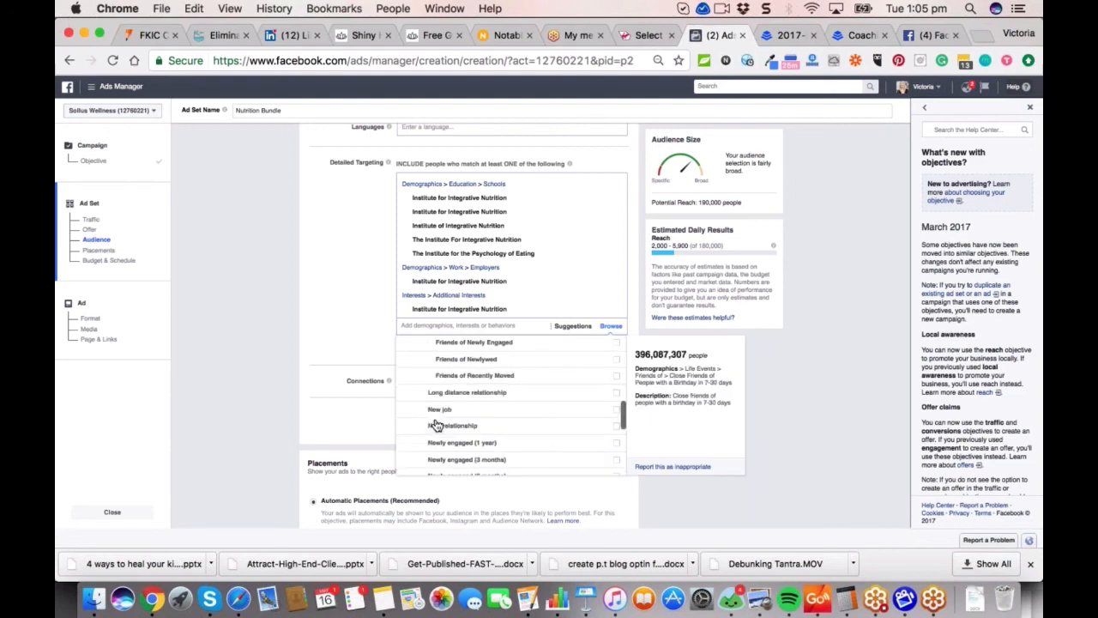
pyautogui.scroll(-2, 442, 408)
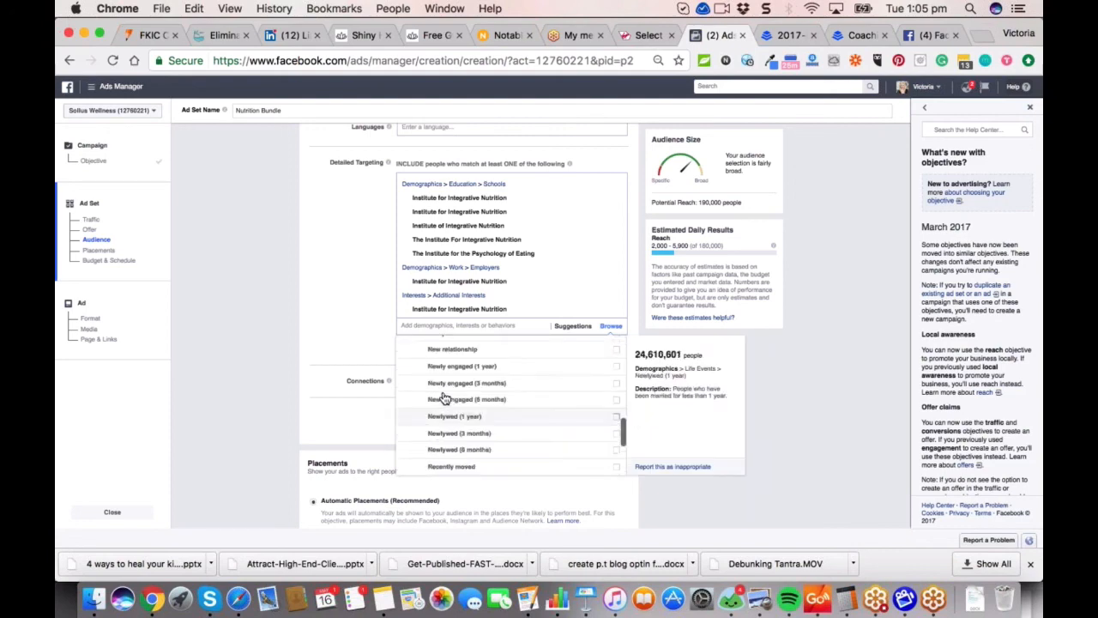
pyautogui.scroll(-3, 443, 397)
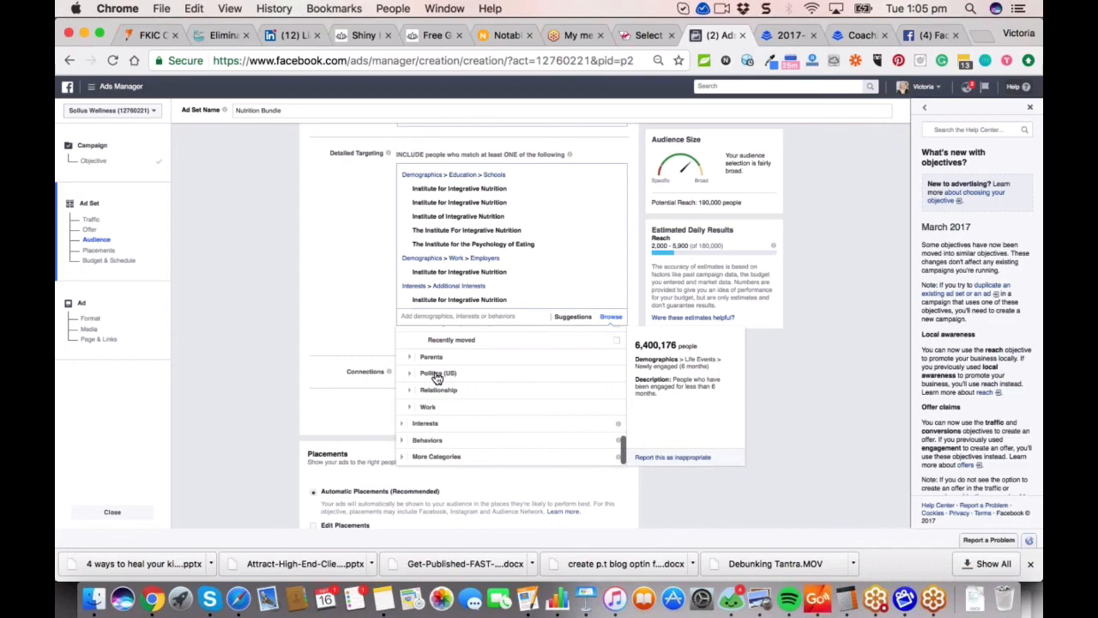
pyautogui.scroll(-1, 438, 379)
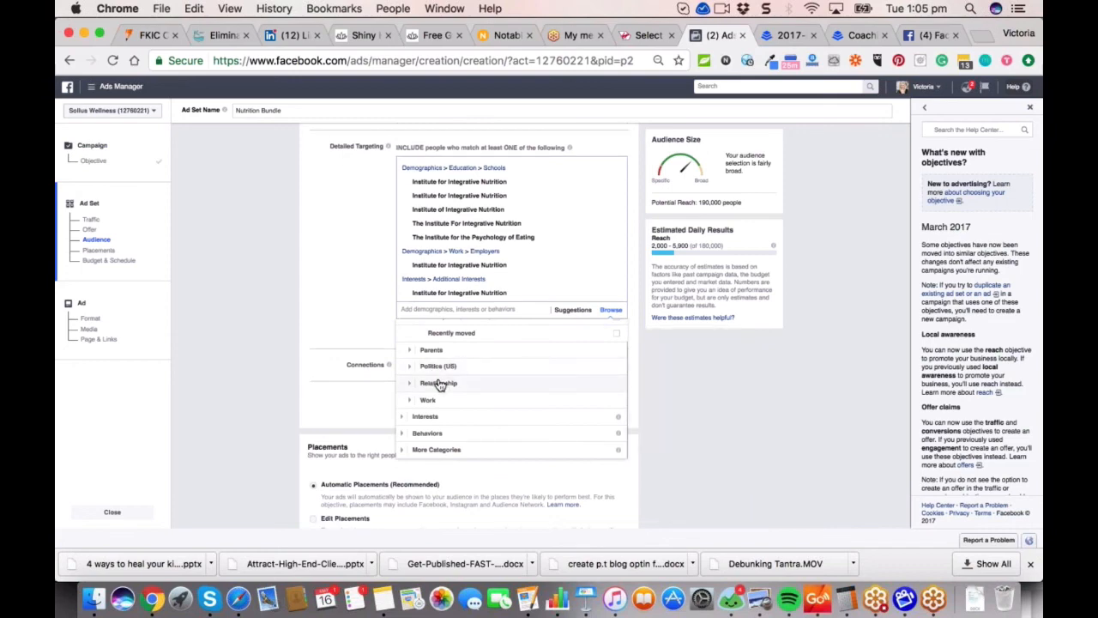
# Browse the Interests and Behaviors targeting categories and close the category list.
pyautogui.click(504, 414)
pyautogui.scroll(-2, 504, 410)
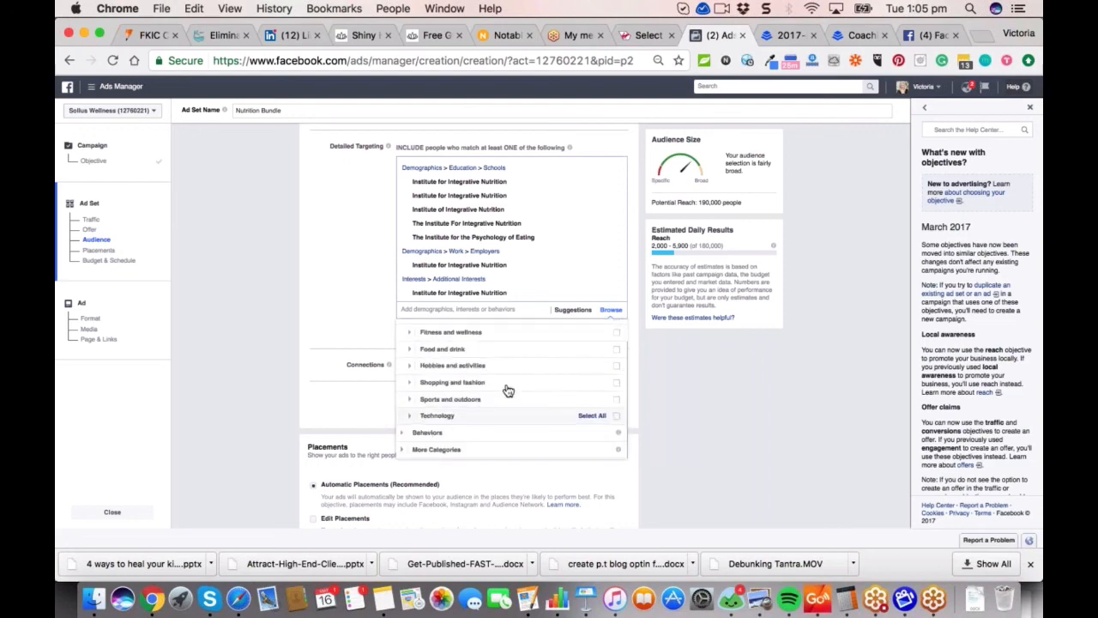
pyautogui.scroll(-3, 508, 390)
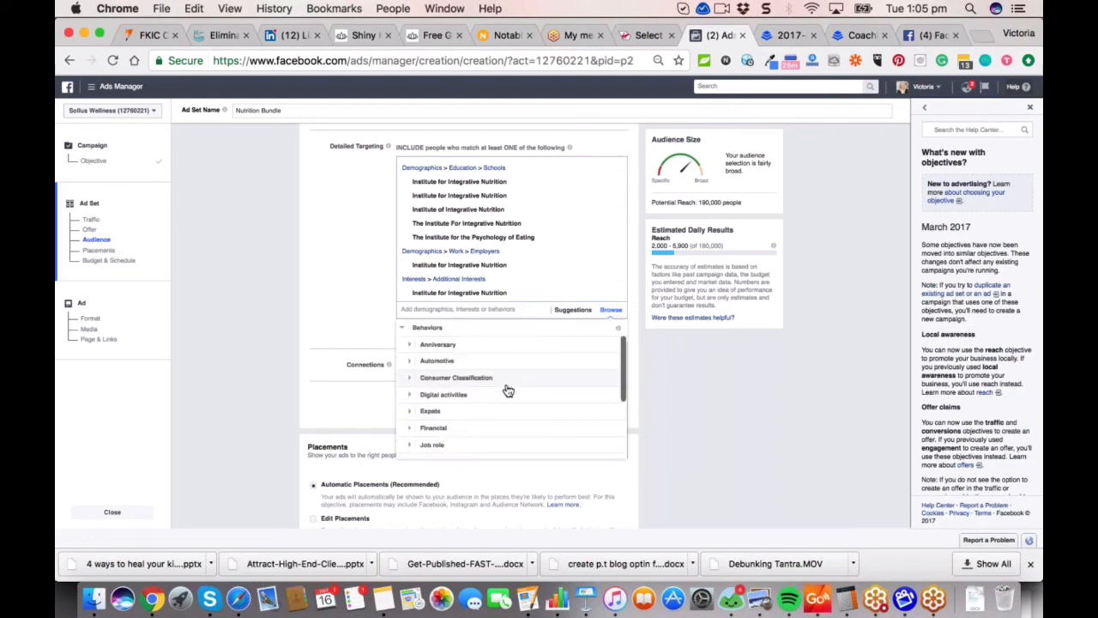
pyautogui.scroll(-3, 508, 390)
pyautogui.scroll(1, 507, 390)
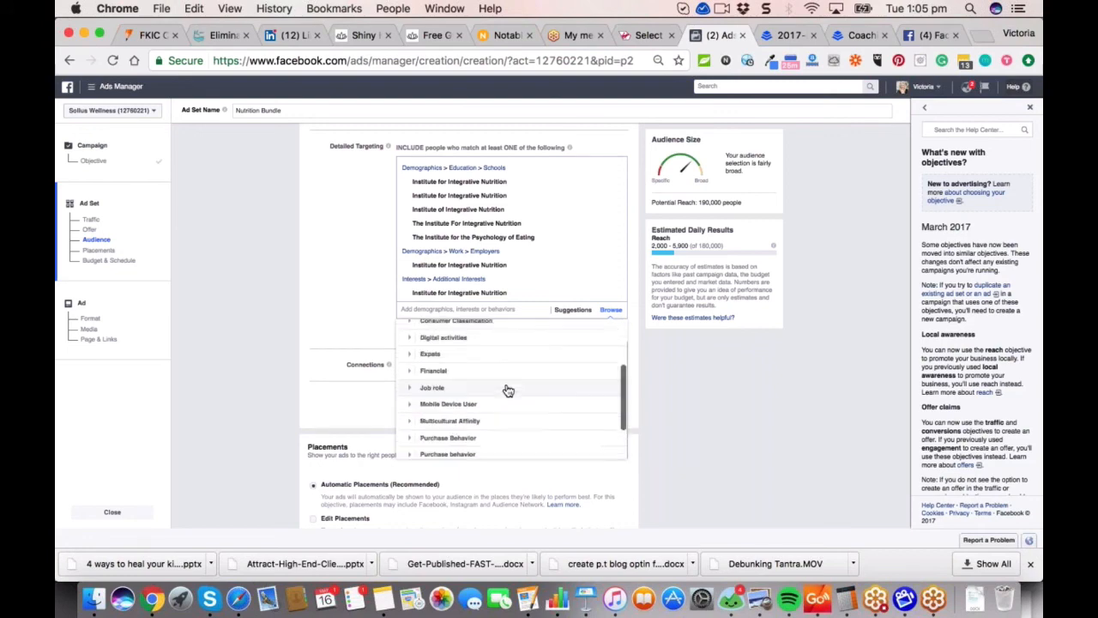
pyautogui.scroll(5, 508, 391)
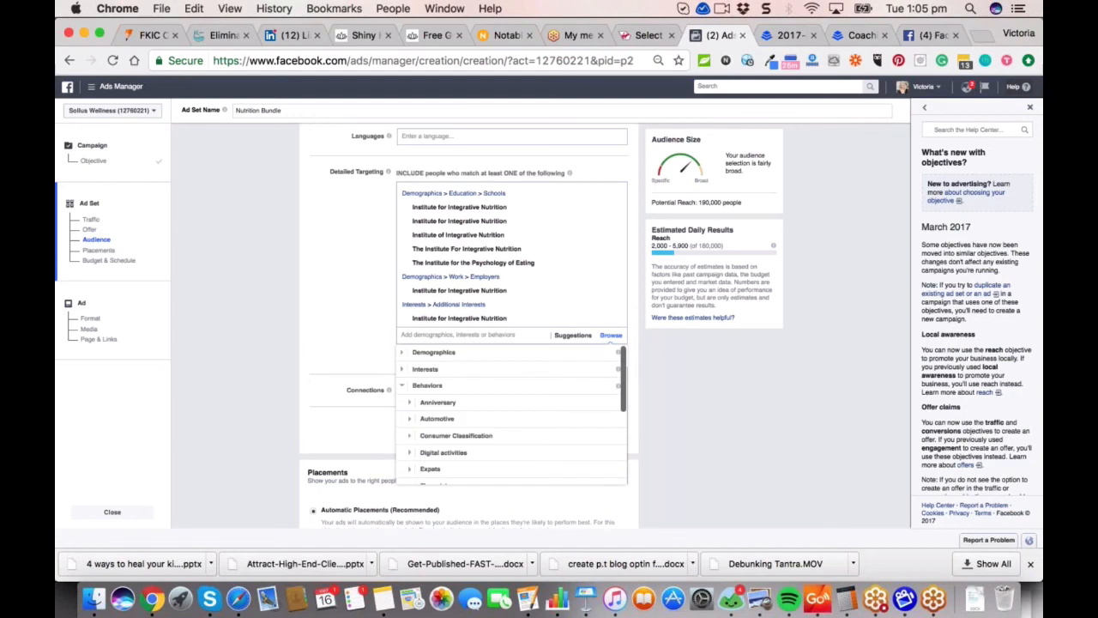
pyautogui.press('Escape')
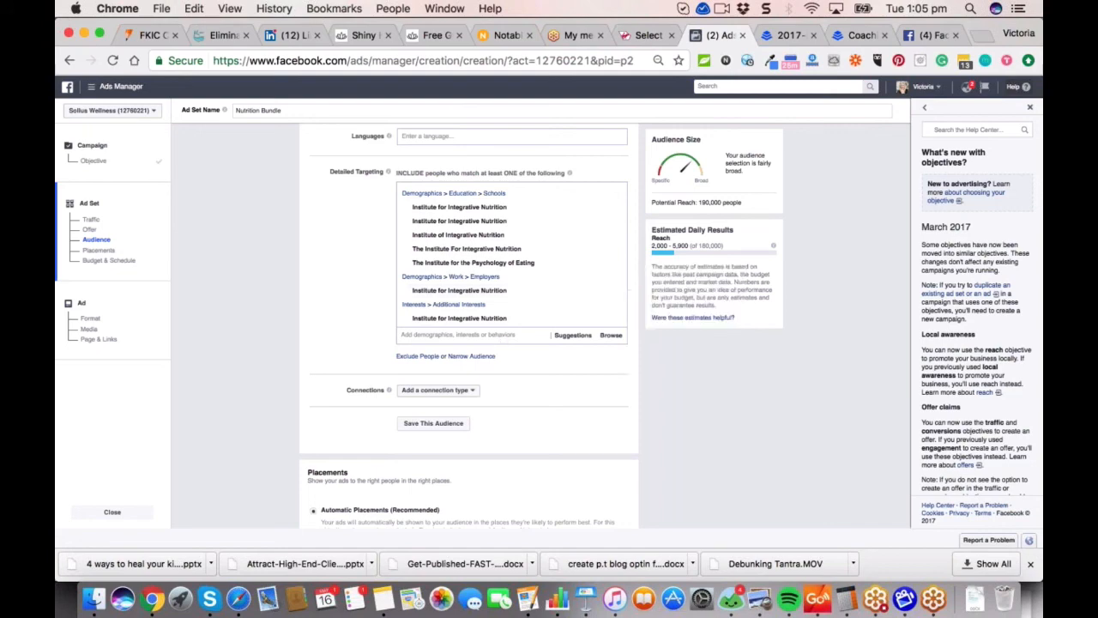
# Show the detailed targeting suggestions and review the ad set's locations, age and gender settings.
pyautogui.click(573, 334)
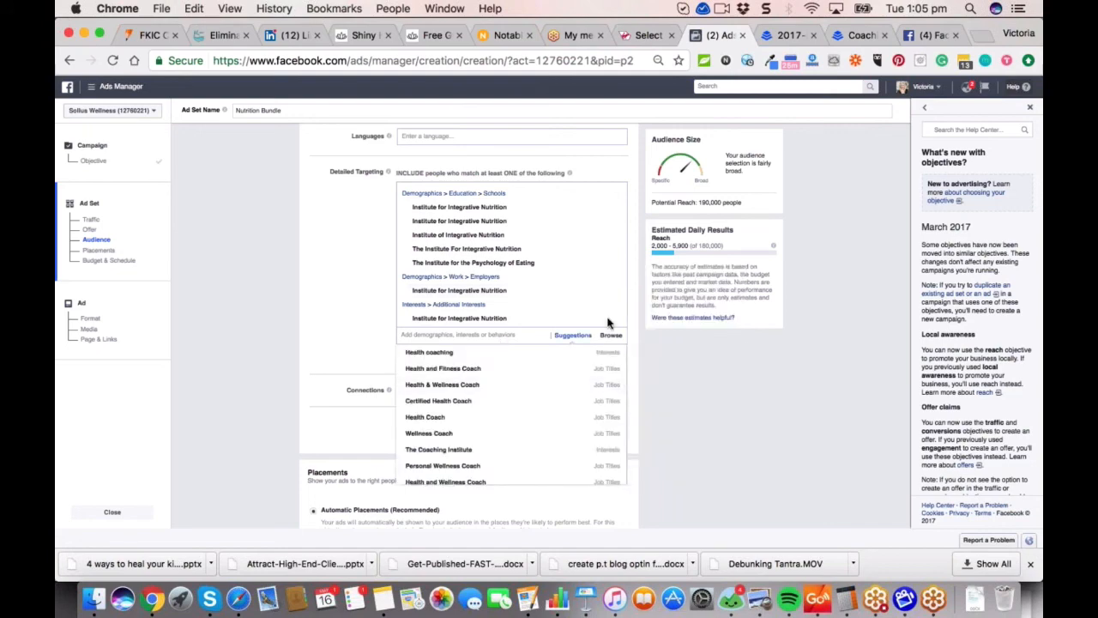
pyautogui.scroll(5, 607, 323)
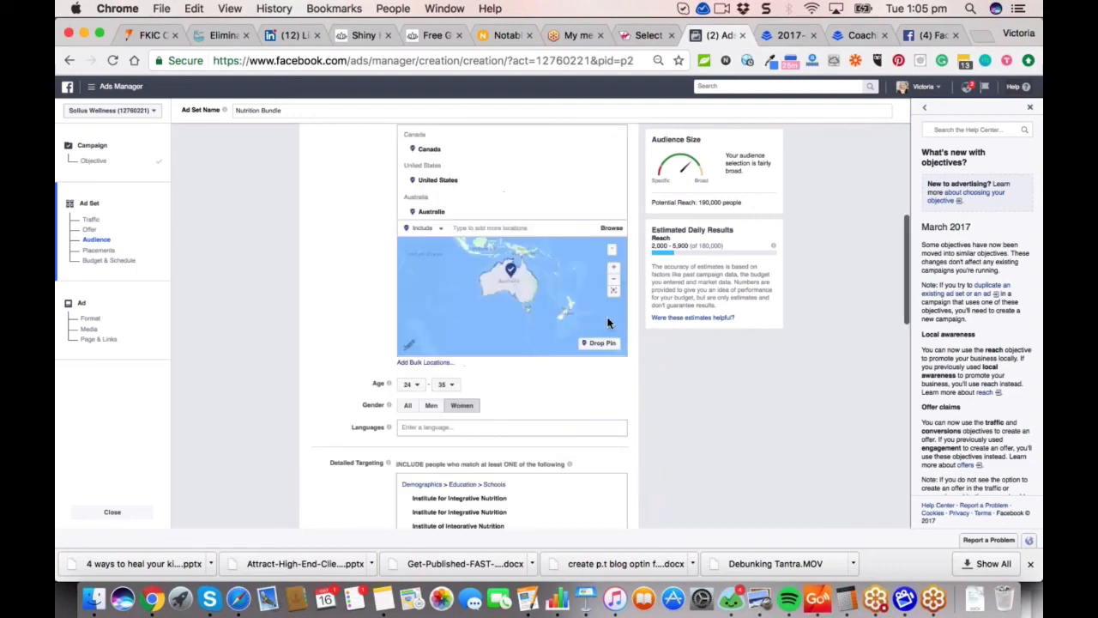
pyautogui.scroll(2, 607, 323)
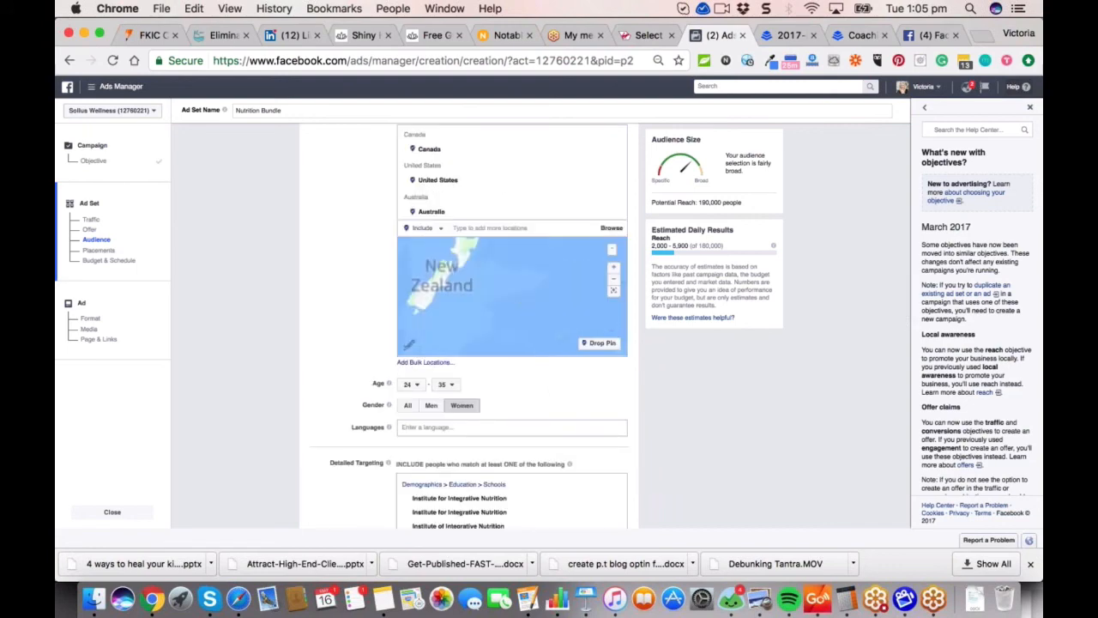
pyautogui.scroll(-1, 608, 323)
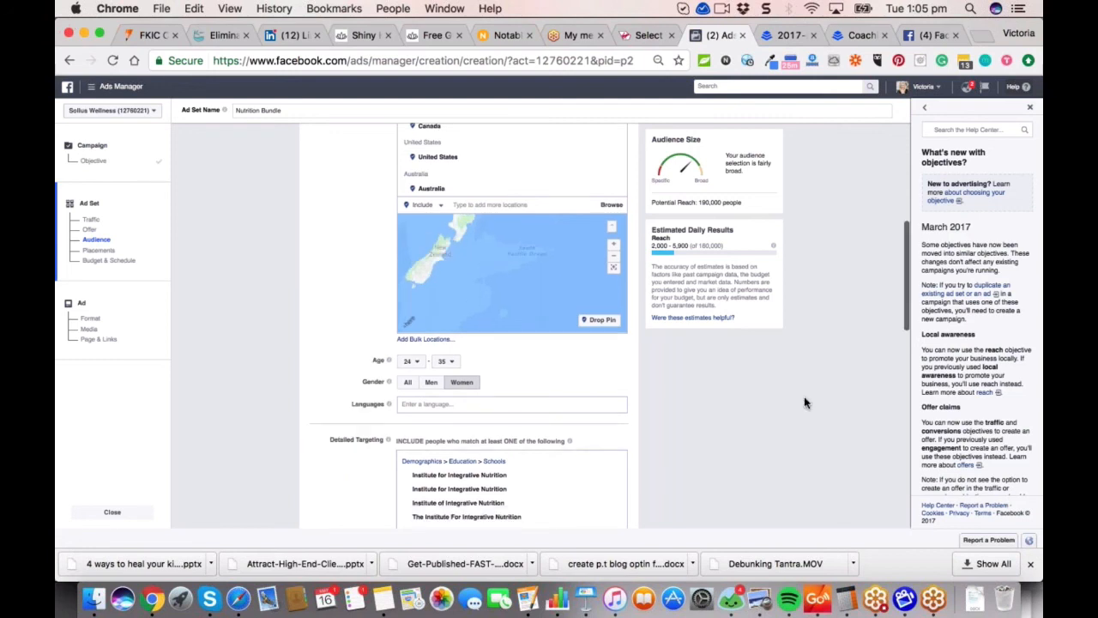
# Review the ad set's traffic, offer, location, age, gender and detailed targeting settings down to the Connections and save-audience options.
pyautogui.scroll(5, 747, 408)
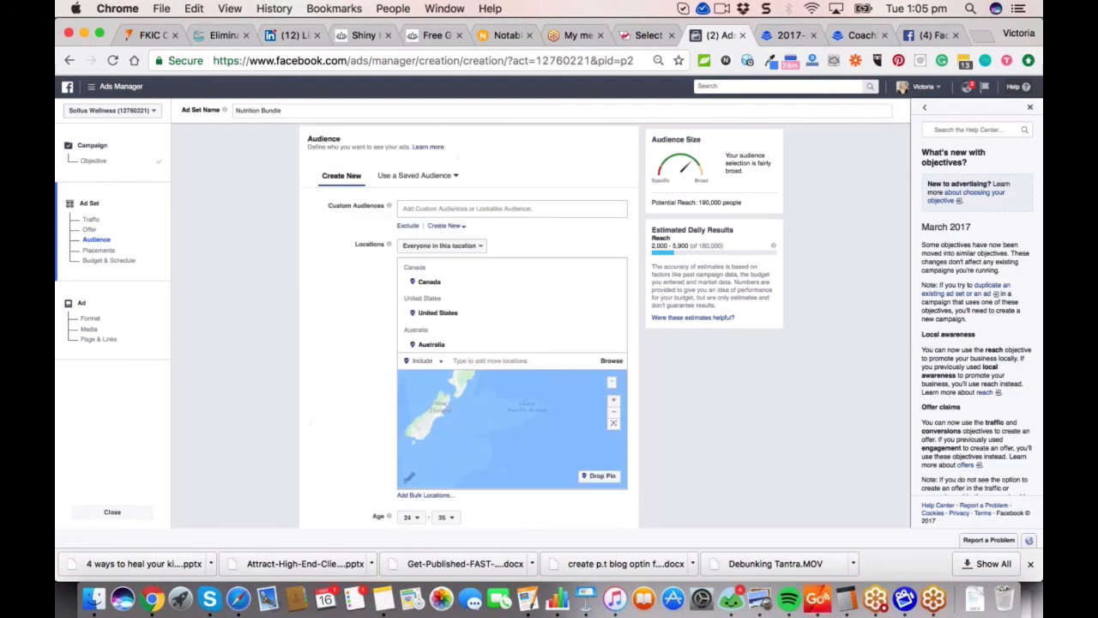
pyautogui.scroll(5, 540, 313)
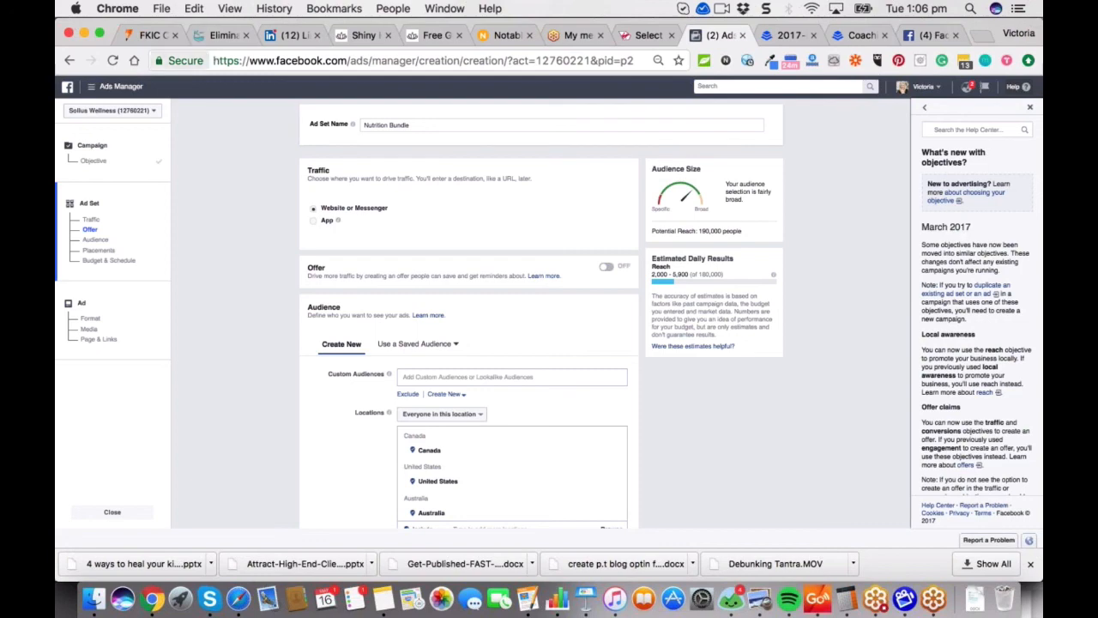
pyautogui.scroll(-2, 541, 313)
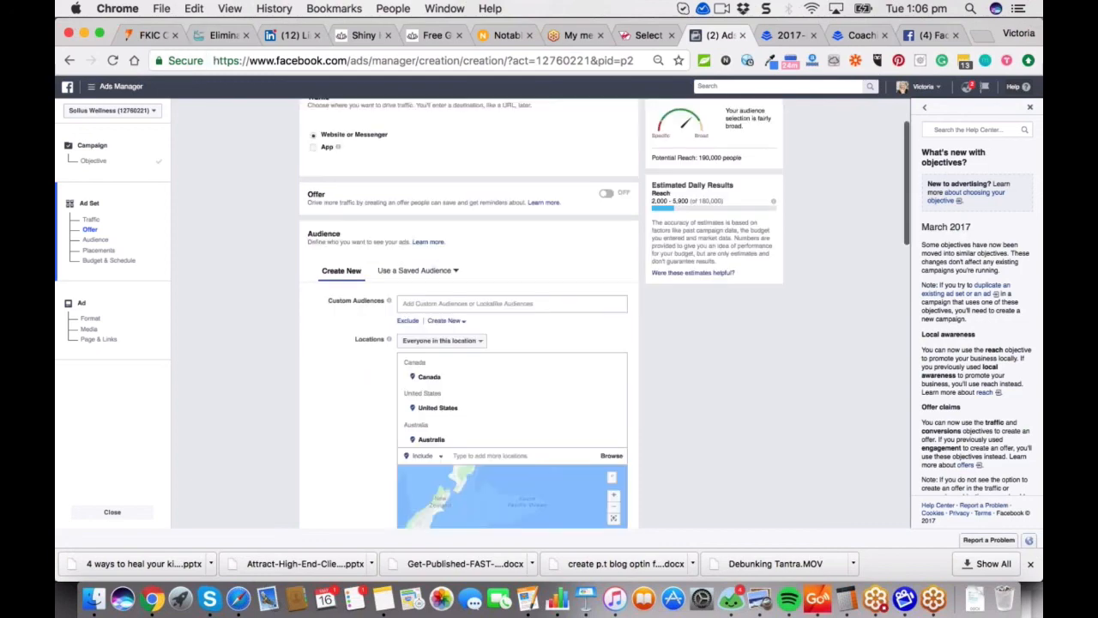
pyautogui.scroll(-6, 540, 314)
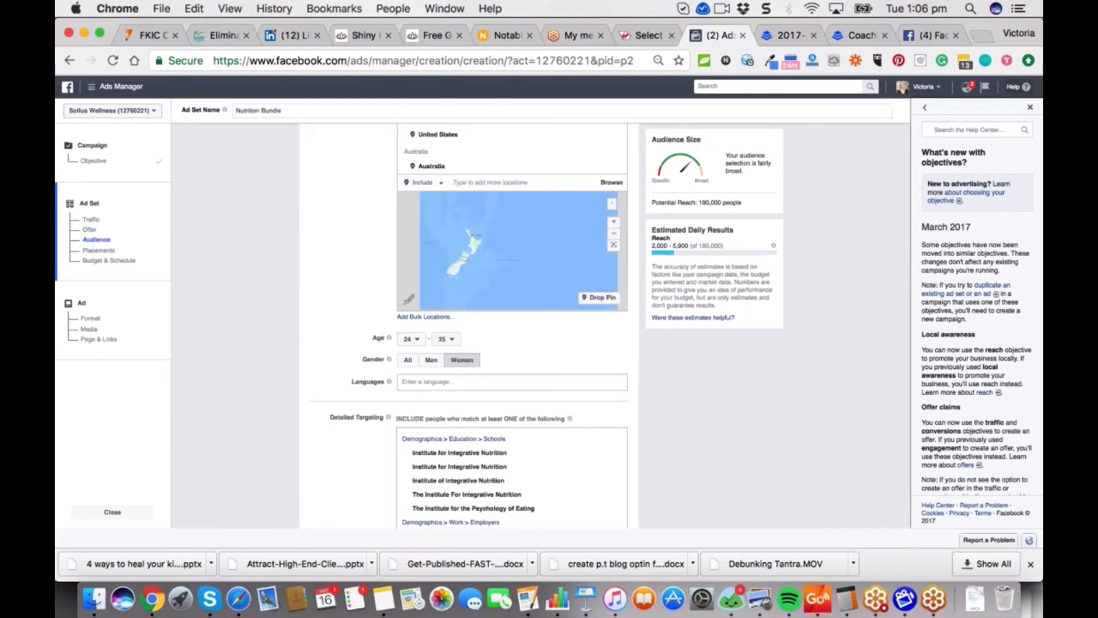
pyautogui.scroll(-6, 541, 313)
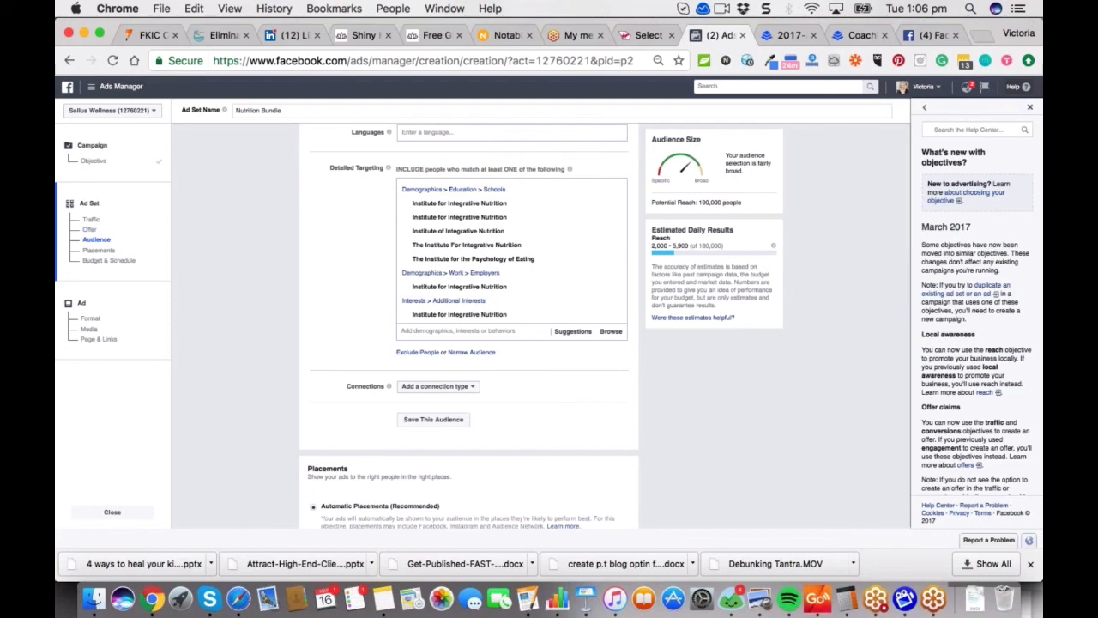
pyautogui.scroll(-1, 433, 419)
# Check the option for using a saved audience in the ad set's Audience section.
pyautogui.scroll(12, 468, 326)
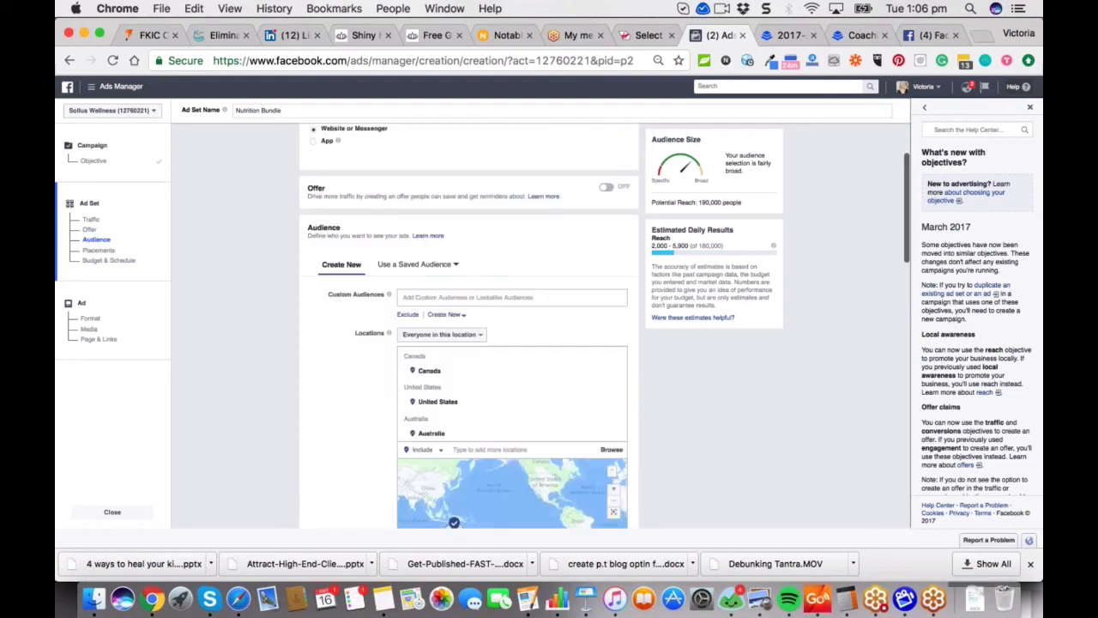
pyautogui.scroll(2, 416, 332)
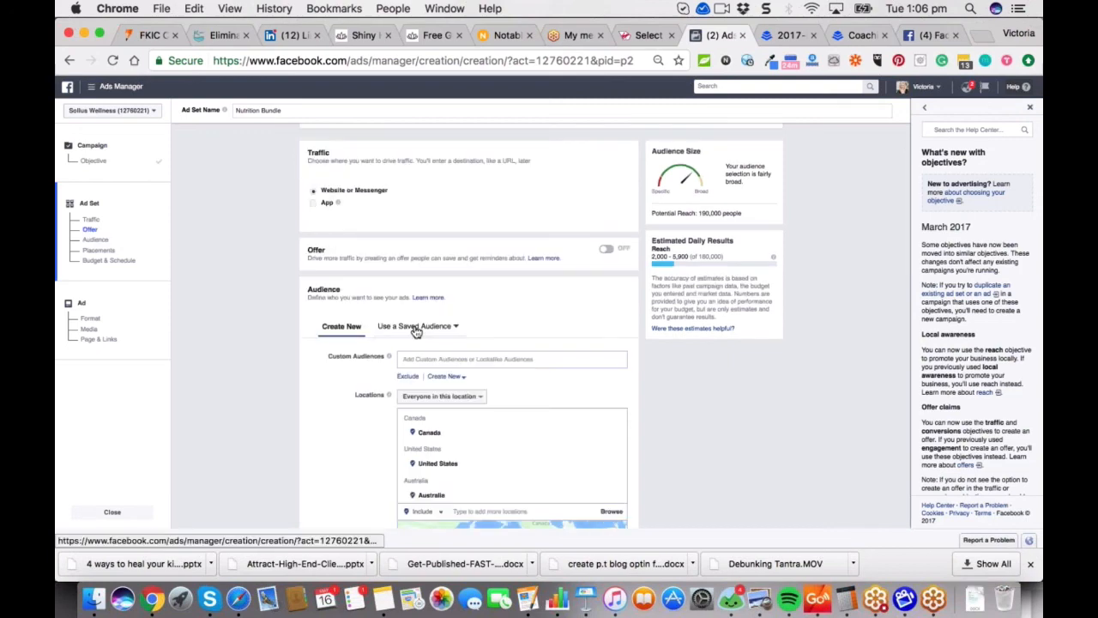
pyautogui.click(416, 329)
pyautogui.click(416, 329)
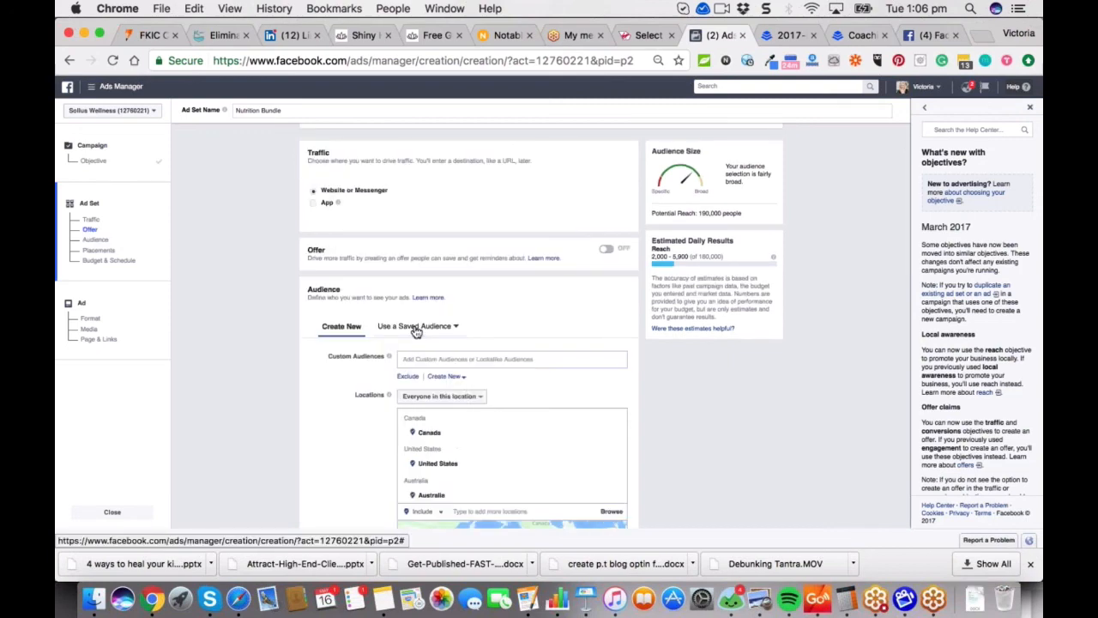